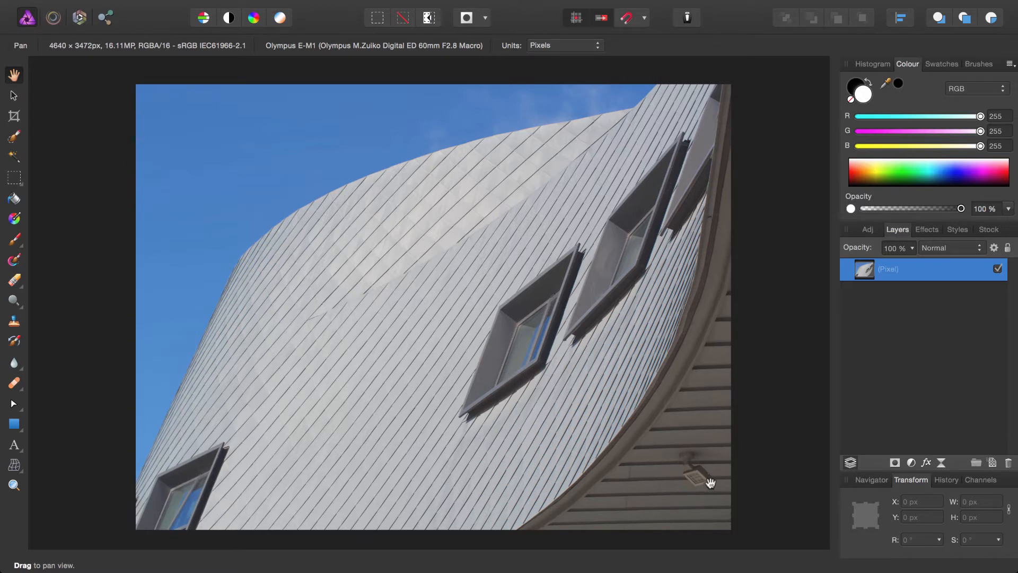
# Step: Examine the photo's windows, wall panels and curved roof edge up close for blemishes, ending at the full image
pyautogui.scroll(5, 407, 293)
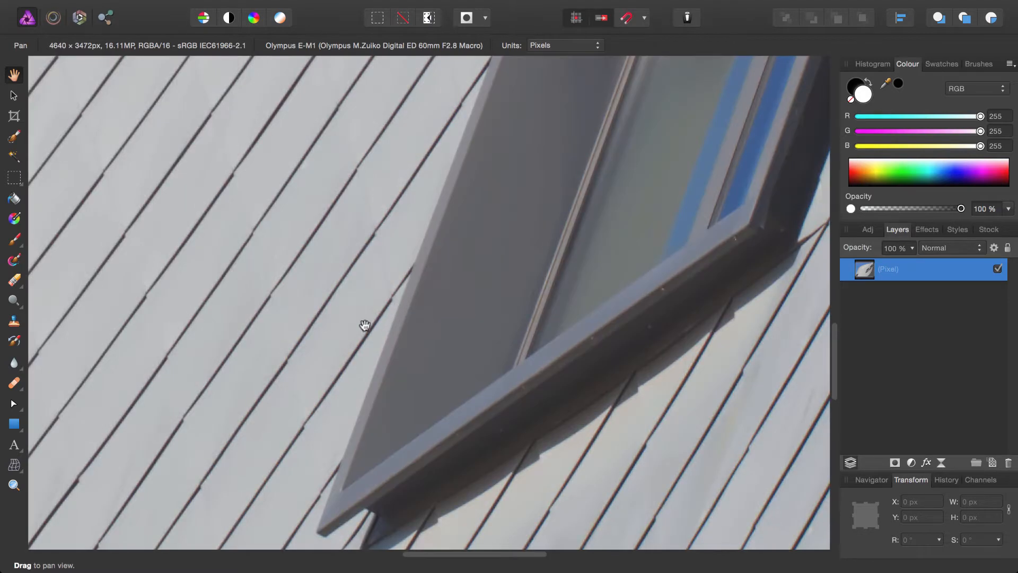
pyautogui.scroll(-1, 365, 325)
pyautogui.moveTo(365, 325); pyautogui.dragTo(548, 441)
pyautogui.moveTo(431, 275); pyautogui.dragTo(518, 556)
pyautogui.moveTo(501, 156)
pyautogui.mouseDown()
pyautogui.moveTo(601, 319)
pyautogui.moveTo(541, 461)
pyautogui.moveTo(725, 371)
pyautogui.mouseUp()
pyautogui.moveTo(339, 472)
pyautogui.mouseDown()
pyautogui.moveTo(695, 261)
pyautogui.moveTo(652, 346)
pyautogui.mouseUp()
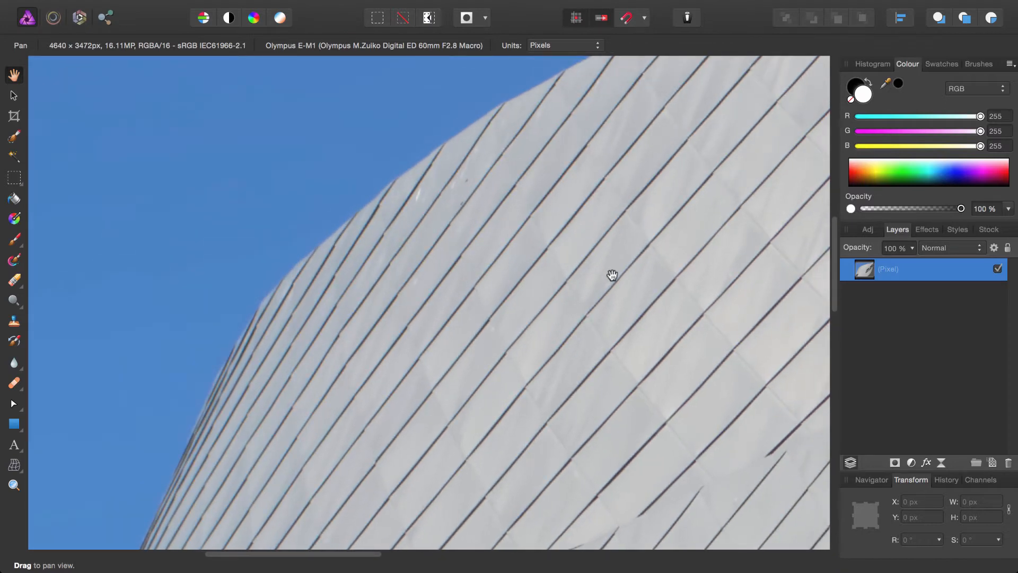
pyautogui.press('super+0')
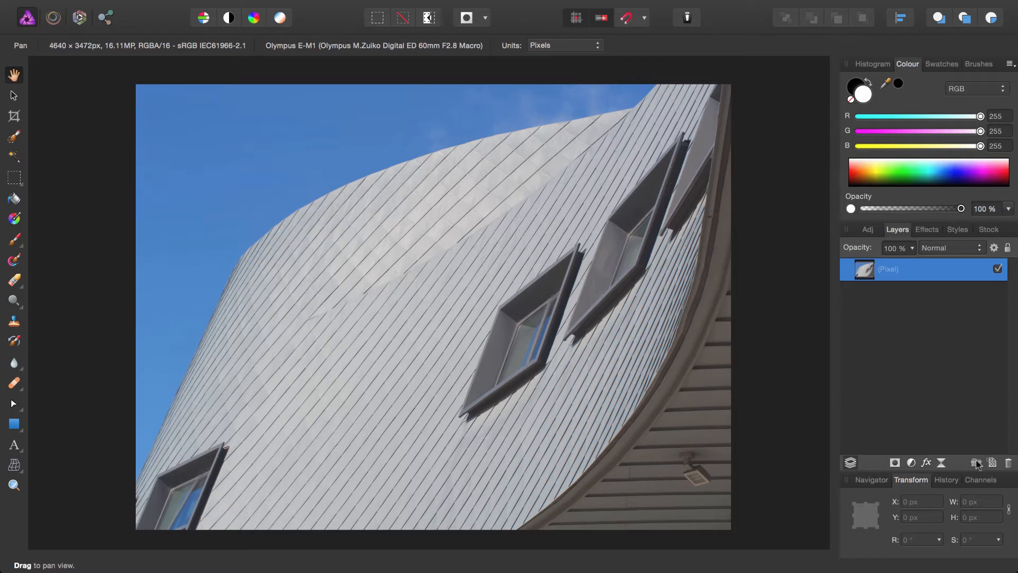
# Step: Add an empty pixel layer above the photo and activate the Inpainting Brush Tool
pyautogui.click(993, 463)
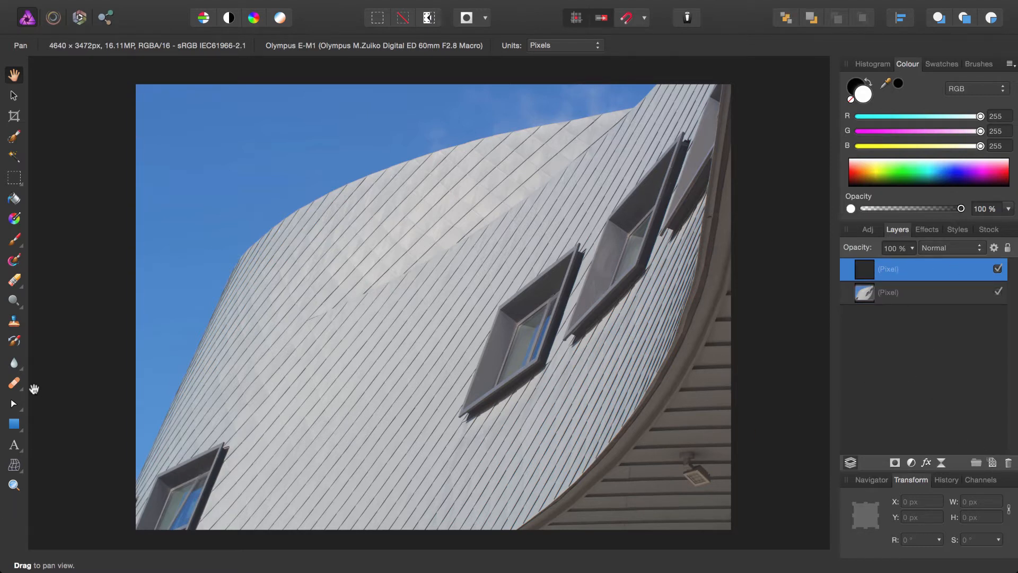
pyautogui.click(23, 389)
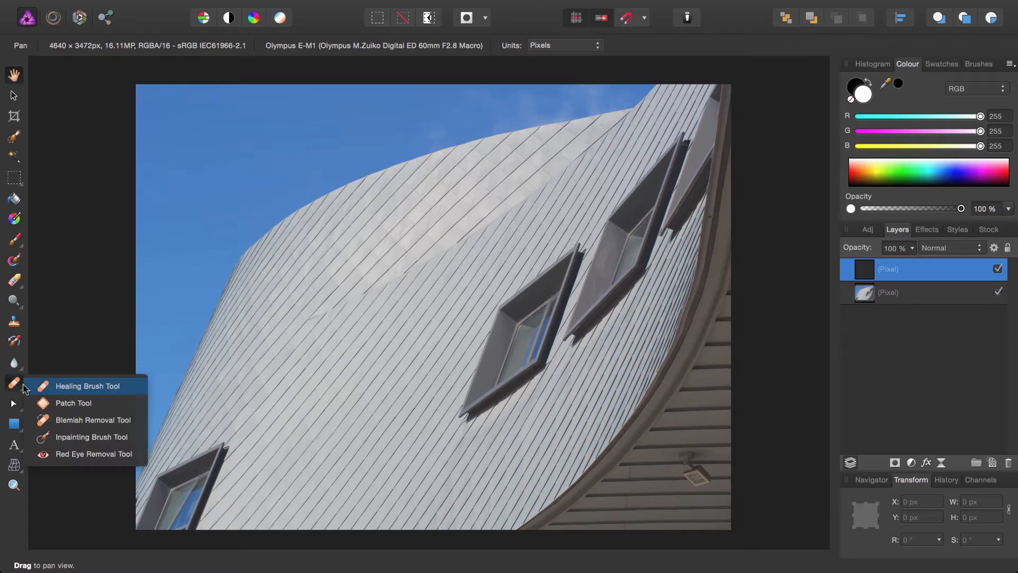
pyautogui.click(79, 439)
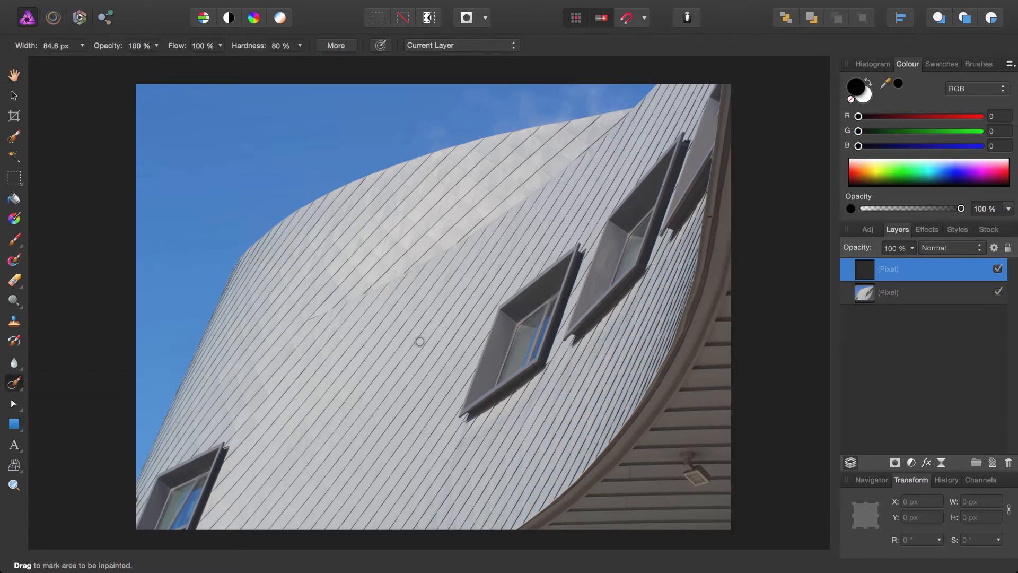
# Step: Enlarge the inpainting brush to 598.9 px and make it sample from Current Layer & Below
pyautogui.press(']')
pyautogui.press(']')
pyautogui.press(']')
pyautogui.press(']')
pyautogui.press(']')
pyautogui.press(']')
pyautogui.press(']')
pyautogui.press(']')
pyautogui.press(']')
pyautogui.press(']')
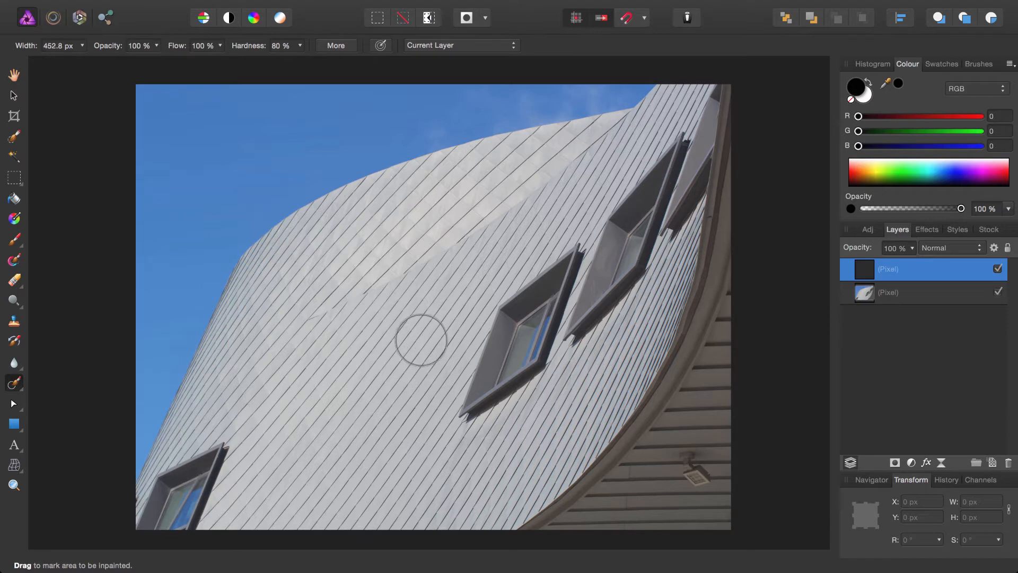
pyautogui.press(']')
pyautogui.press(']')
pyautogui.click(449, 46)
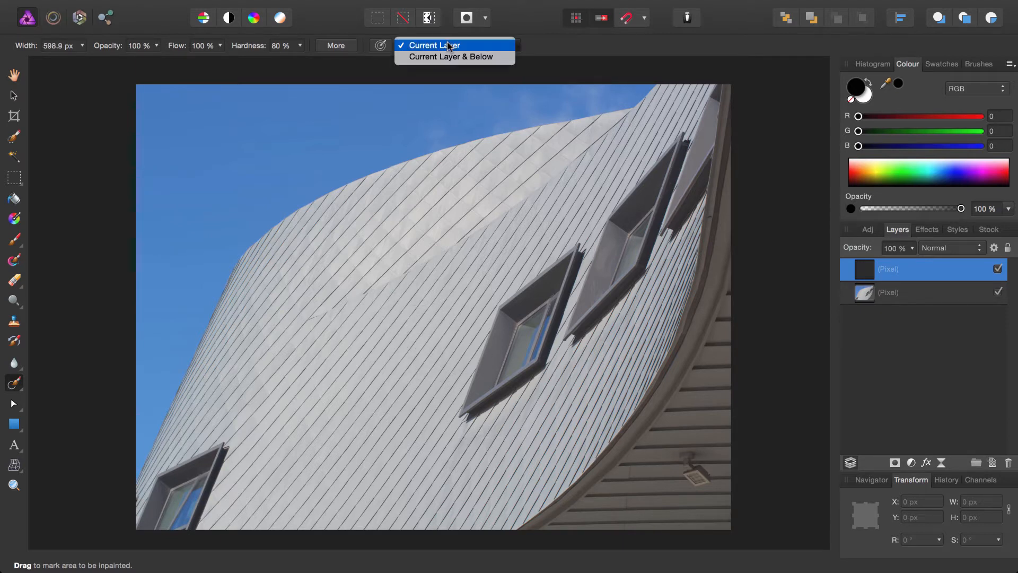
pyautogui.click(475, 57)
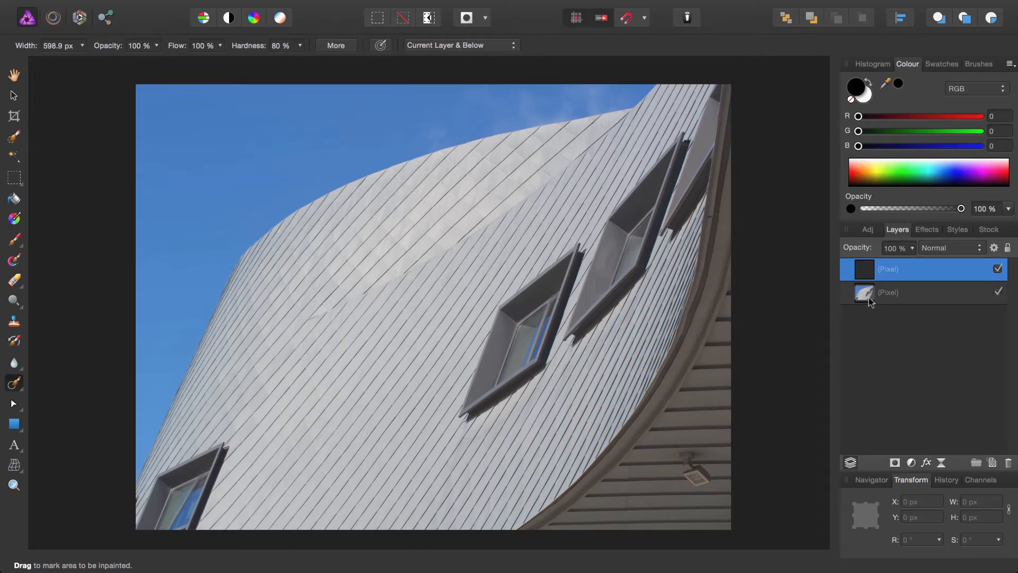
# Step: Remove the floodlight and its bracket from the dark slatted soffit by inpainting over them with a 163.2 px brush
pyautogui.scroll(6, 616, 374)
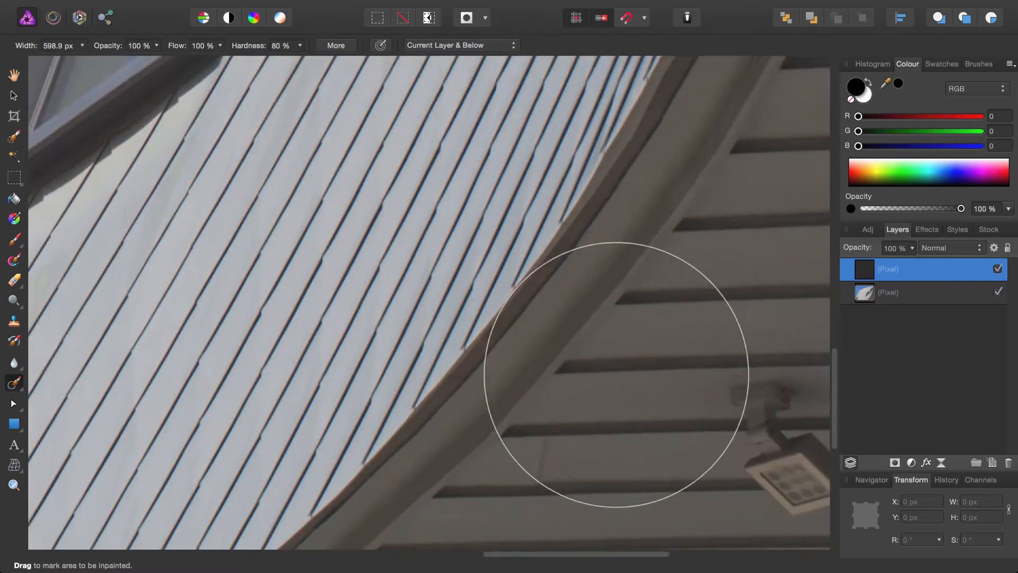
pyautogui.scroll(2, 616, 374)
pyautogui.hscroll(3, 530, 391)
pyautogui.press('[')
pyautogui.press('[')
pyautogui.press('[')
pyautogui.press('[')
pyautogui.press('[')
pyautogui.press('[')
pyautogui.hscroll(3, 556, 307)
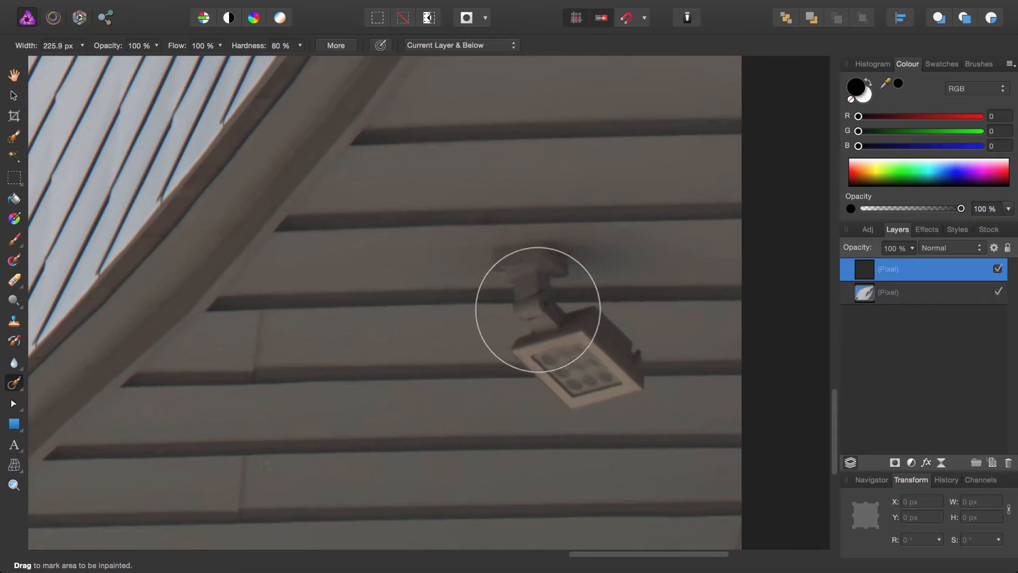
pyautogui.press('[')
pyautogui.press('[')
pyautogui.moveTo(522, 270)
pyautogui.mouseDown()
pyautogui.moveTo(542, 281)
pyautogui.moveTo(556, 308)
pyautogui.moveTo(567, 298)
pyautogui.moveTo(559, 281)
pyautogui.moveTo(572, 276)
pyautogui.moveTo(556, 287)
pyautogui.moveTo(619, 379)
pyautogui.moveTo(565, 367)
pyautogui.moveTo(544, 349)
pyautogui.moveTo(534, 304)
pyautogui.moveTo(550, 289)
pyautogui.mouseUp()
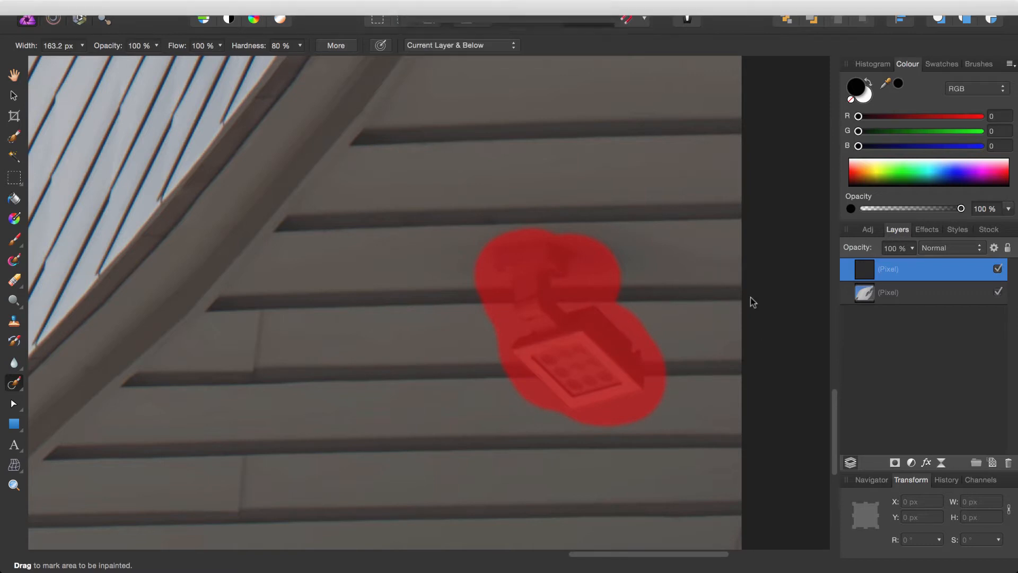
pyautogui.scroll(2, 696, 311)
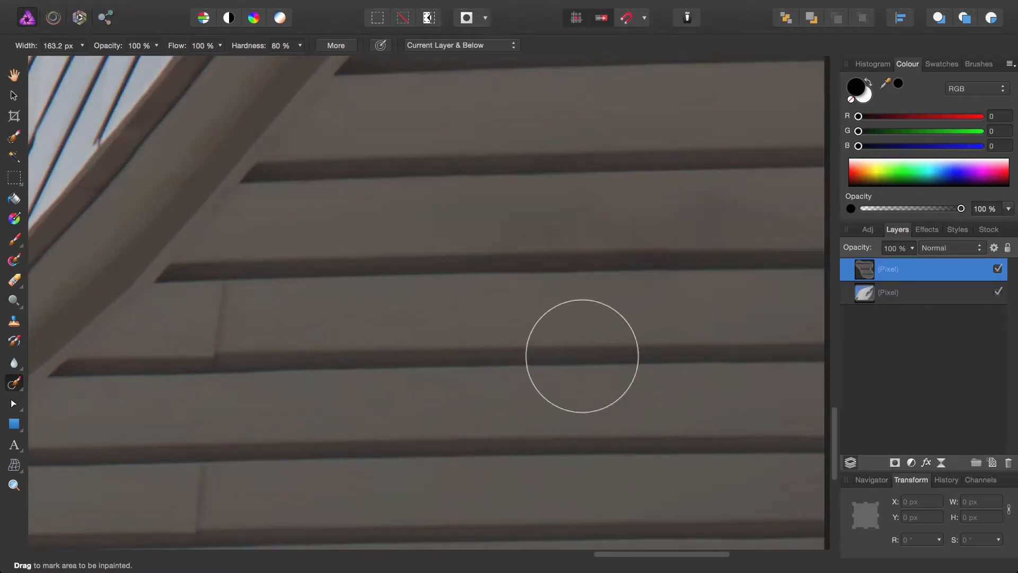
# Step: Reduce the inpainting brush to 37.8 px and paint out the dark specks on the panels along the curved roof edge
pyautogui.scroll(-4, 581, 354)
pyautogui.hscroll(-5, 459, 304)
pyautogui.scroll(5, 495, 377)
pyautogui.scroll(5, 341, 259)
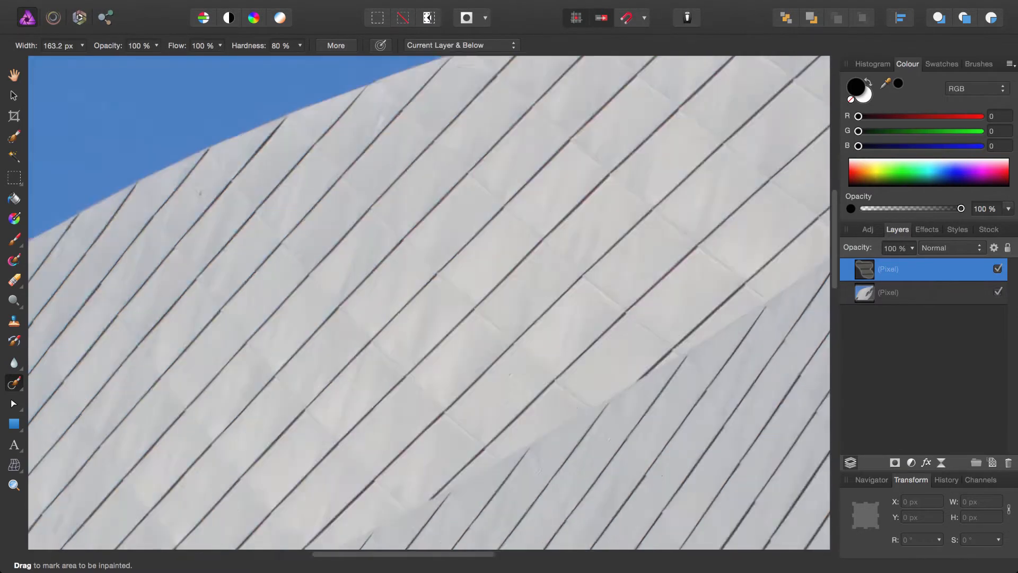
pyautogui.moveTo(235, 196); pyautogui.dragTo(573, 358)
pyautogui.press('[')
pyautogui.press('[')
pyautogui.press('[')
pyautogui.press('[')
pyautogui.press('[')
pyautogui.press('[')
pyautogui.press('[')
pyautogui.press('[')
pyautogui.press('[')
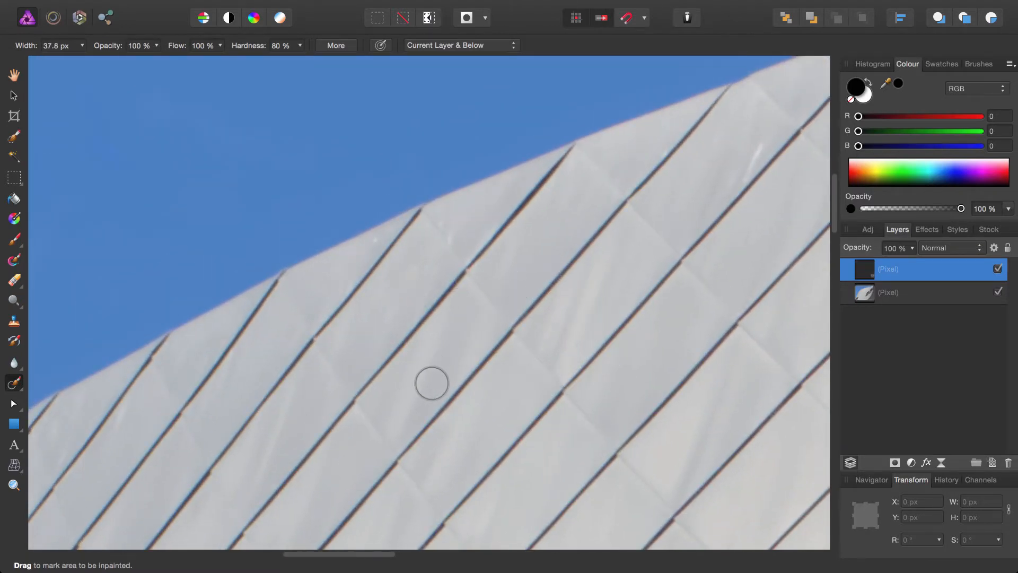
pyautogui.hscroll(-5, 525, 330)
pyautogui.scroll(-4, 525, 329)
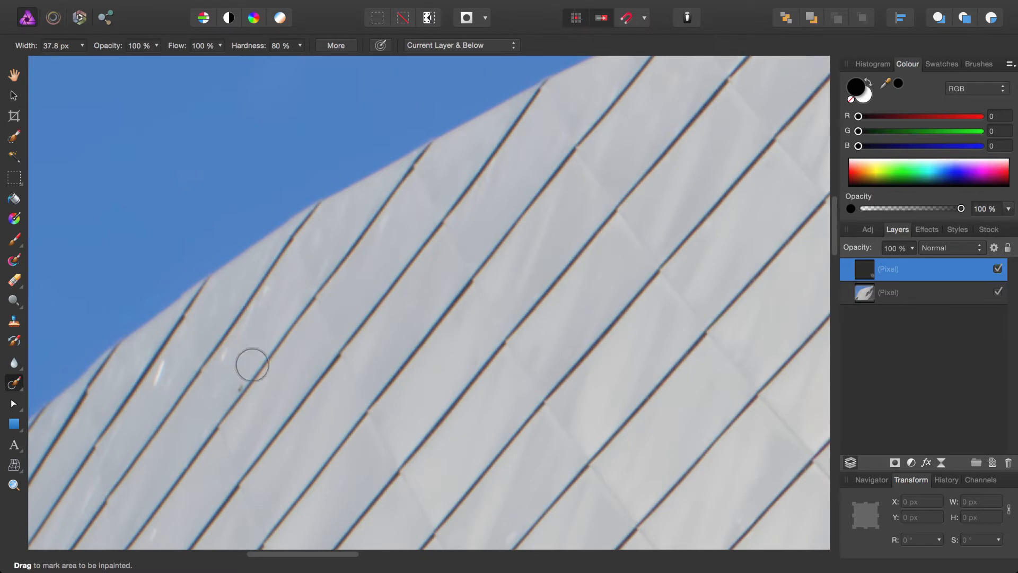
# Step: Narrow the inpainting brush to 19.7 px and paint out the pale mark on a panel inside the curved edge
pyautogui.hscroll(-5, 249, 363)
pyautogui.scroll(-3, 250, 363)
pyautogui.press('[')
pyautogui.press('[')
pyautogui.press('[')
pyautogui.press('[')
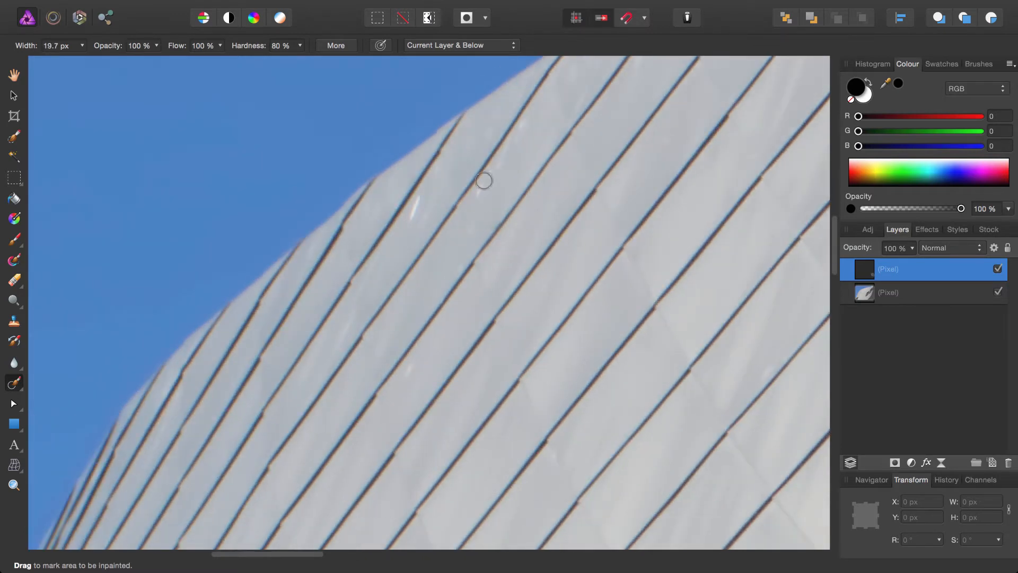
pyautogui.scroll(-4, 477, 191)
pyautogui.hscroll(-4, 477, 191)
pyautogui.moveTo(495, 256); pyautogui.dragTo(483, 275)
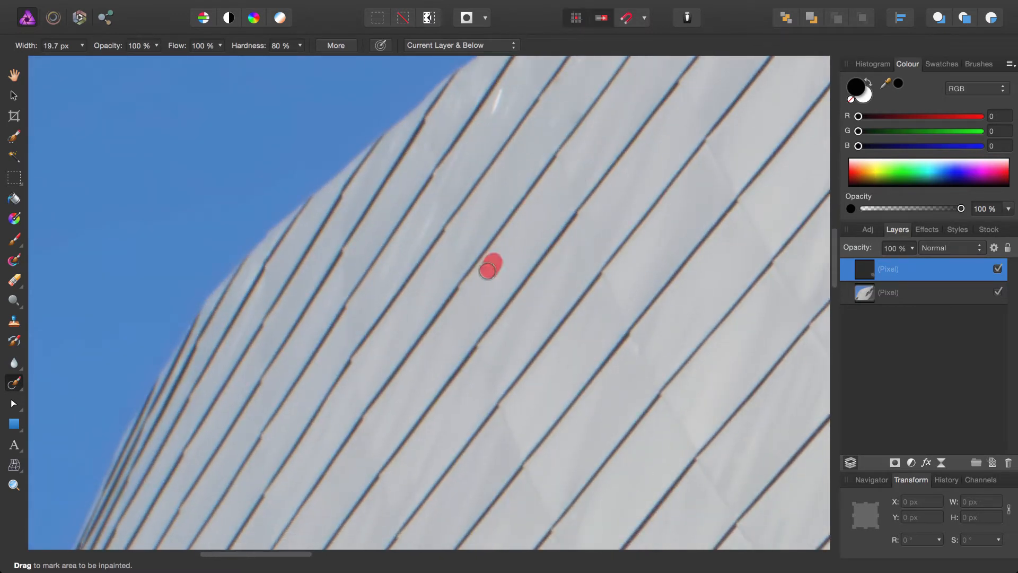
# Step: Inpaint the bright streaks on the narrow panels close to the building's curved edge
pyautogui.scroll(-3, 436, 386)
pyautogui.hscroll(-3, 436, 387)
pyautogui.moveTo(417, 198); pyautogui.dragTo(413, 226)
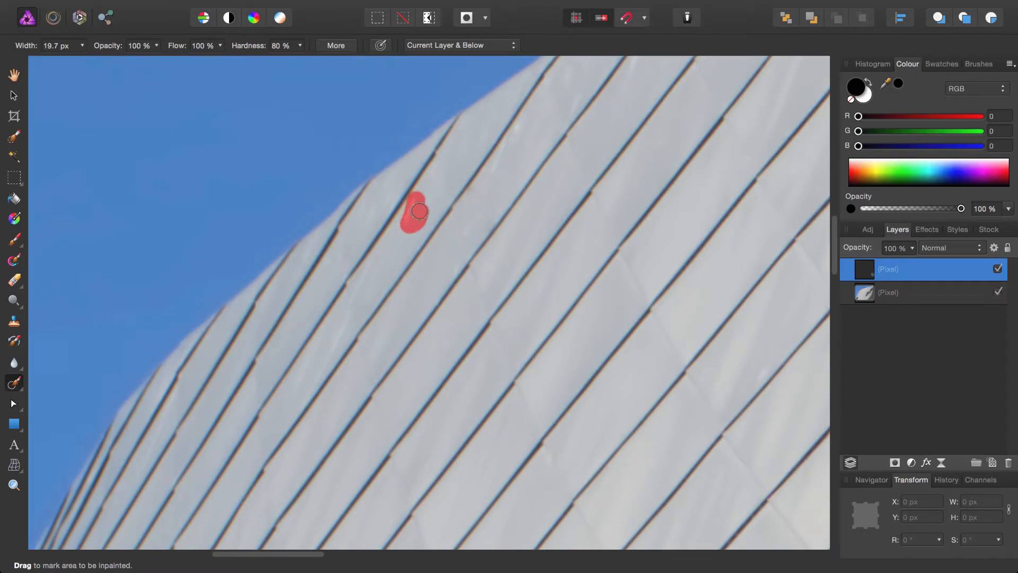
pyautogui.scroll(-3, 564, 214)
pyautogui.hscroll(-2, 564, 214)
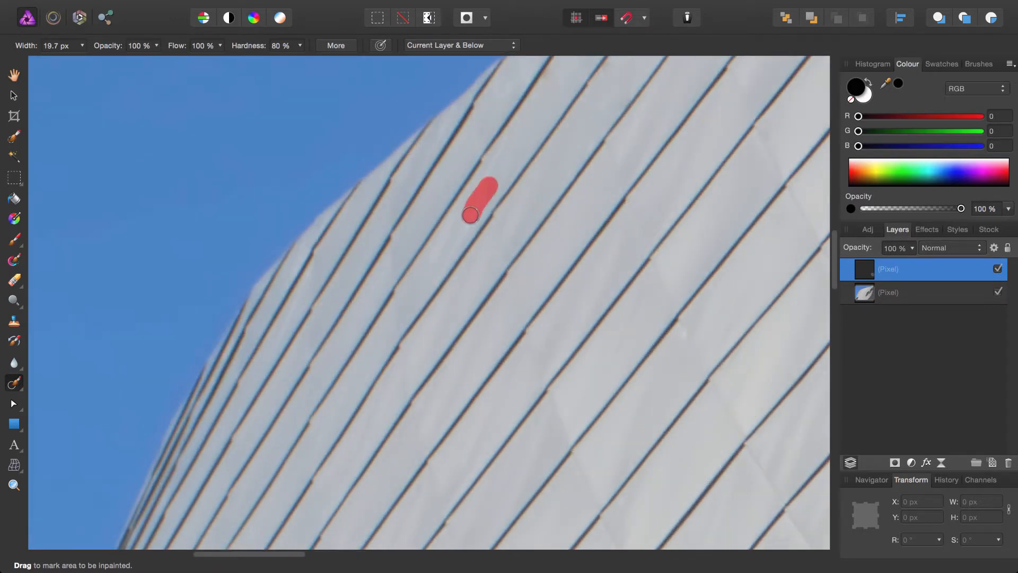
pyautogui.scroll(-3, 468, 270)
pyautogui.hscroll(3, 468, 269)
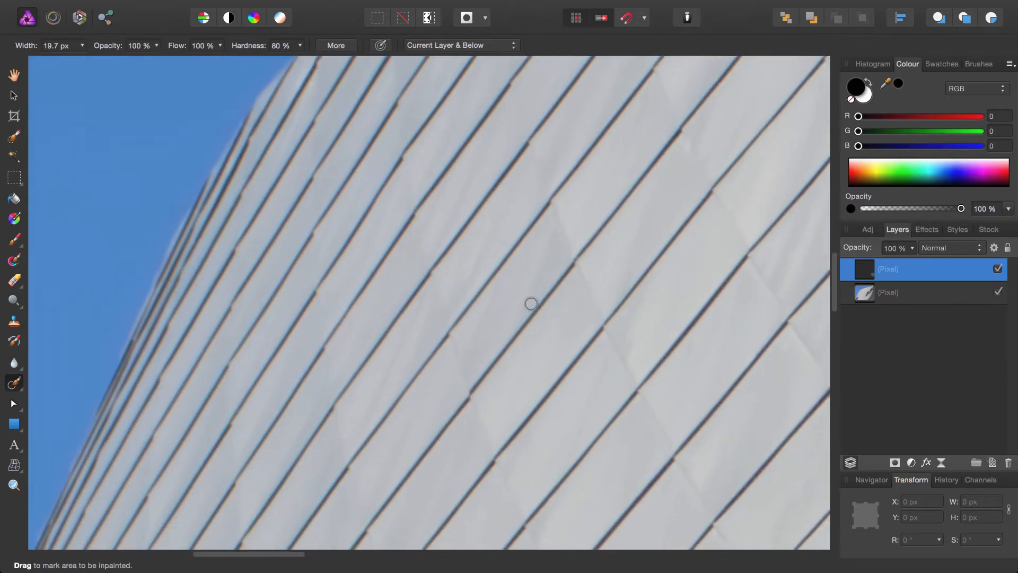
# Step: Inpaint the dark fragment at the photo's border beside the lower corner window with a 45.6 px brush
pyautogui.scroll(-5, 531, 304)
pyautogui.hscroll(-3, 531, 304)
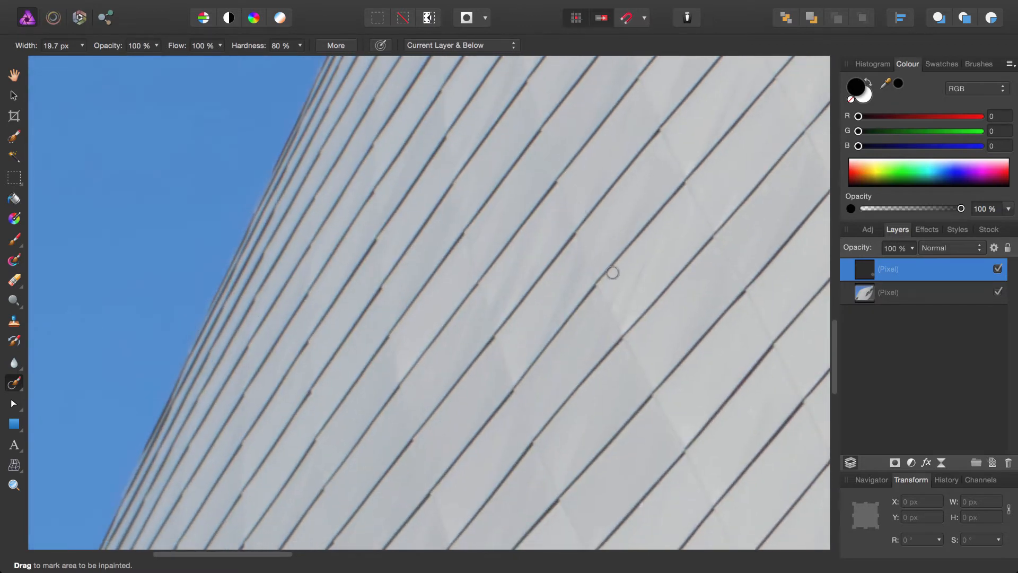
pyautogui.scroll(-8, 613, 272)
pyautogui.hscroll(-6, 612, 273)
pyautogui.scroll(-3, 659, 166)
pyautogui.hscroll(3, 555, 166)
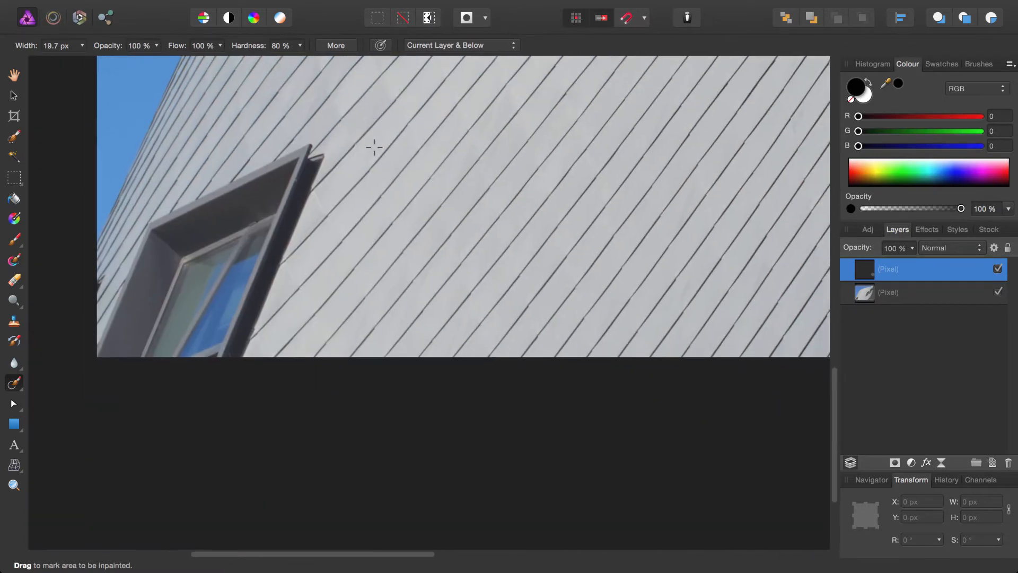
pyautogui.scroll(10, 374, 148)
pyautogui.hscroll(-5, 412, 275)
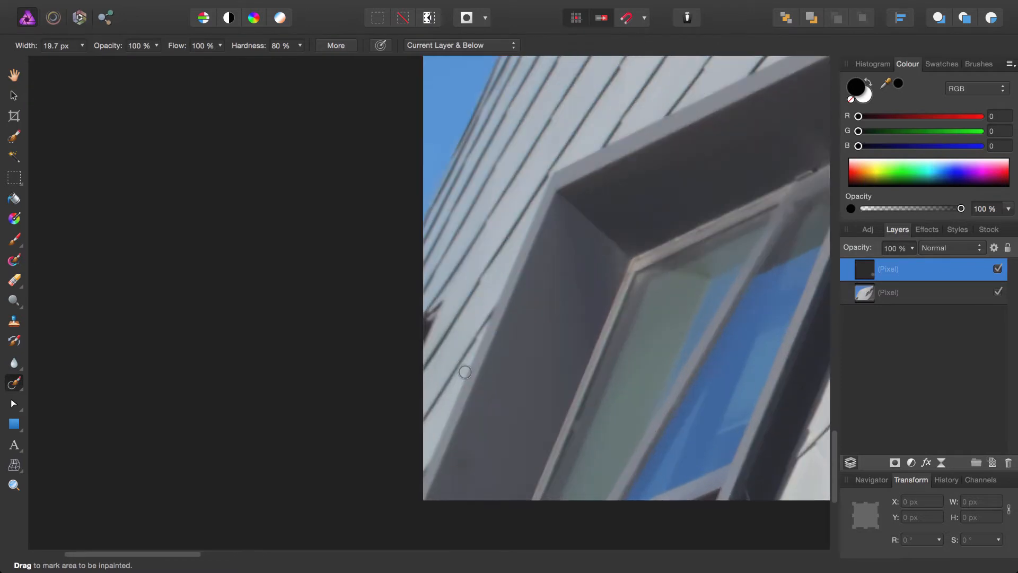
pyautogui.scroll(5, 465, 371)
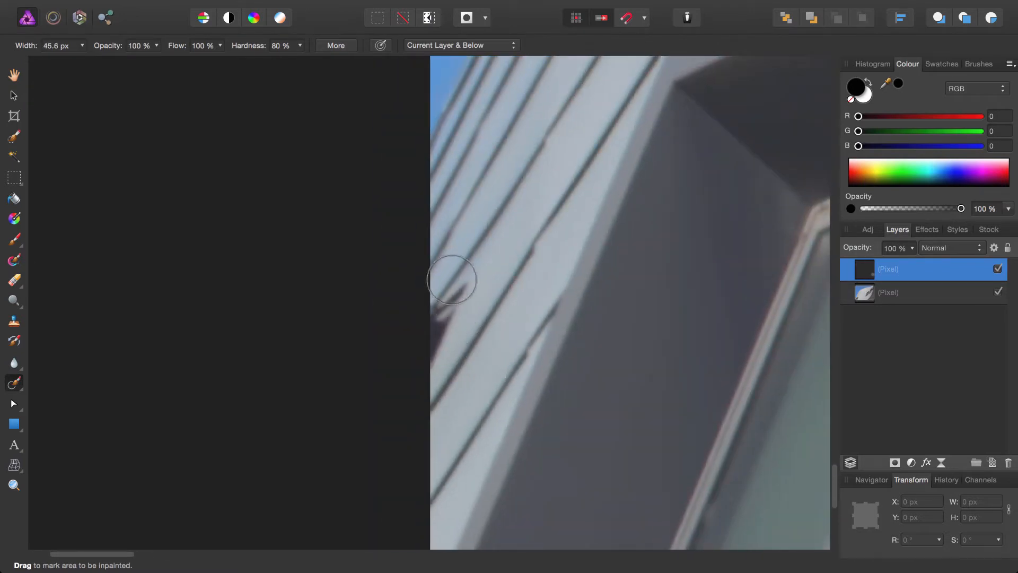
pyautogui.scroll(-8, 557, 262)
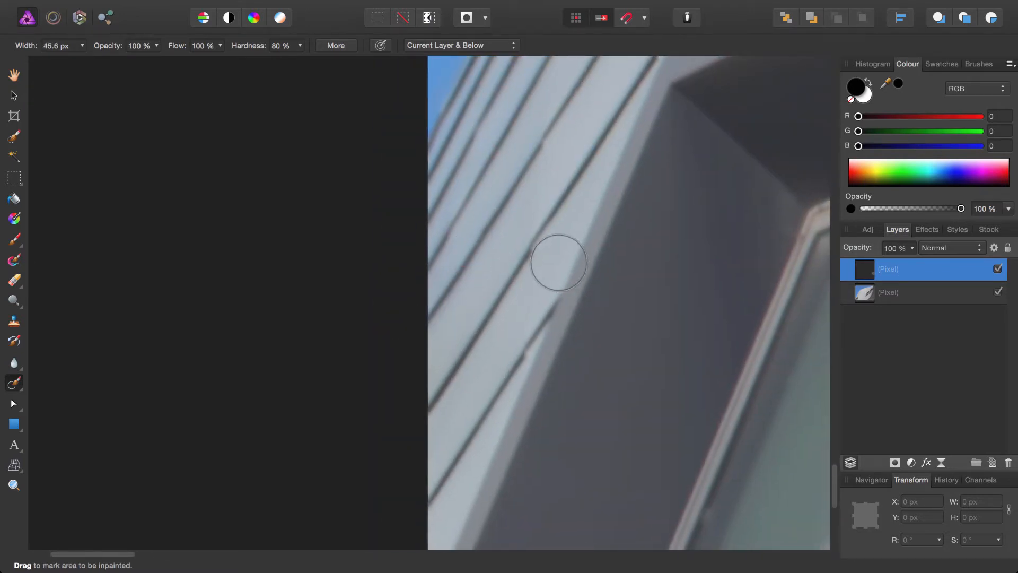
# Step: Inpaint the bright specks on the lower frame of the middle window with an 11.6 px brush
pyautogui.hscroll(15, 634, 291)
pyautogui.scroll(2, 497, 327)
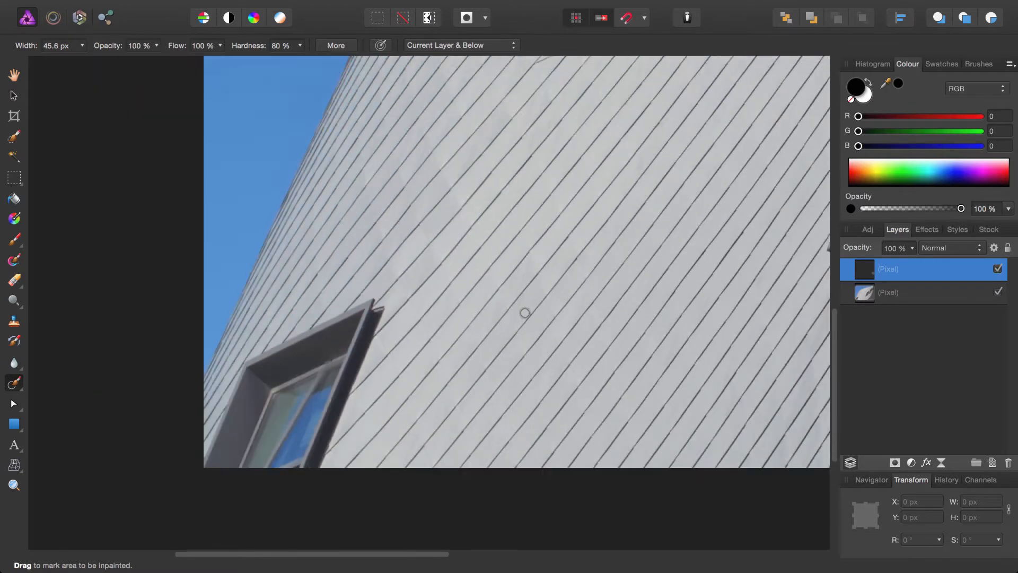
pyautogui.hscroll(10, 519, 304)
pyautogui.scroll(5, 477, 371)
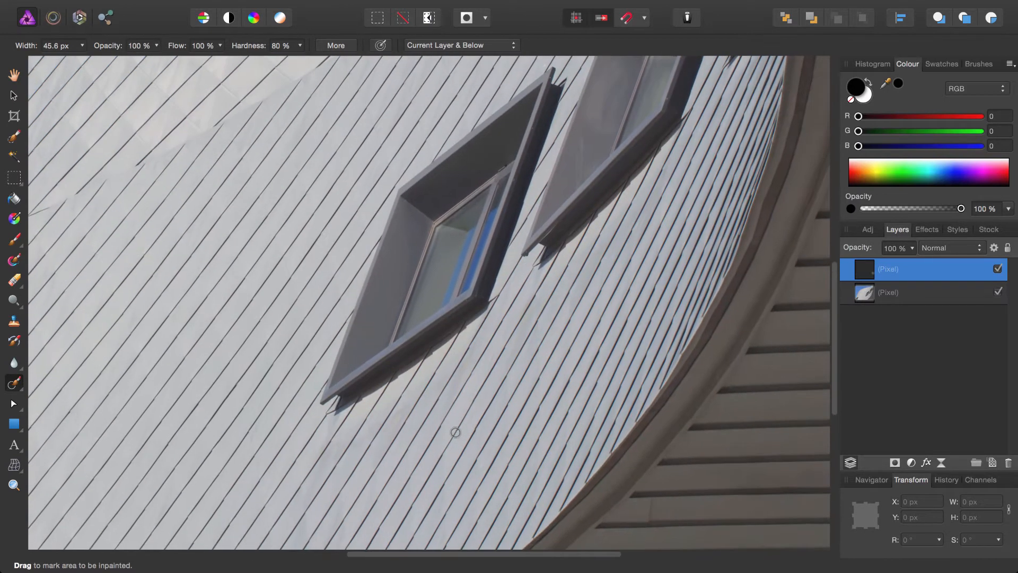
pyautogui.scroll(10, 569, 310)
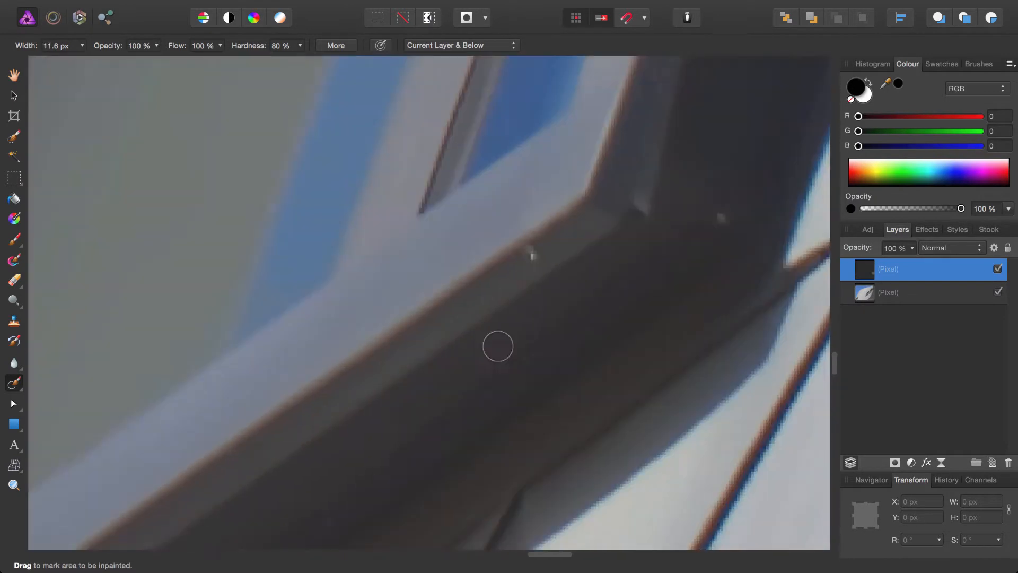
pyautogui.hscroll(-5, 564, 239)
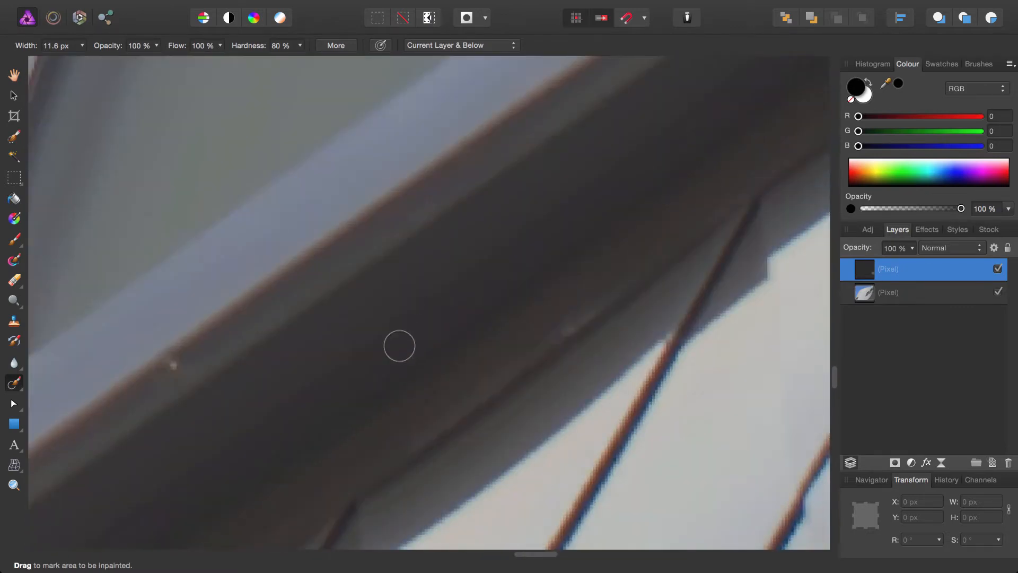
pyautogui.scroll(6, 398, 345)
pyautogui.scroll(-3, 604, 338)
pyautogui.hscroll(-5, 388, 373)
pyautogui.scroll(-4, 441, 350)
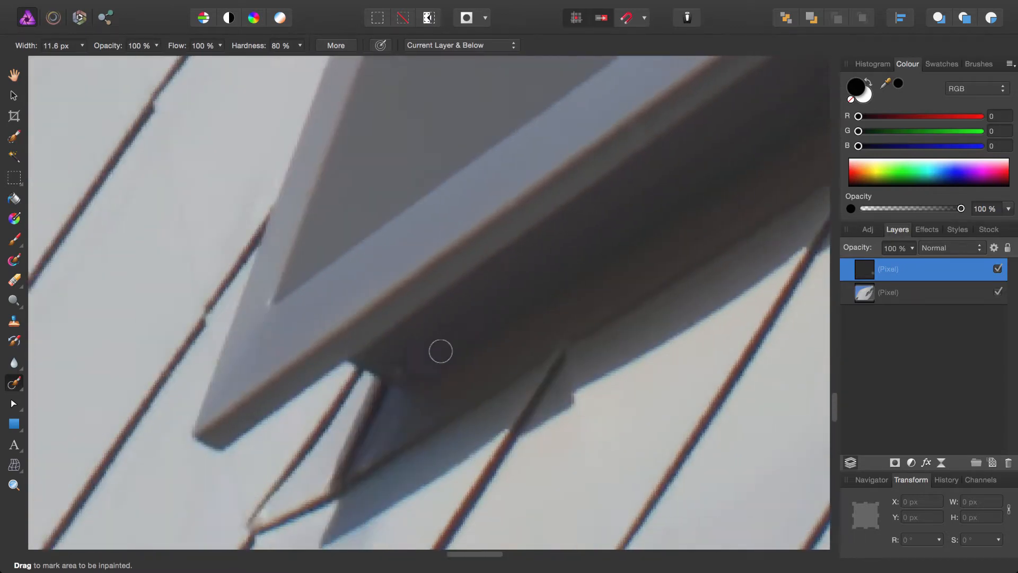
# Step: Set the inpainting brush to 11.1 px and paint out the light streak and spots on the panels near the roof junction
pyautogui.press('[')
pyautogui.scroll(6, 427, 246)
pyautogui.scroll(-4, 495, 296)
pyautogui.hscroll(-5, 395, 228)
pyautogui.moveTo(630, 75); pyautogui.dragTo(610, 126)
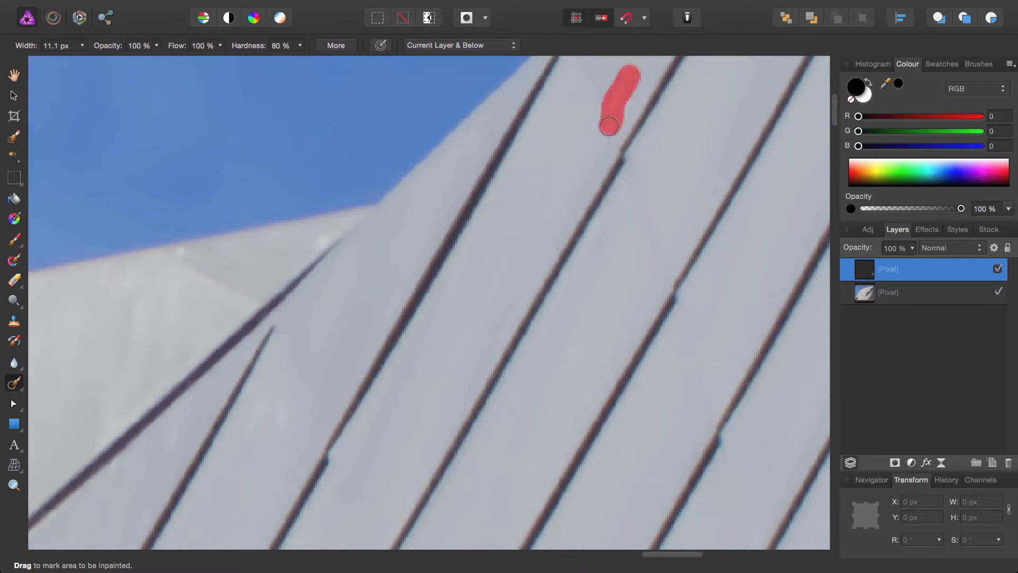
pyautogui.scroll(5, 566, 348)
pyautogui.scroll(-4, 355, 341)
pyautogui.scroll(2, 355, 341)
pyautogui.click(371, 294)
pyautogui.hscroll(-3, 459, 310)
pyautogui.hscroll(-3, 493, 255)
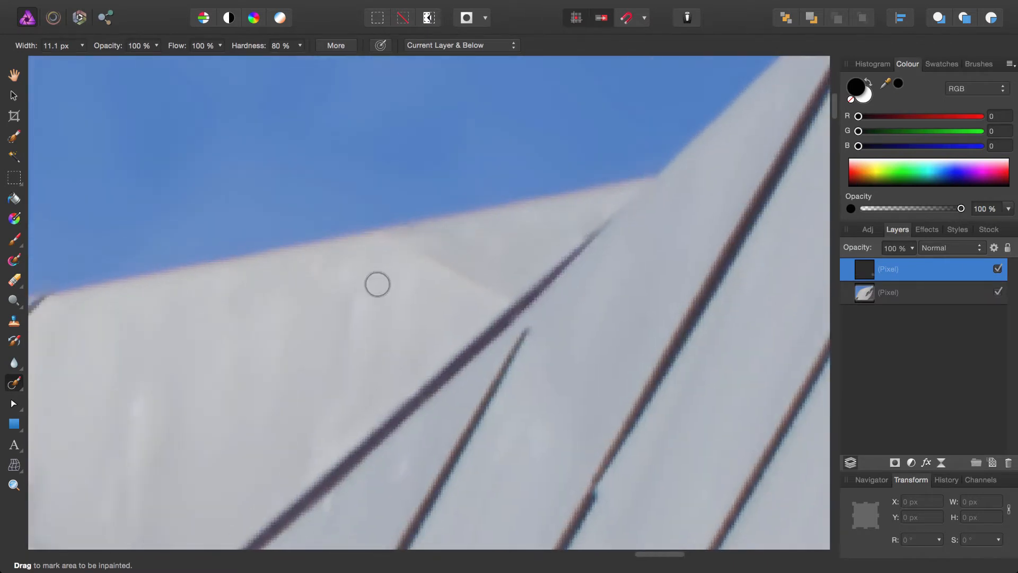
# Step: Widen the inpainting brush to 16.9 px and paint out the pale streak on the panel beneath the roofline
pyautogui.moveTo(615, 217); pyautogui.dragTo(563, 256)
pyautogui.press(']')
pyautogui.press('super+z')
pyautogui.hscroll(-5, 501, 340)
pyautogui.moveTo(288, 291); pyautogui.dragTo(283, 375)
pyautogui.scroll(-2, 526, 319)
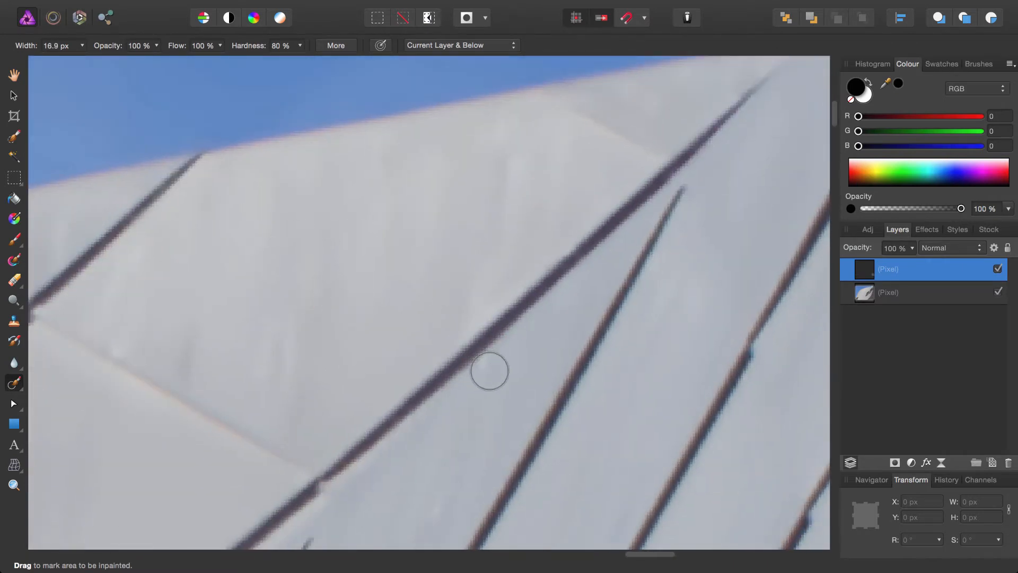
# Step: Inpaint the mark on the panel just beneath the roofline with the 16.9 px brush
pyautogui.hscroll(-4, 488, 371)
pyautogui.scroll(-3, 460, 445)
pyautogui.hscroll(-6, 497, 415)
pyautogui.moveTo(300, 295); pyautogui.dragTo(335, 257)
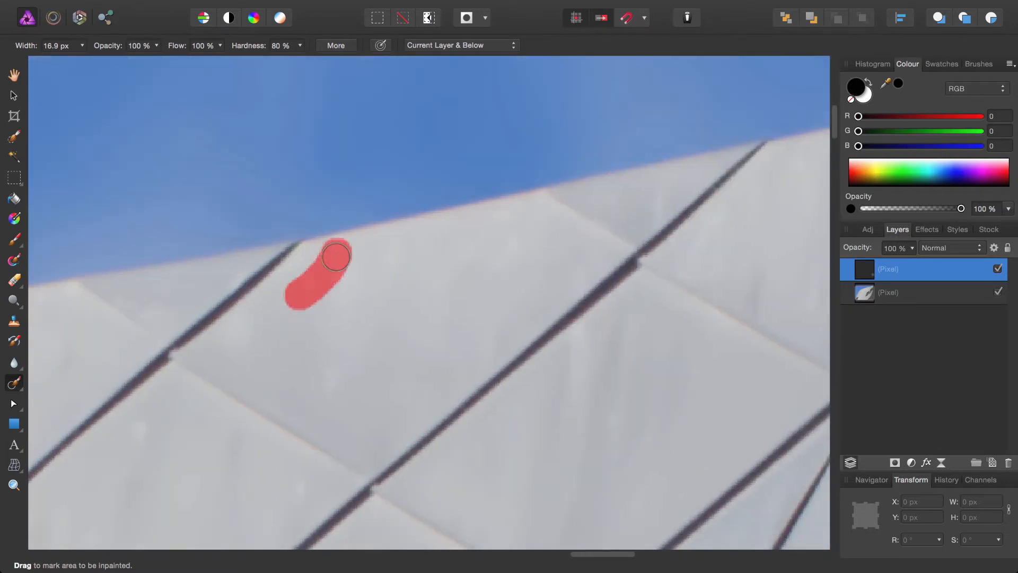
# Step: Inpaint the pale streak on the narrow panels below the roof junction with the 16.9 px brush
pyautogui.scroll(-4, 589, 220)
pyautogui.hscroll(-4, 590, 220)
pyautogui.hscroll(2, 418, 263)
pyautogui.scroll(-4, 419, 264)
pyautogui.hscroll(-2, 436, 273)
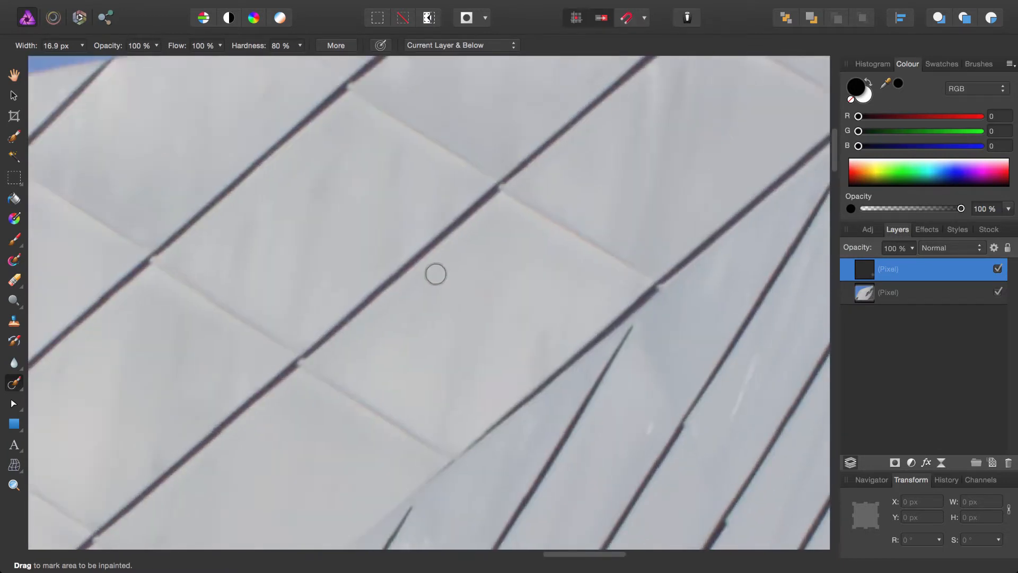
pyautogui.hscroll(4, 436, 273)
pyautogui.moveTo(623, 259); pyautogui.dragTo(597, 341)
pyautogui.scroll(-3, 477, 389)
pyautogui.hscroll(-3, 477, 389)
pyautogui.press('super+0')
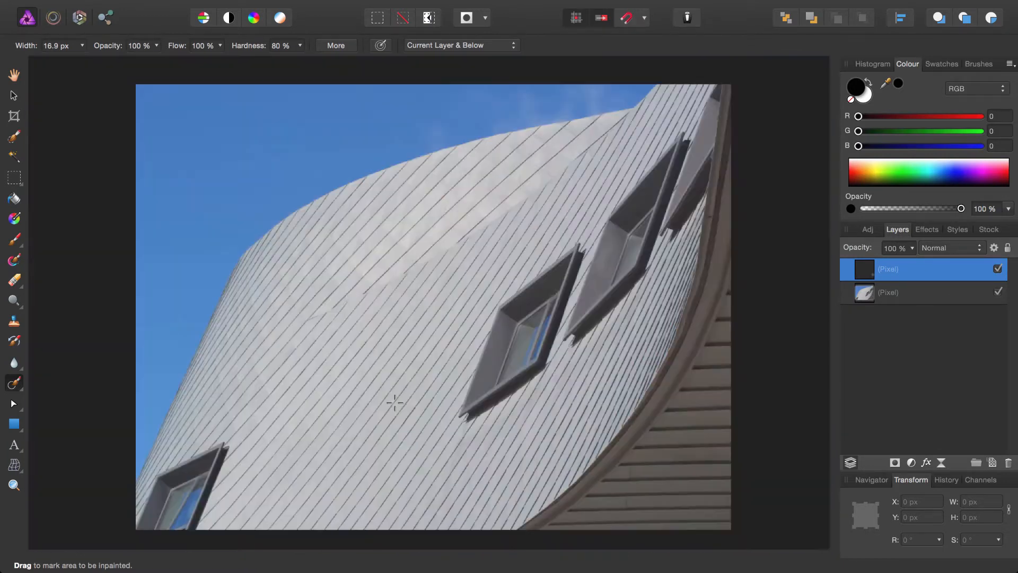
# Step: Activate the Pen tool for the lower corner window and set its stroke width to 2 pt
pyautogui.press('j')
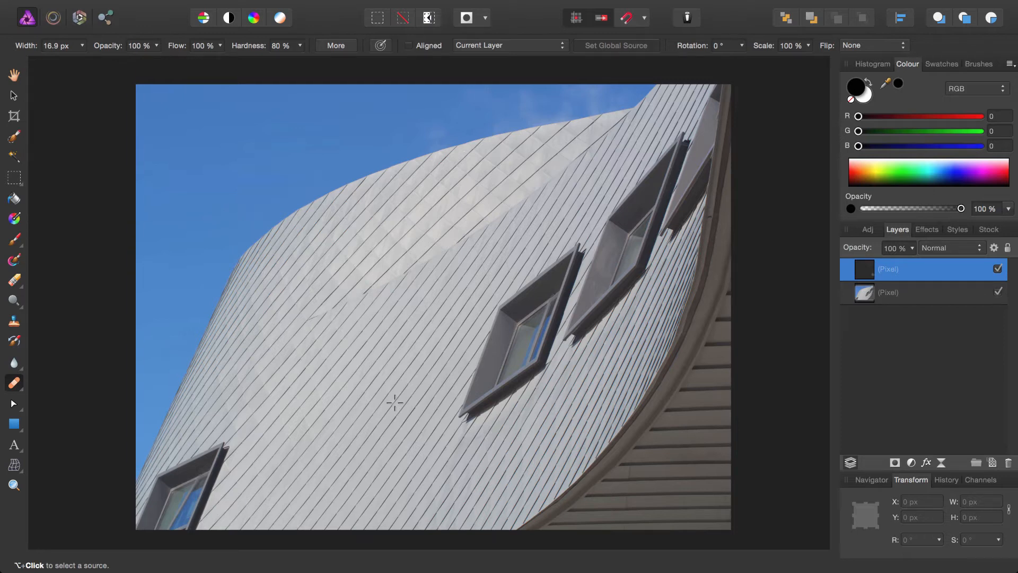
pyautogui.moveTo(377, 405); pyautogui.dragTo(657, 221)
pyautogui.scroll(3, 388, 359)
pyautogui.scroll(2, 300, 346)
pyautogui.hscroll(-3, 300, 347)
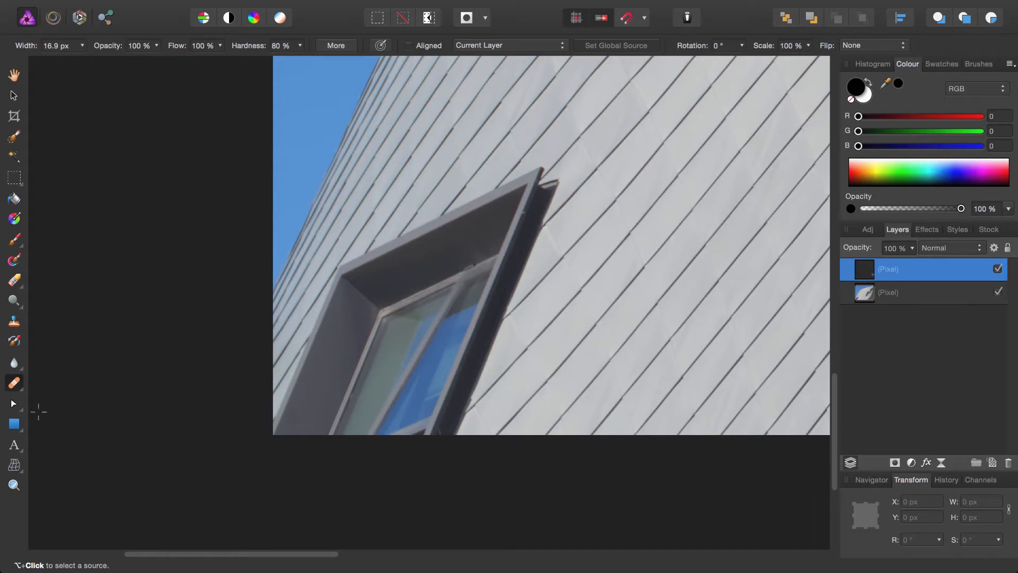
pyautogui.click(14, 403)
pyautogui.click(78, 406)
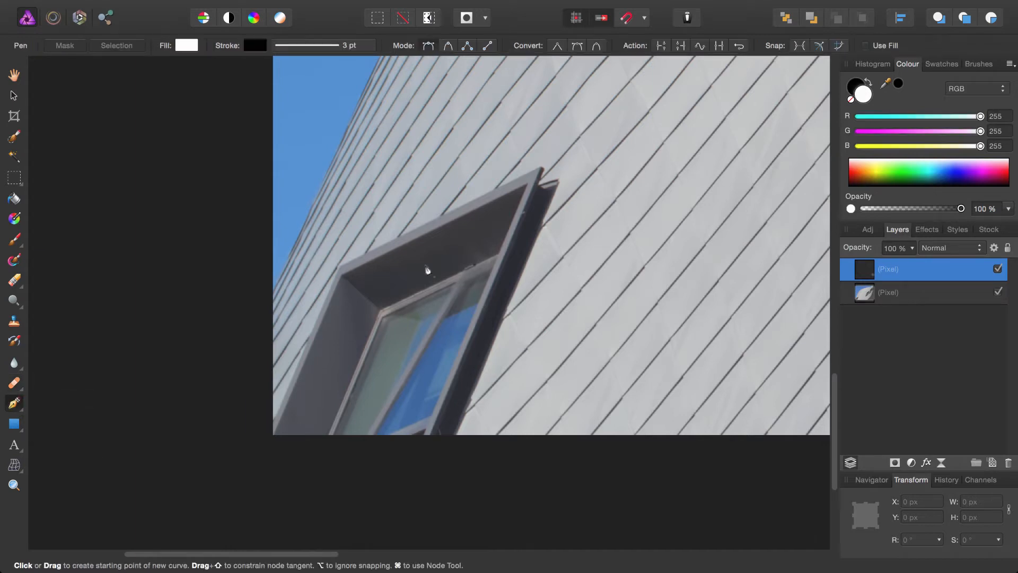
pyautogui.scroll(5, 427, 270)
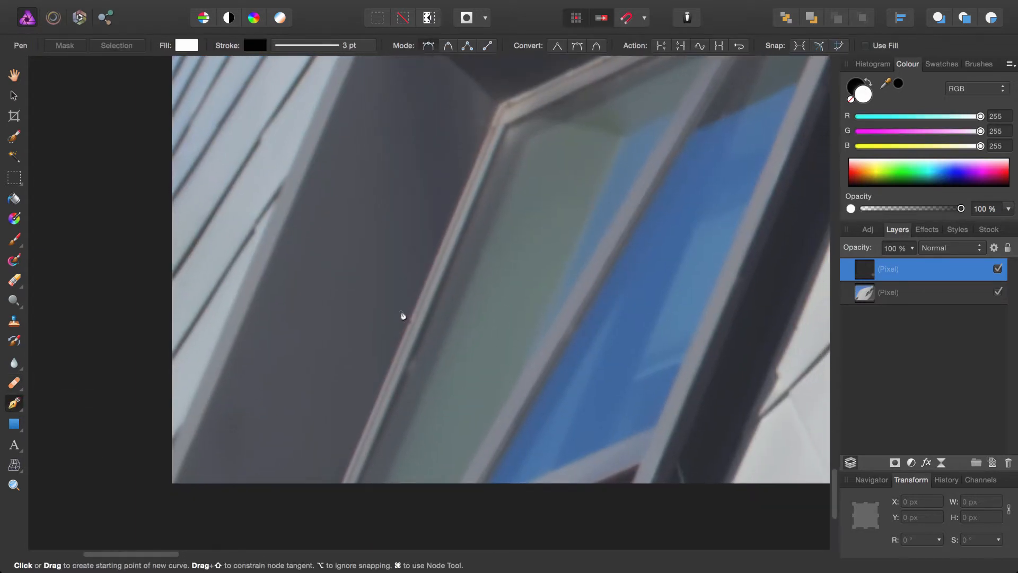
pyautogui.scroll(3, 402, 315)
pyautogui.scroll(1, 397, 212)
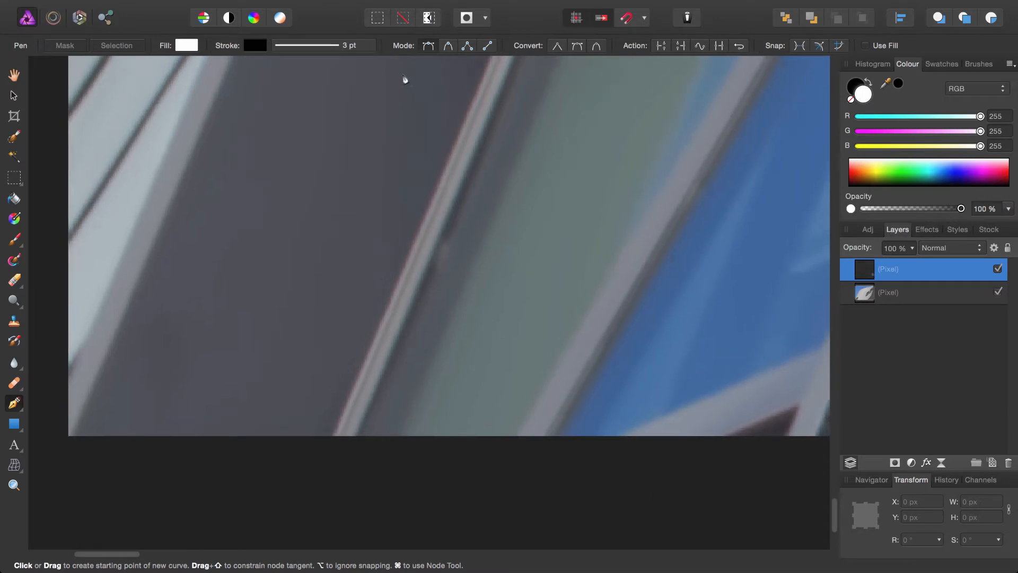
pyautogui.click(338, 47)
pyautogui.moveTo(296, 97); pyautogui.dragTo(292, 98)
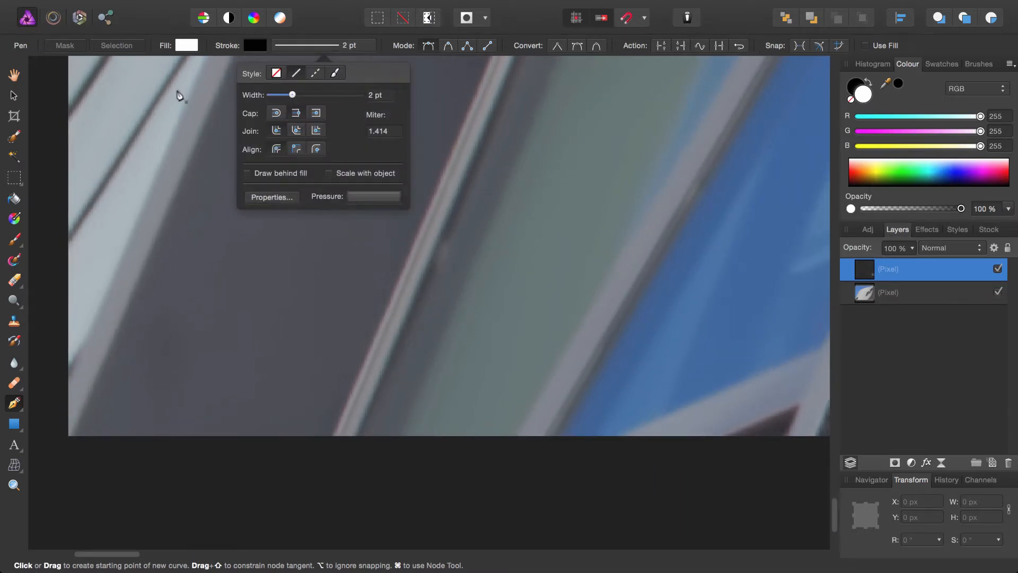
# Step: Draw a straight path along the outer edge of the window's green pane, from the photo's bottom border to the pane's upper corner
pyautogui.scroll(1, 443, 191)
pyautogui.scroll(1, 414, 233)
pyautogui.scroll(1, 371, 273)
pyautogui.scroll(1, 297, 405)
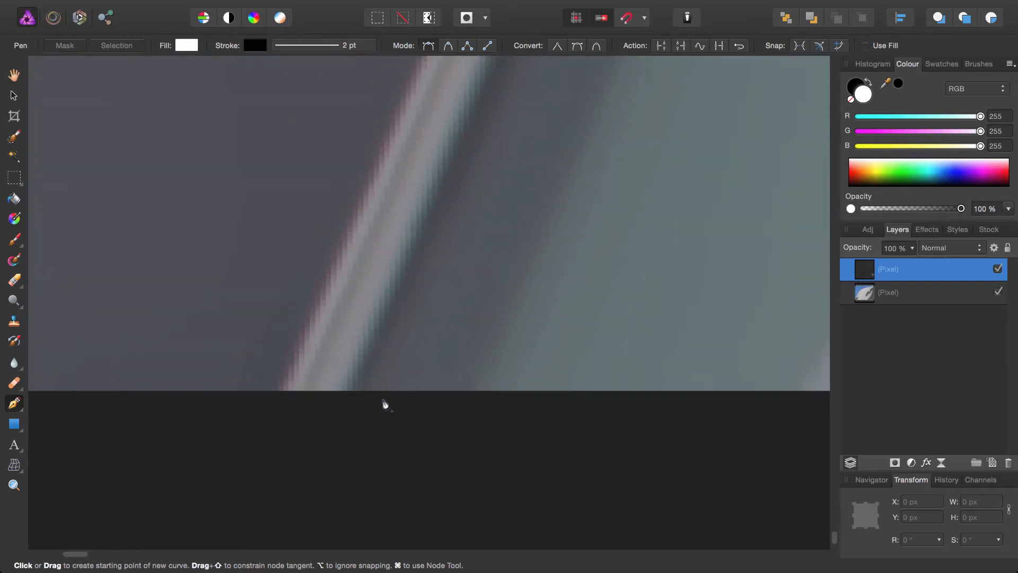
pyautogui.scroll(6, 587, 262)
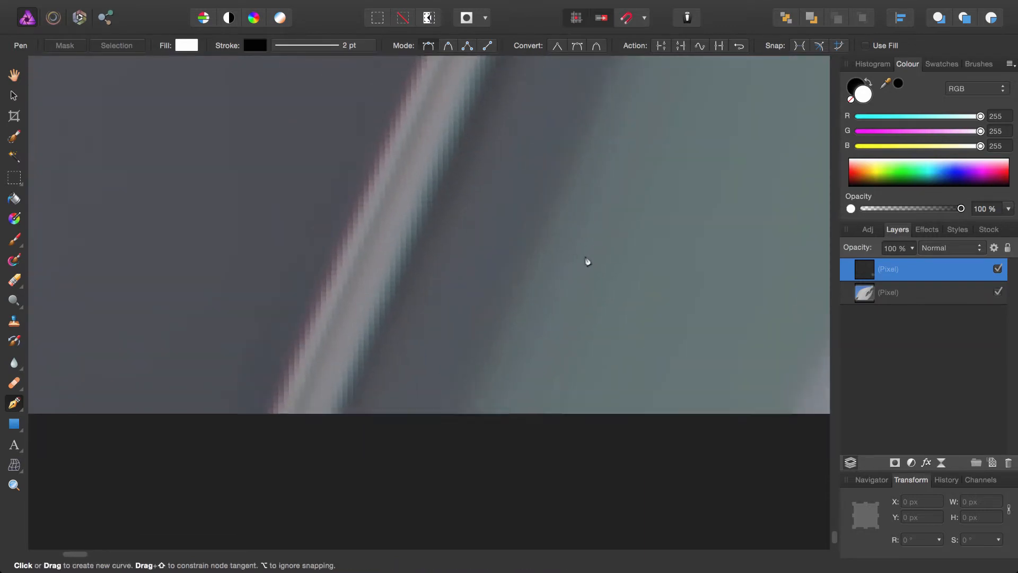
pyautogui.scroll(-1, 459, 256)
pyautogui.scroll(3, 462, 260)
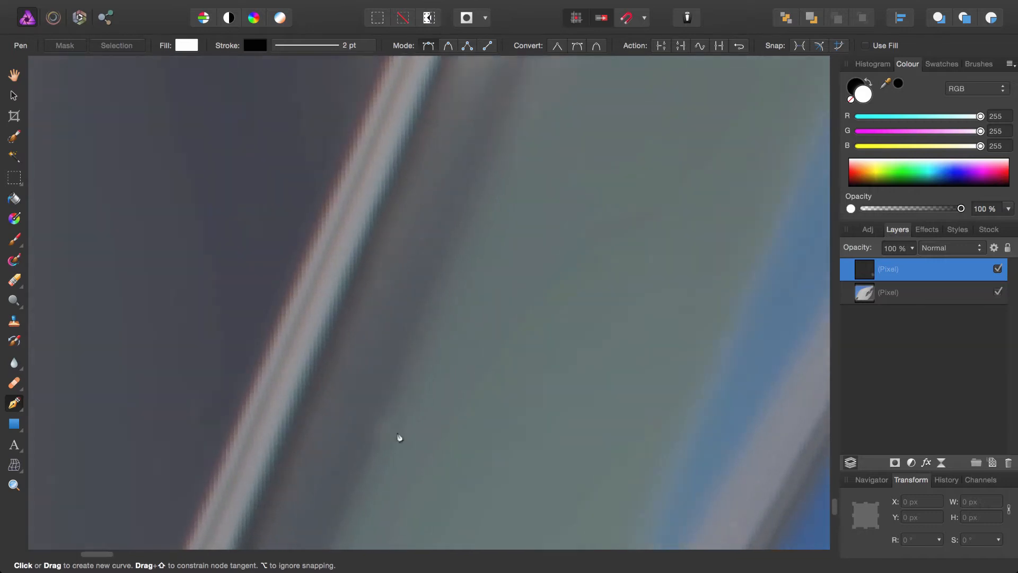
pyautogui.click(467, 94)
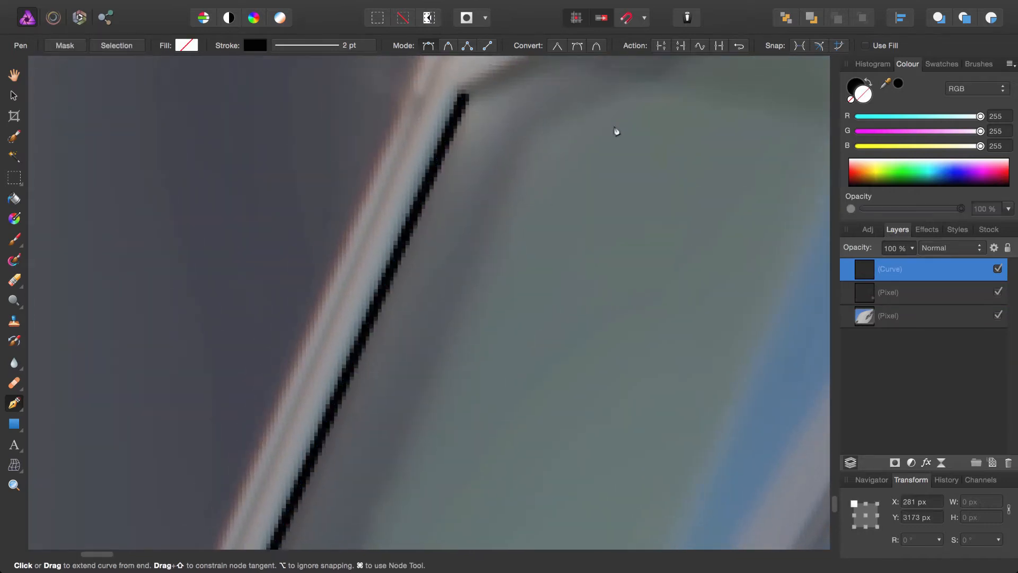
# Step: Continue the path along the pane's top edge and central bar to the photo's bottom border, and close the outline at its starting node
pyautogui.moveTo(614, 129); pyautogui.dragTo(157, 357)
pyautogui.moveTo(582, 230)
pyautogui.mouseDown()
pyautogui.moveTo(415, 446)
pyautogui.moveTo(557, 304)
pyautogui.mouseUp()
pyautogui.click(582, 191)
pyautogui.scroll(-2, 447, 423)
pyautogui.moveTo(507, 441)
pyautogui.mouseDown()
pyautogui.moveTo(615, 303)
pyautogui.moveTo(528, 294)
pyautogui.mouseUp()
pyautogui.scroll(-10, 612, 302)
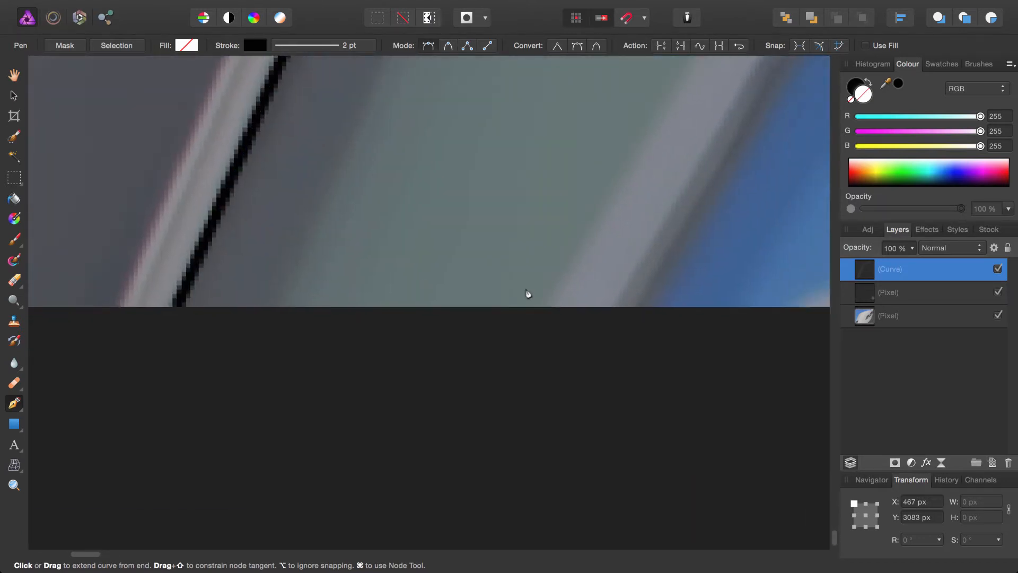
pyautogui.click(549, 307)
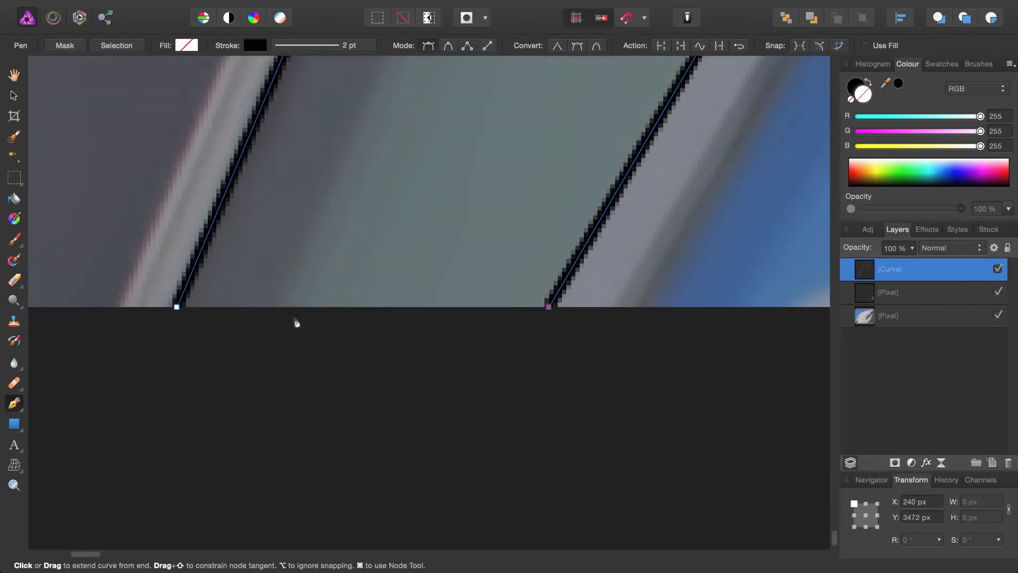
pyautogui.click(176, 307)
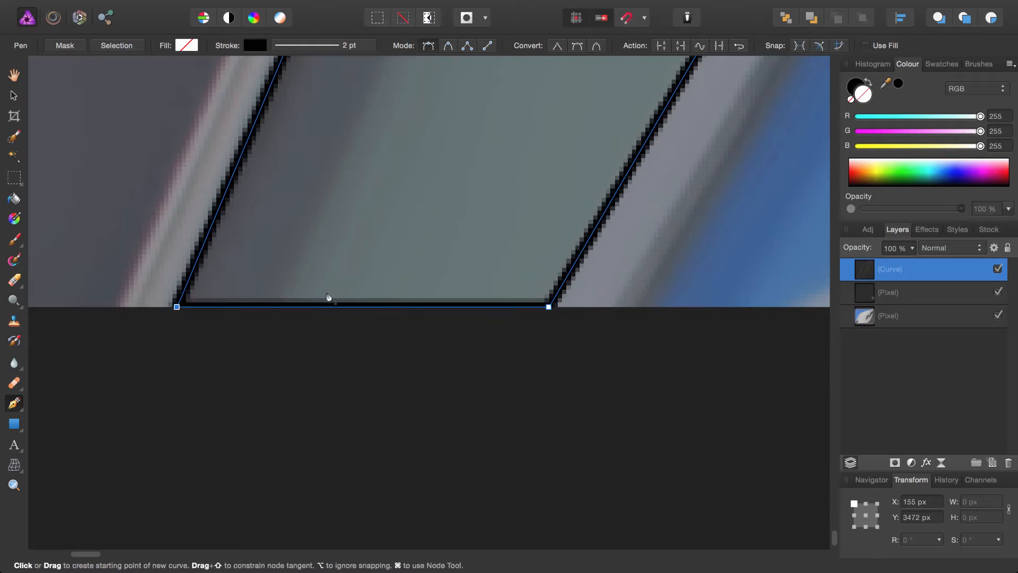
# Step: Move the pane outline's two bottom nodes just beyond the photo's lower border with the Node tool, to about Y 3478 px
pyautogui.scroll(3, 379, 345)
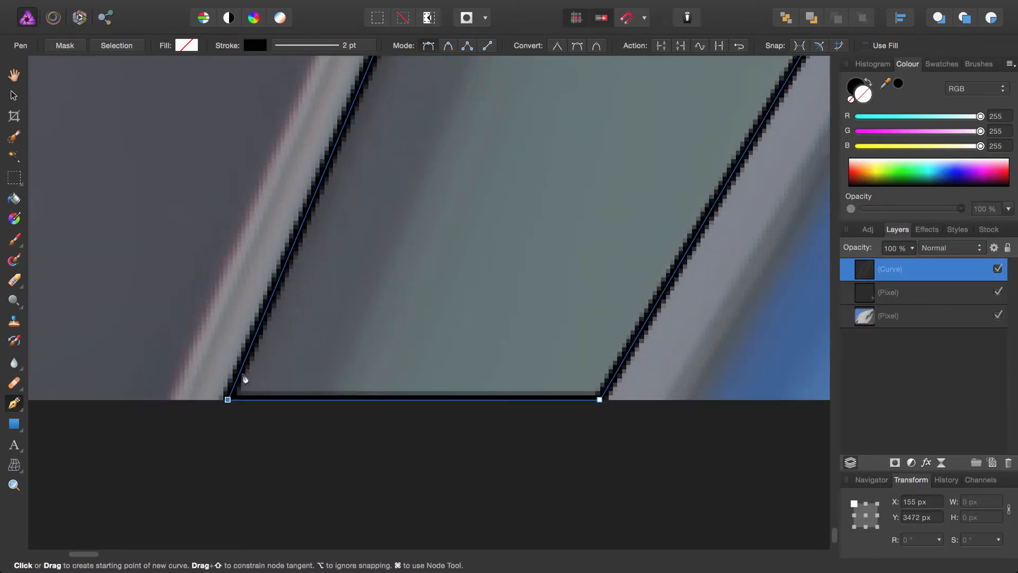
pyautogui.scroll(-3, 528, 398)
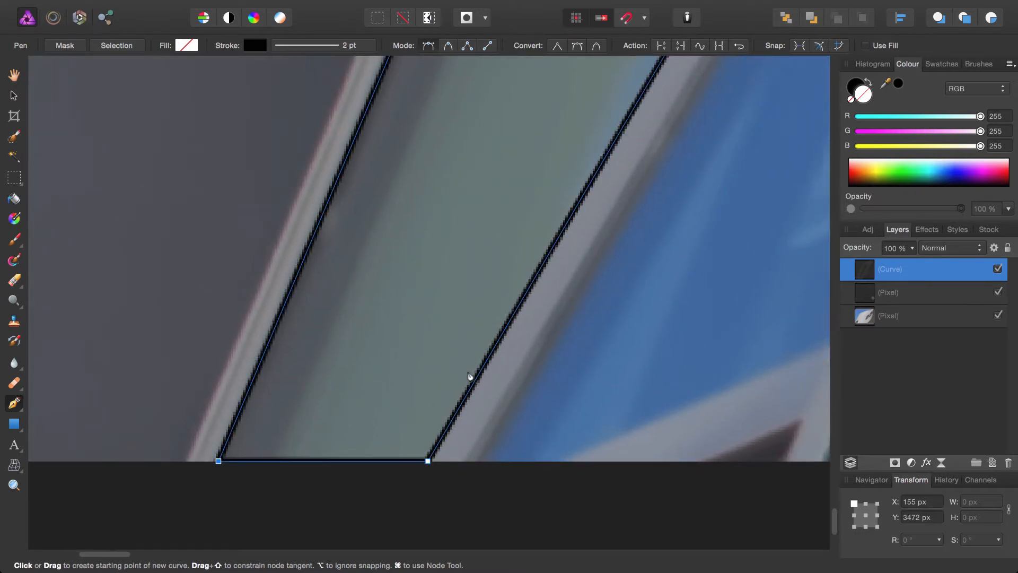
pyautogui.click(14, 404)
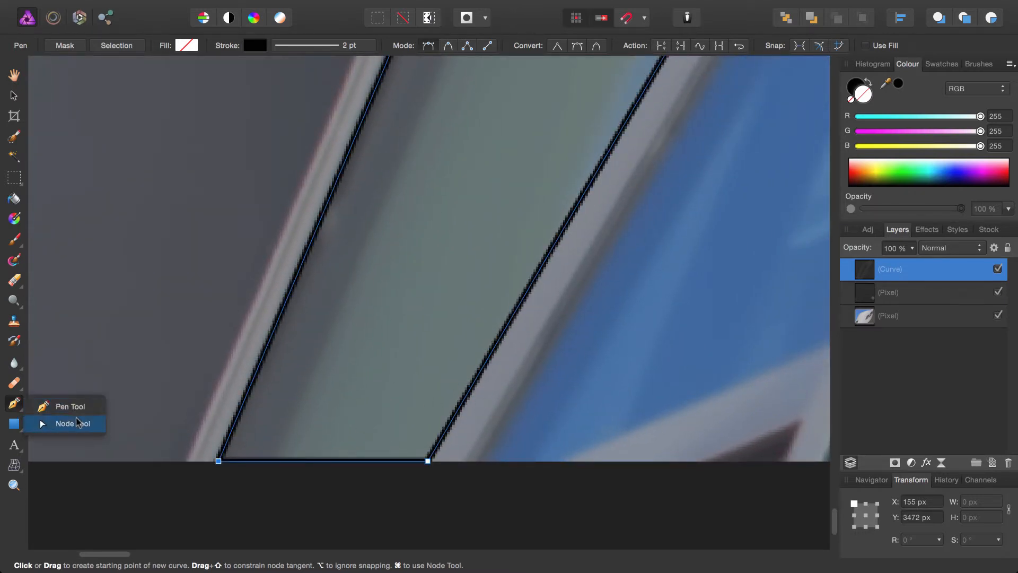
pyautogui.click(73, 421)
pyautogui.scroll(-4, 450, 376)
pyautogui.hscroll(-6, 451, 376)
pyautogui.scroll(3, 481, 362)
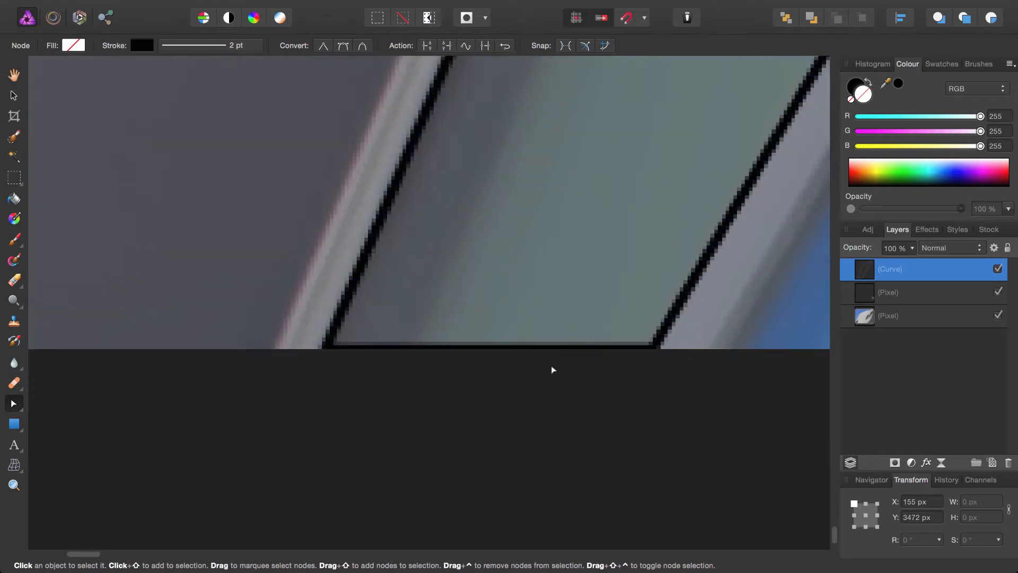
pyautogui.hscroll(2, 552, 370)
pyautogui.scroll(-1, 552, 371)
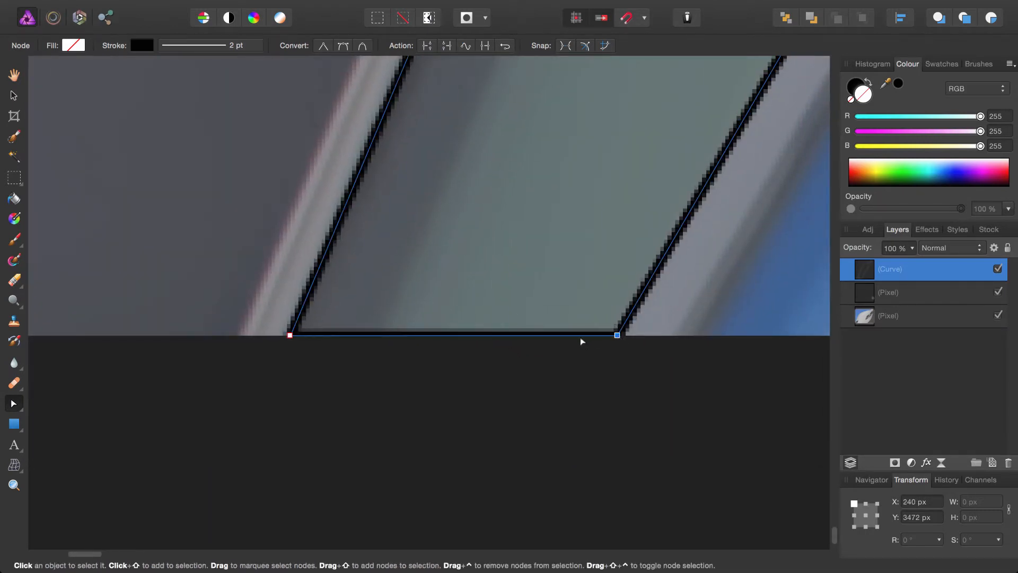
pyautogui.moveTo(618, 335); pyautogui.dragTo(605, 358)
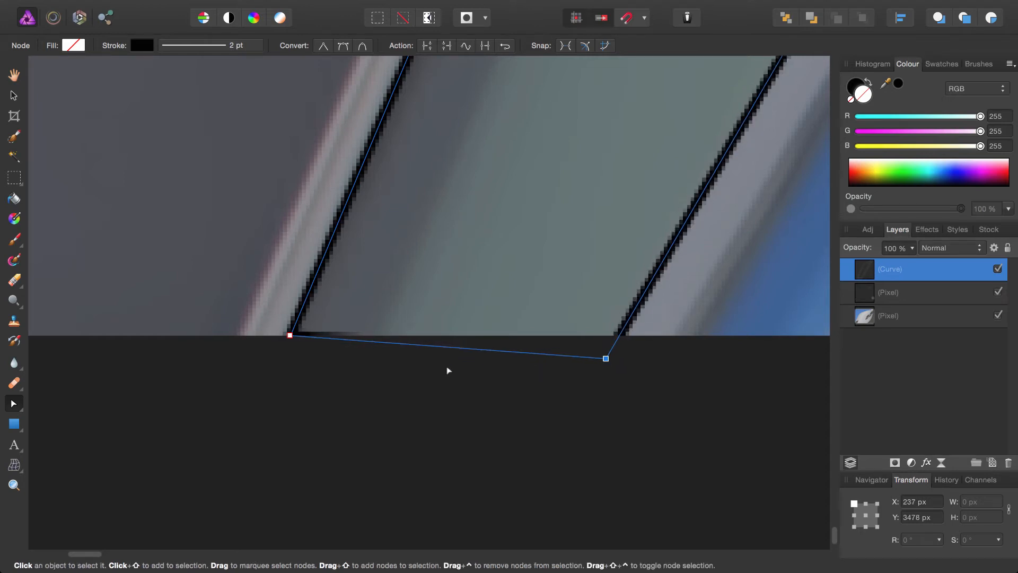
pyautogui.moveTo(290, 335); pyautogui.dragTo(279, 360)
# Step: Fill the closed pane outline with white (RGB 255, 255, 255)
pyautogui.scroll(5, 525, 334)
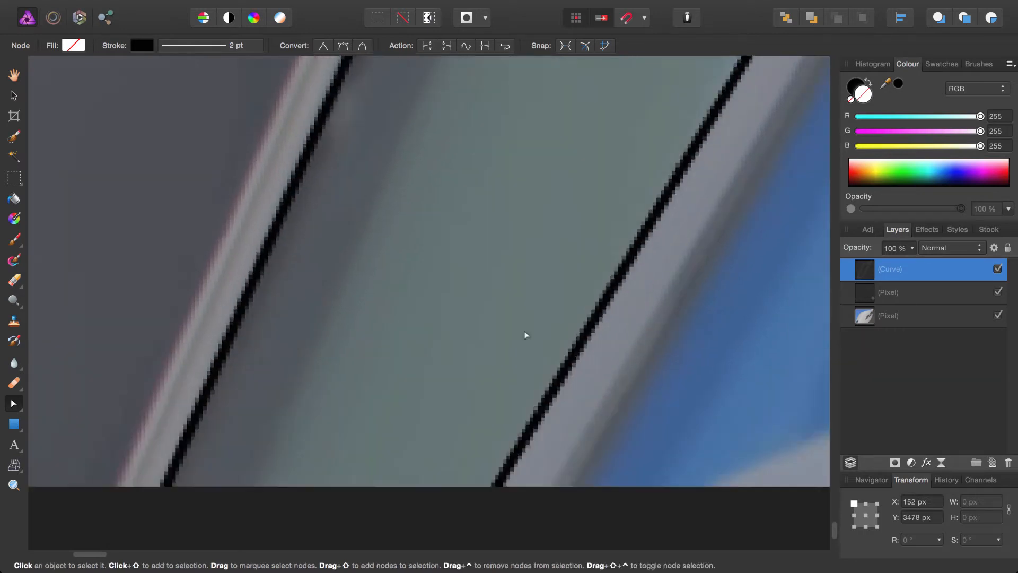
pyautogui.scroll(-4, 545, 245)
pyautogui.scroll(8, 480, 345)
pyautogui.scroll(5, 589, 228)
pyautogui.hscroll(3, 589, 229)
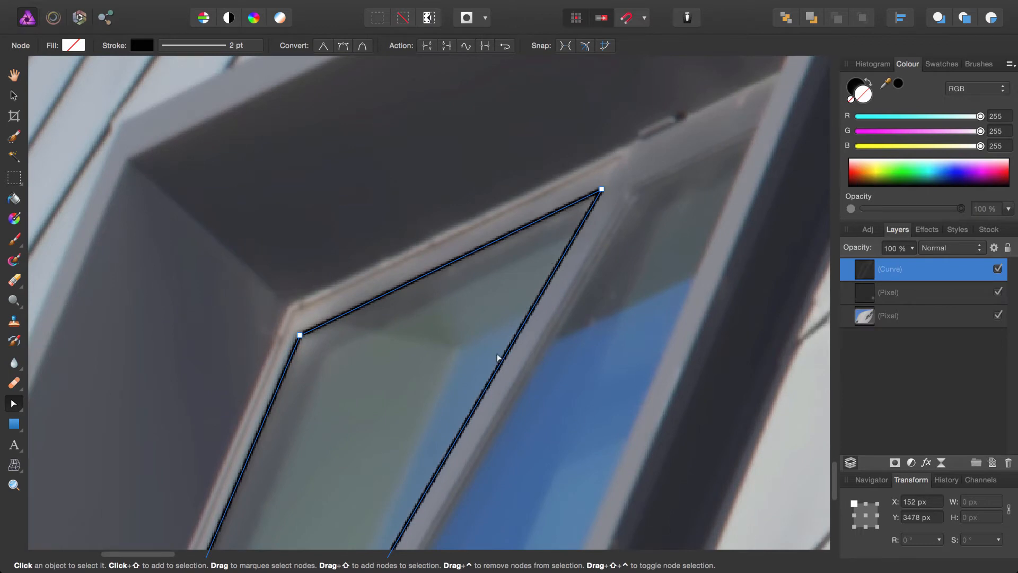
pyautogui.scroll(-5, 499, 358)
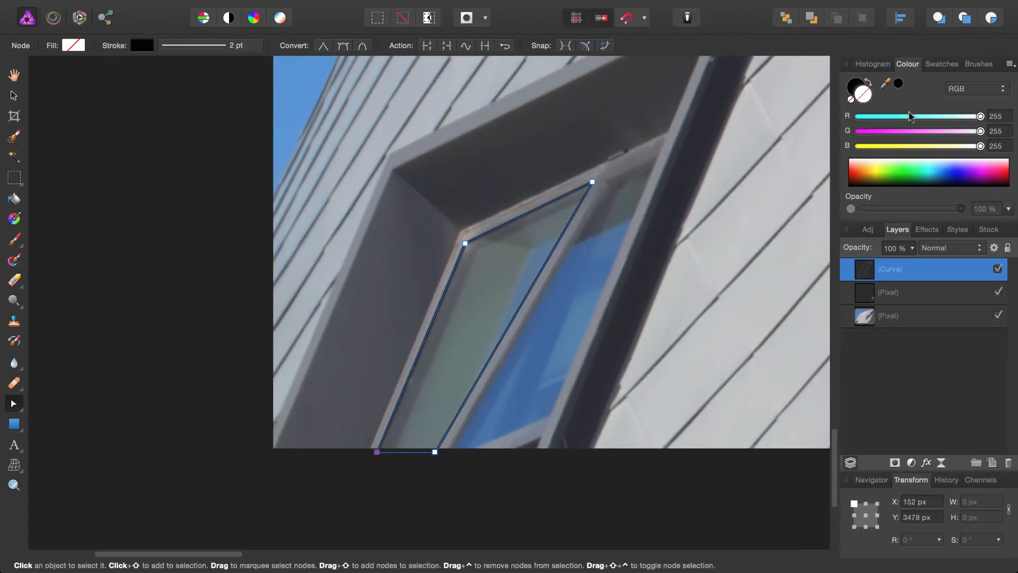
pyautogui.click(981, 117)
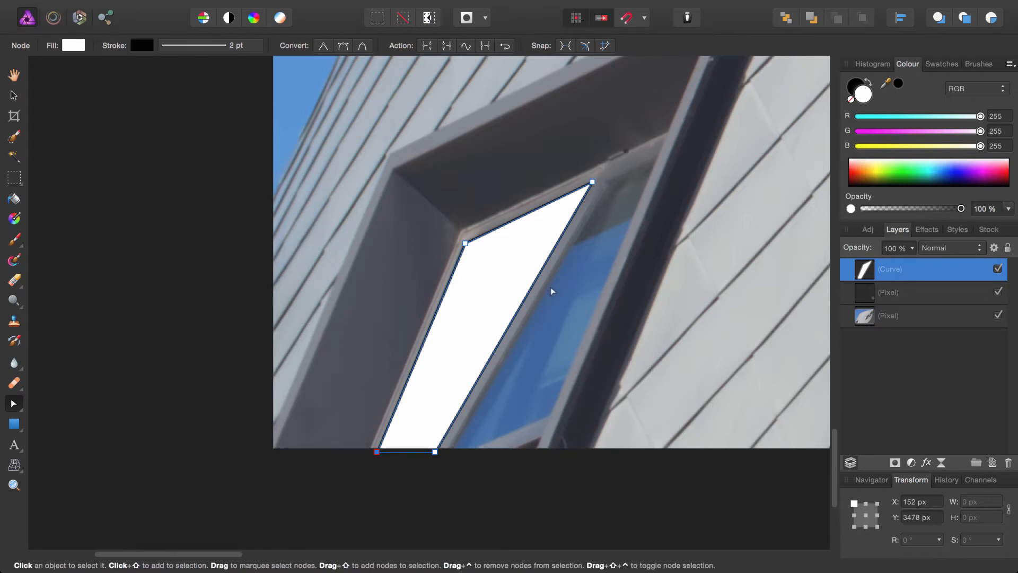
# Step: Add a live Gaussian Blur filter with a 1 px radius to the pane curve layer
pyautogui.press('h')
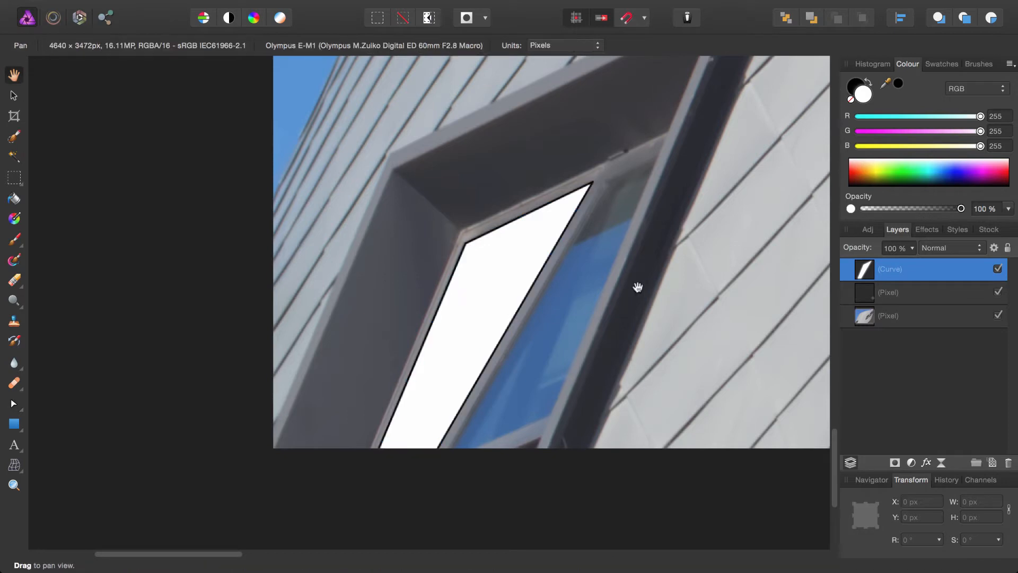
pyautogui.scroll(2, 547, 258)
pyautogui.moveTo(588, 200); pyautogui.dragTo(549, 240)
pyautogui.scroll(-2, 550, 239)
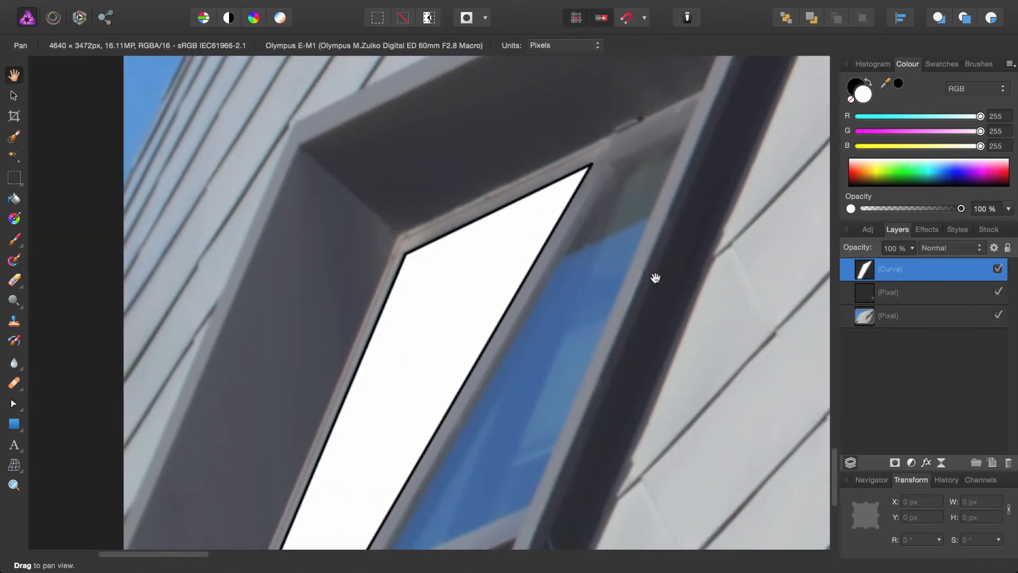
pyautogui.click(283, 7)
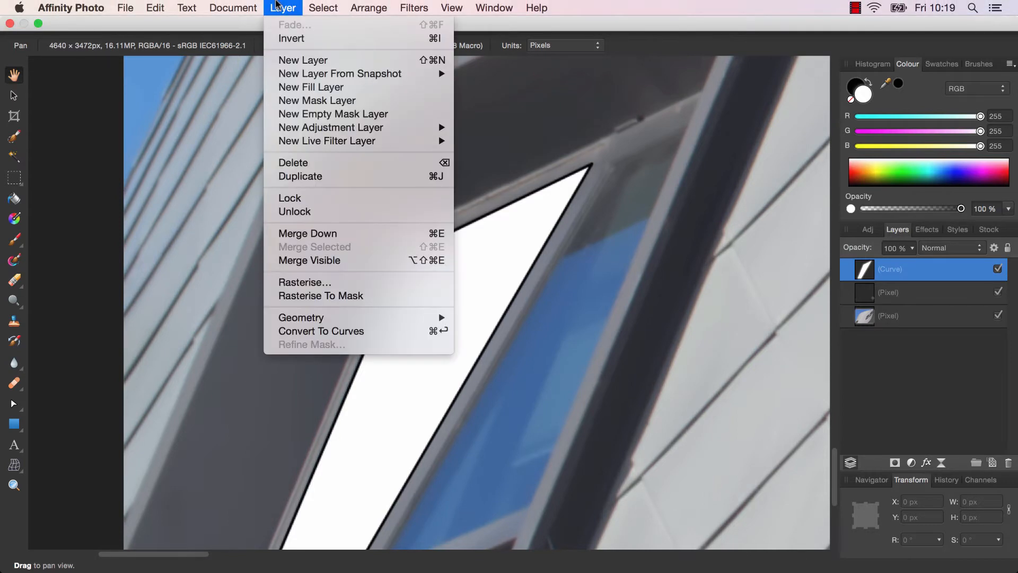
pyautogui.moveTo(370, 143)
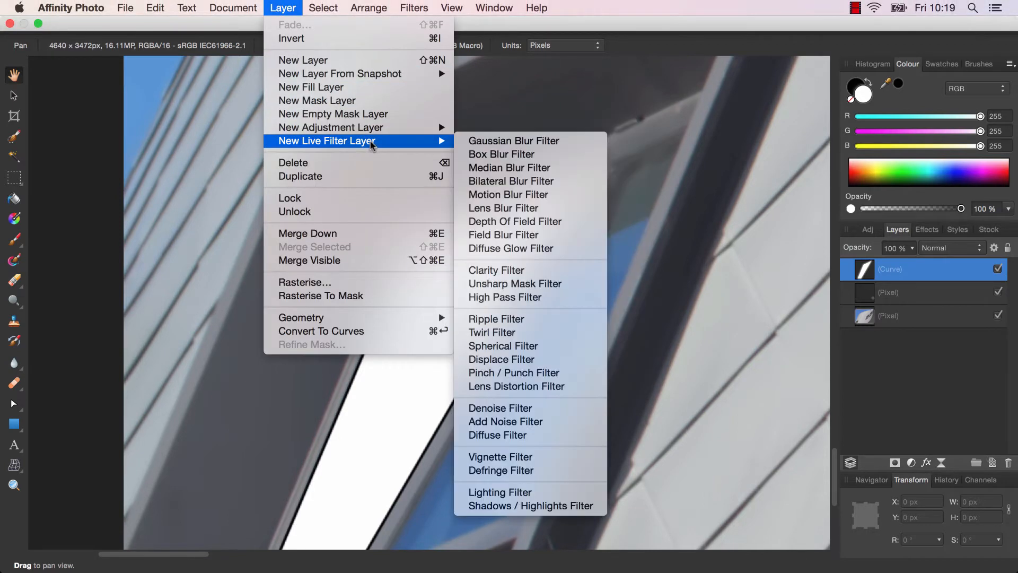
pyautogui.click(523, 142)
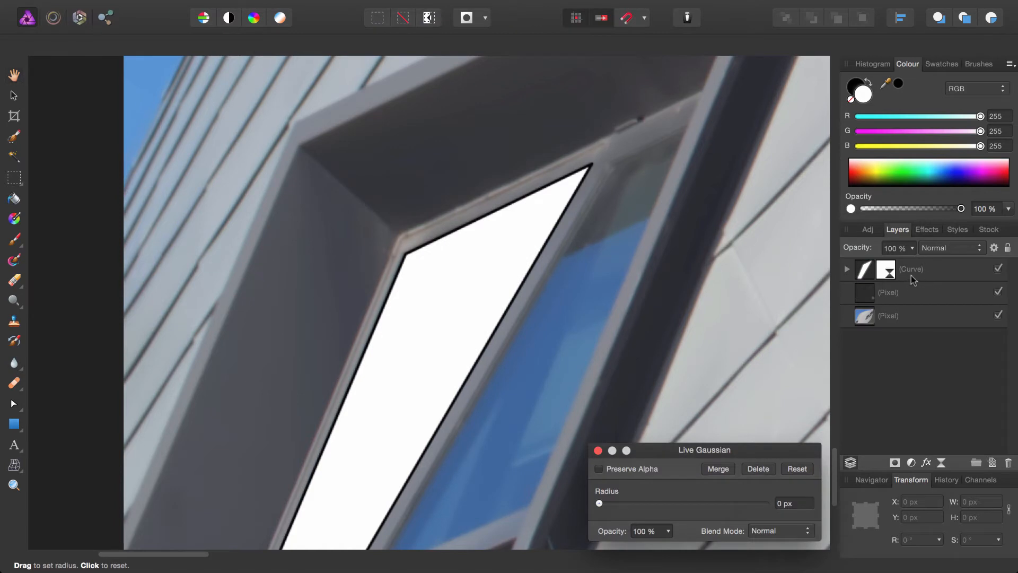
pyautogui.moveTo(785, 454); pyautogui.dragTo(824, 299)
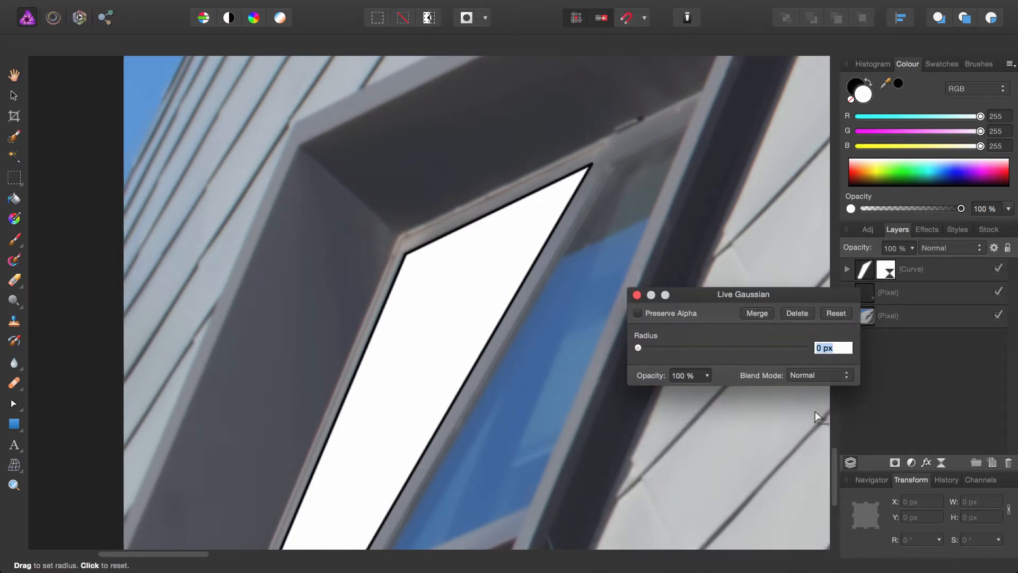
pyautogui.write('1')
pyautogui.press('Return')
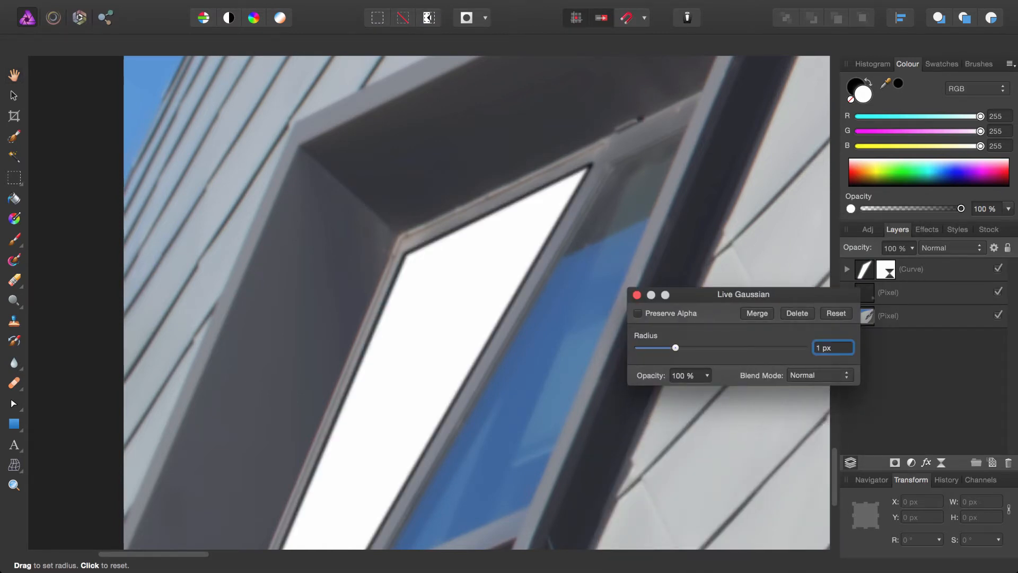
pyautogui.click(637, 295)
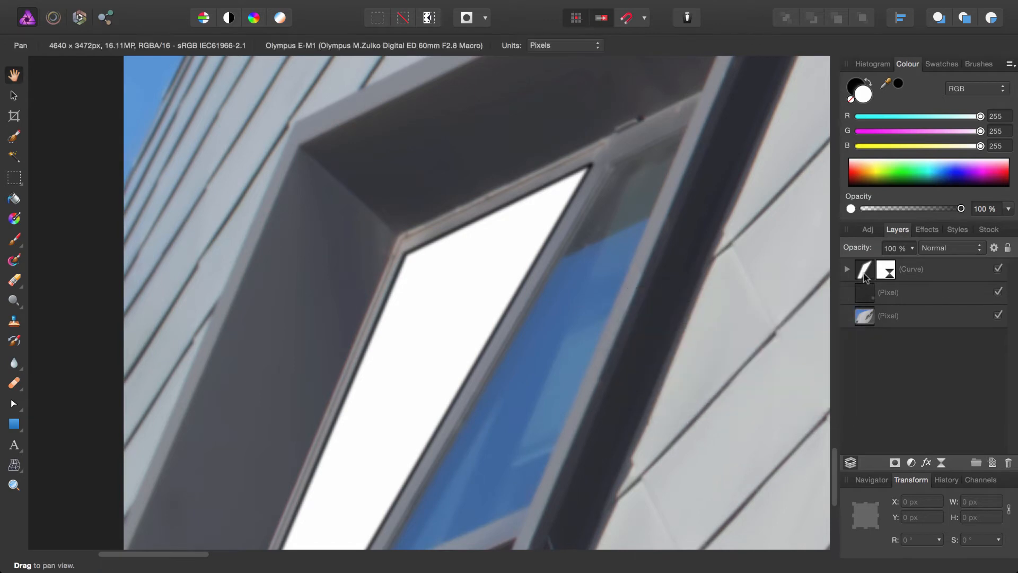
# Step: Set the blurred white pane curve layer's opacity to 75%
pyautogui.click(864, 276)
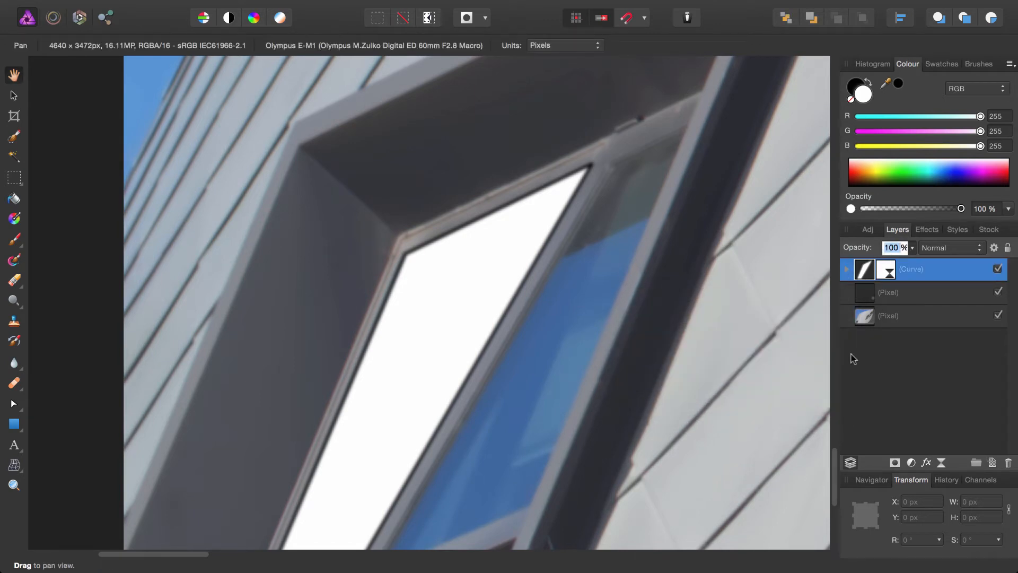
pyautogui.press('Return')
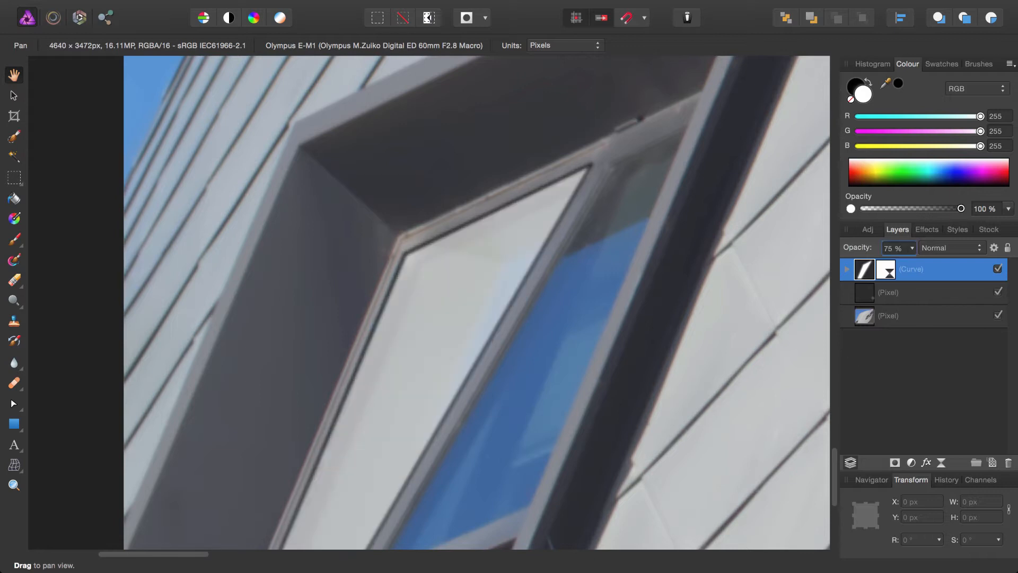
pyautogui.moveTo(525, 333); pyautogui.dragTo(440, 256)
pyautogui.scroll(-3, 507, 321)
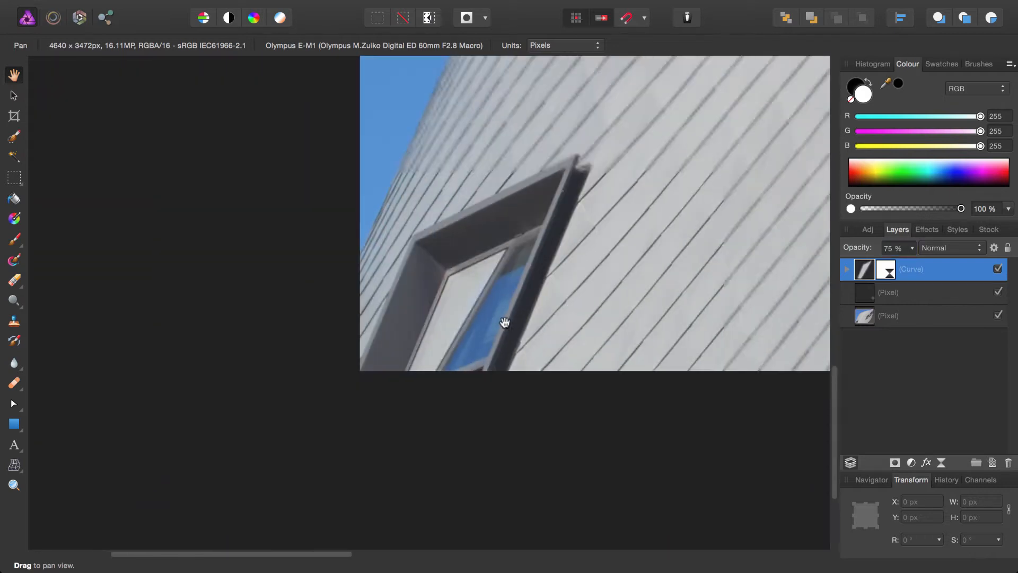
pyautogui.moveTo(566, 324); pyautogui.dragTo(459, 393)
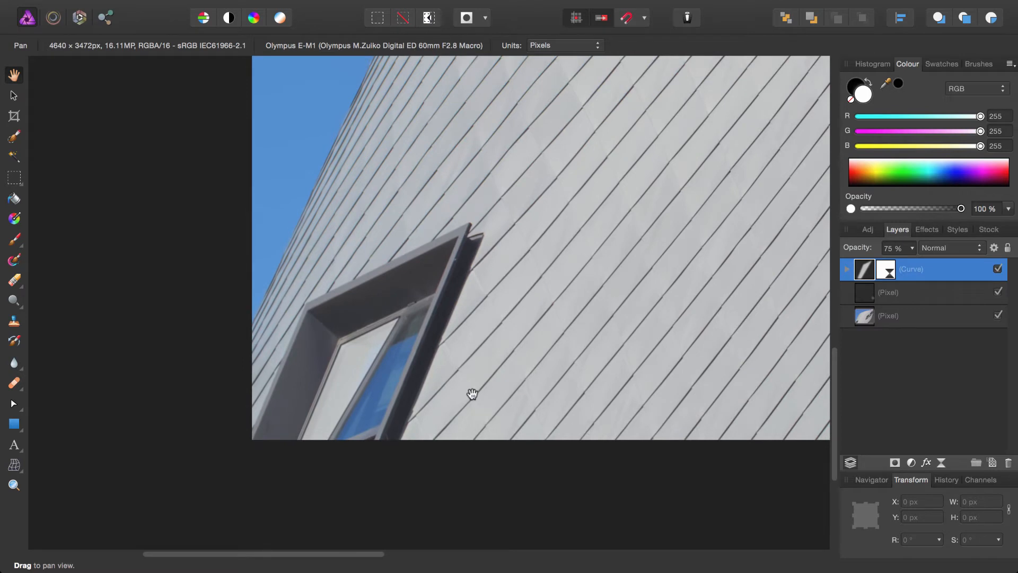
pyautogui.scroll(4, 473, 394)
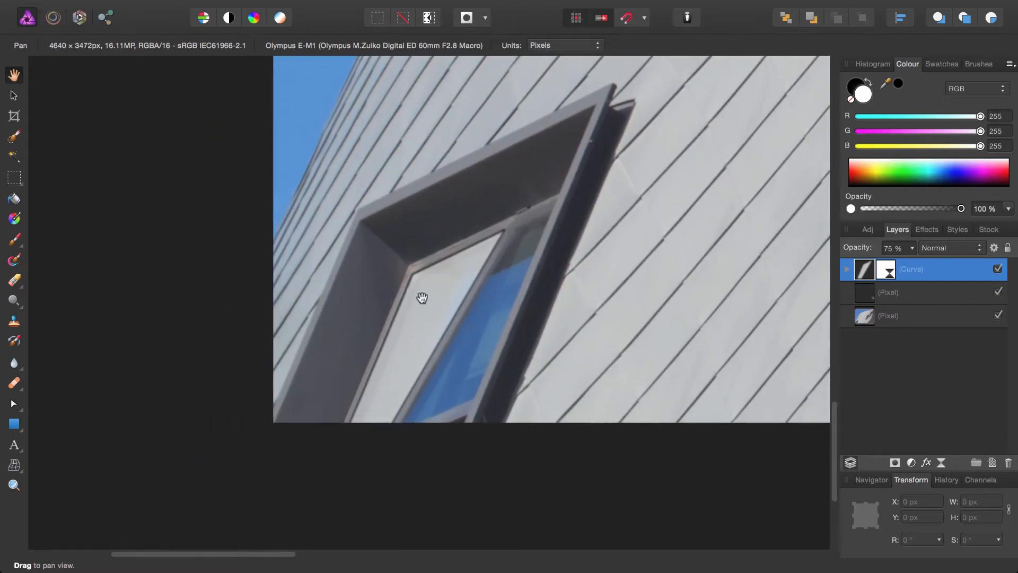
# Step: Examine the panes of the building's other windows and compare them with the lightened corner window pane
pyautogui.scroll(-6, 363, 307)
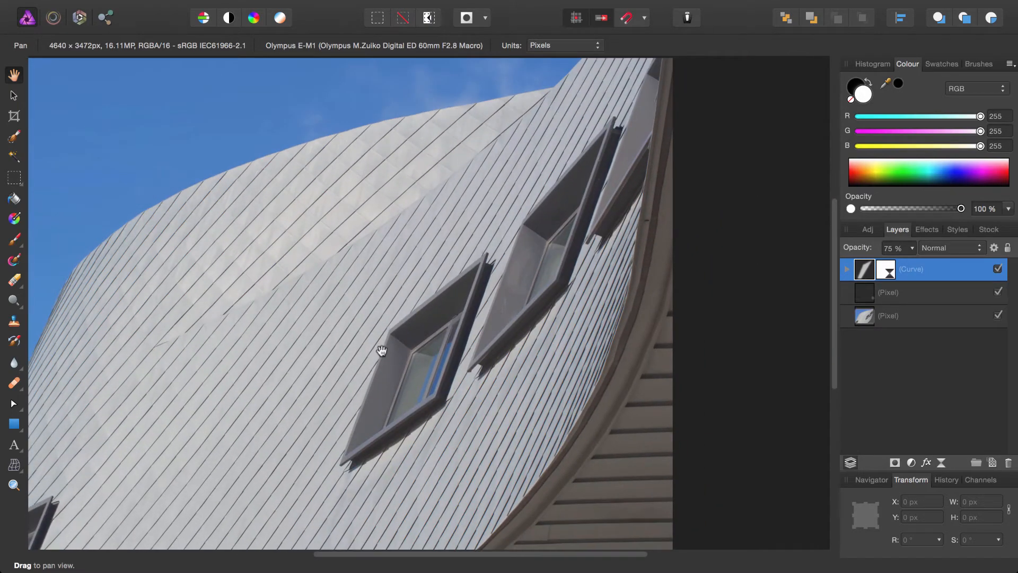
pyautogui.scroll(2, 524, 298)
pyautogui.scroll(2, 580, 263)
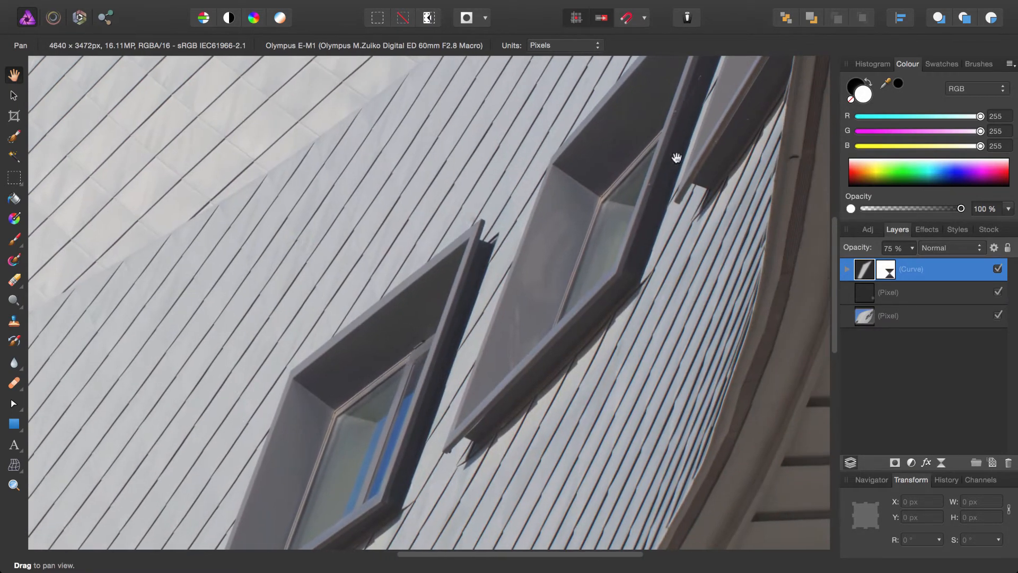
pyautogui.scroll(-2, 666, 177)
pyautogui.scroll(3, 546, 262)
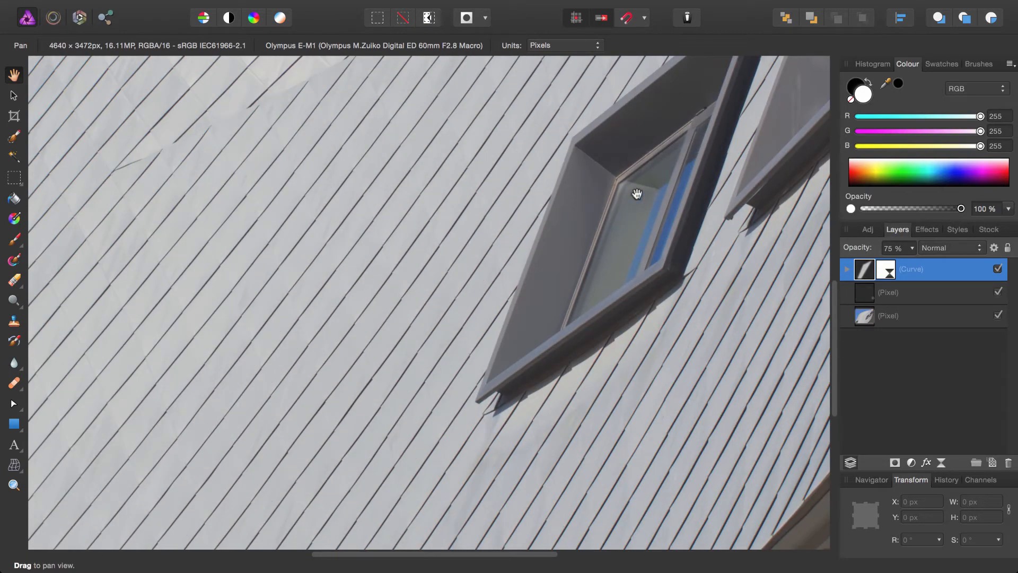
pyautogui.scroll(-4, 484, 303)
pyautogui.scroll(3, 452, 280)
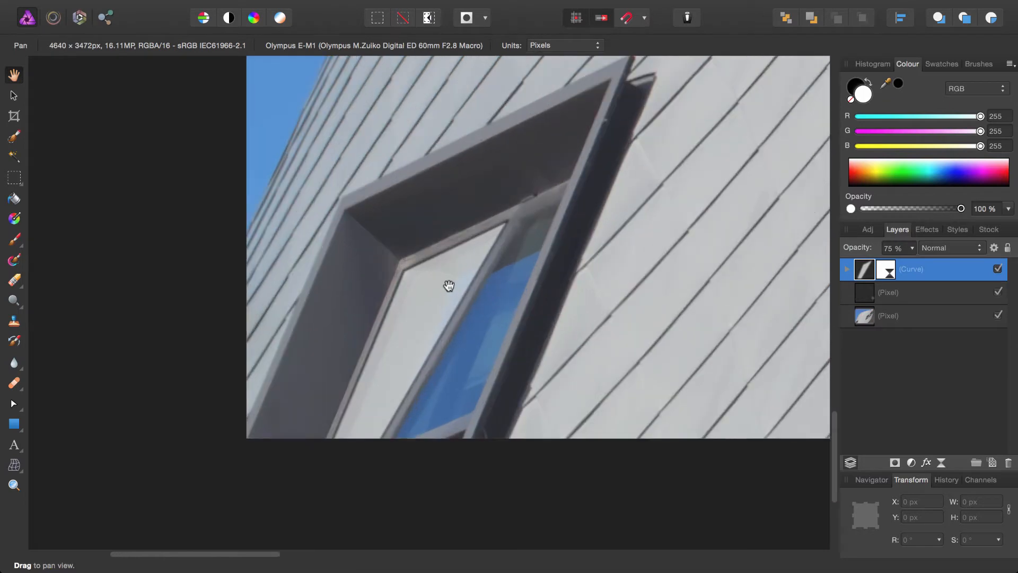
pyautogui.scroll(1, 448, 286)
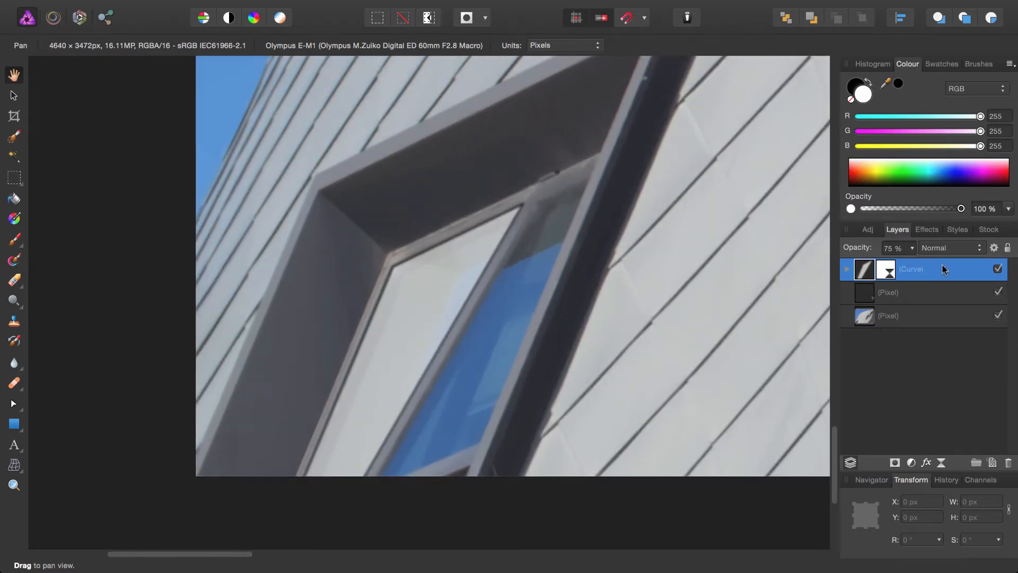
# Step: Duplicate the pane curve and move the copy over the neighbouring blue pane, to about X 305 px, Y 3047 px
pyautogui.press('super+j')
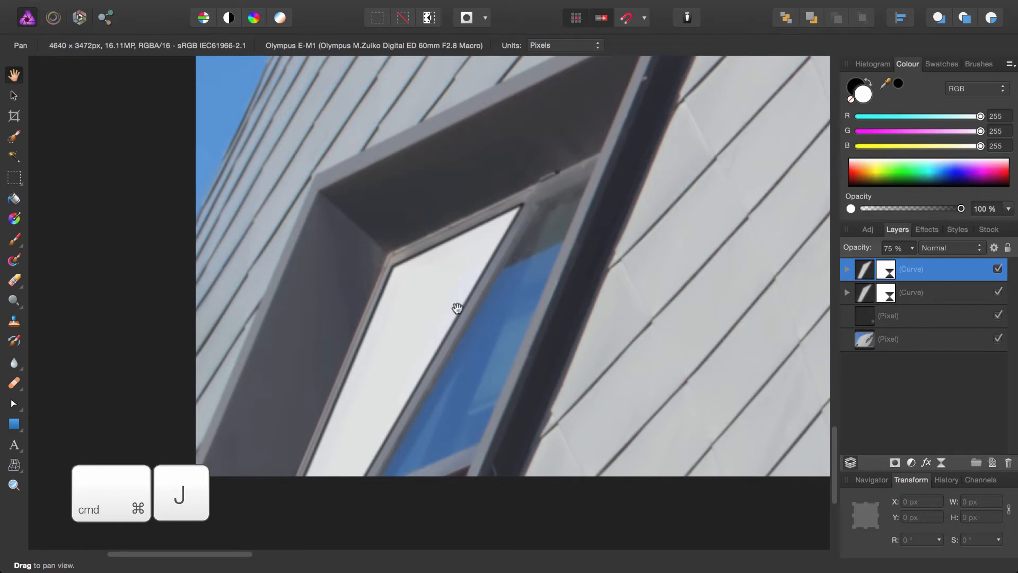
pyautogui.press('v')
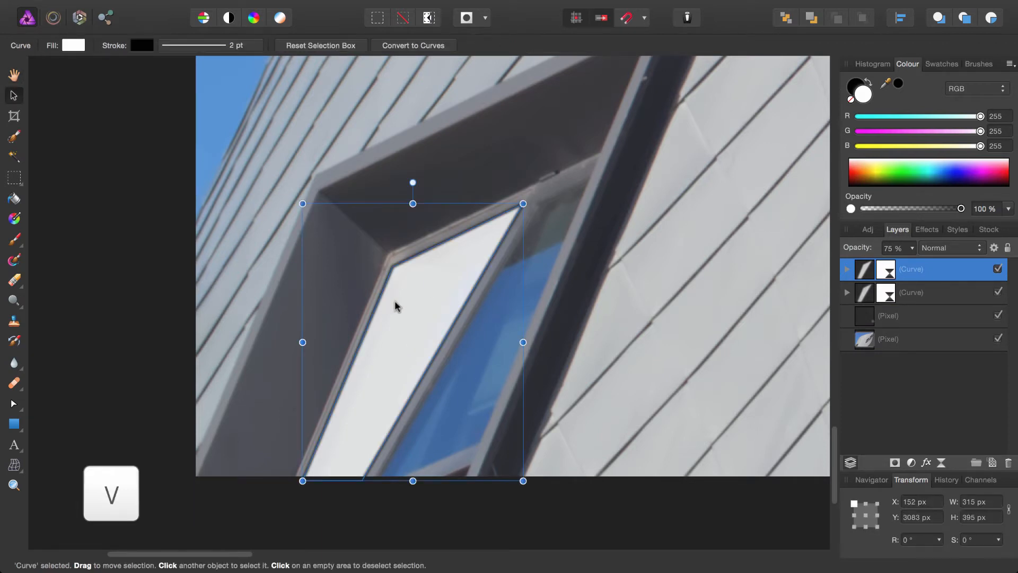
pyautogui.moveTo(395, 306); pyautogui.dragTo(515, 280)
pyautogui.scroll(-2, 477, 271)
pyautogui.hscroll(2, 477, 271)
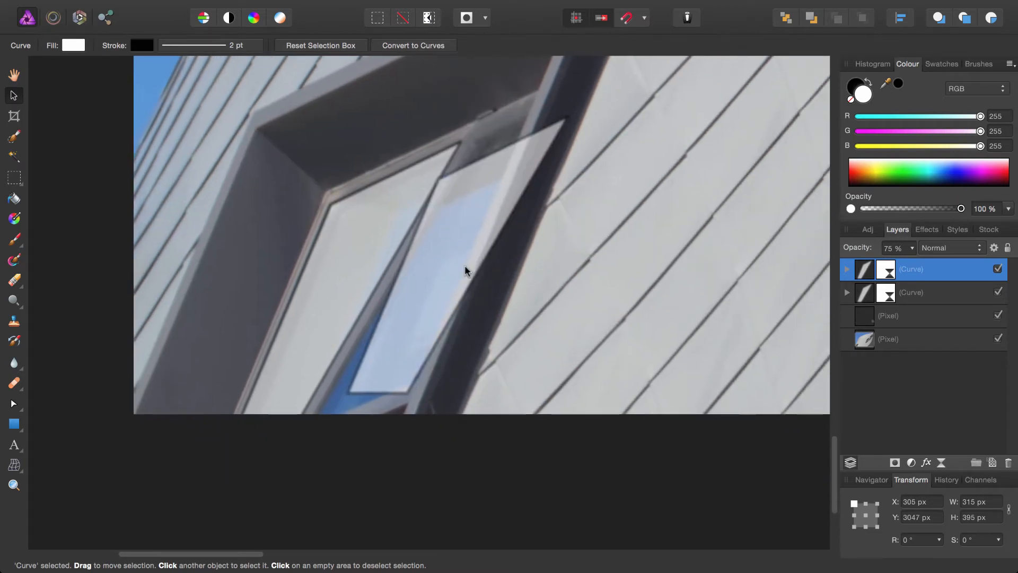
# Step: Fit the copy's two upper nodes to the blue pane's top corners, at about X 489, Y 3084 px and X 557, Y 3052 px
pyautogui.click(18, 404)
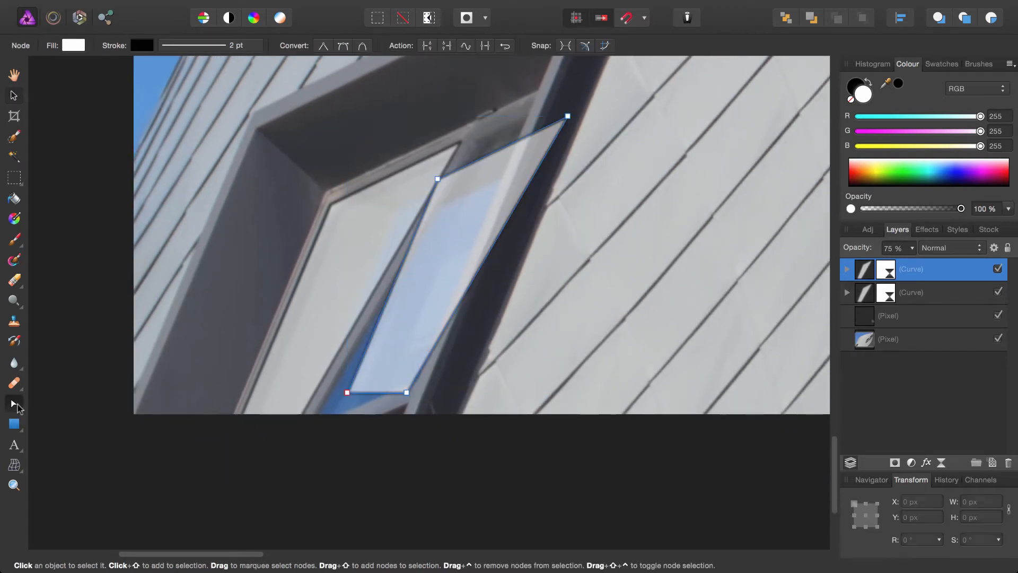
pyautogui.scroll(2, 512, 165)
pyautogui.hscroll(-2, 513, 165)
pyautogui.scroll(6, 507, 177)
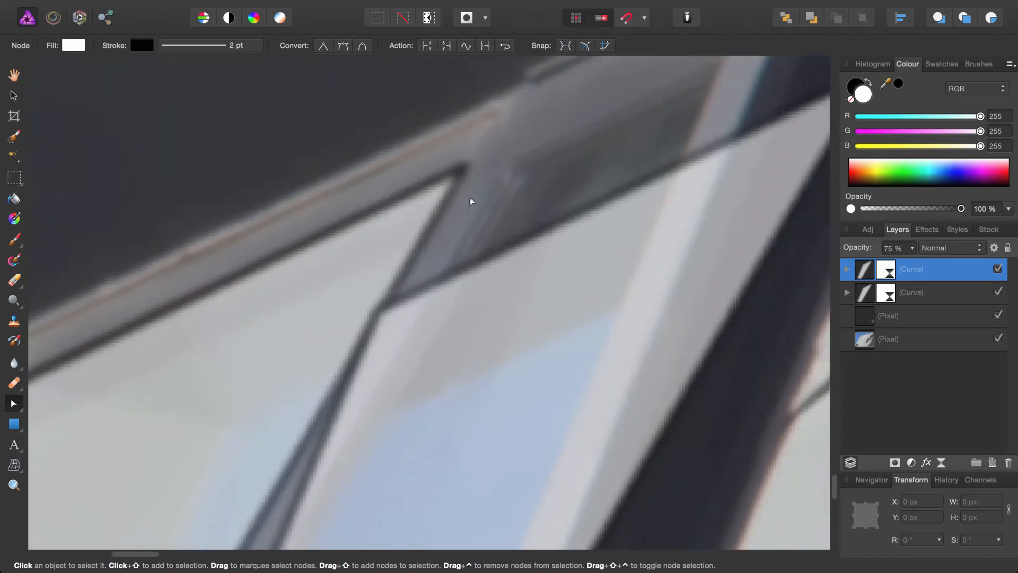
pyautogui.moveTo(353, 308); pyautogui.dragTo(490, 163)
pyautogui.scroll(3, 512, 168)
pyautogui.hscroll(4, 409, 327)
pyautogui.scroll(3, 409, 327)
pyautogui.scroll(-3, 437, 275)
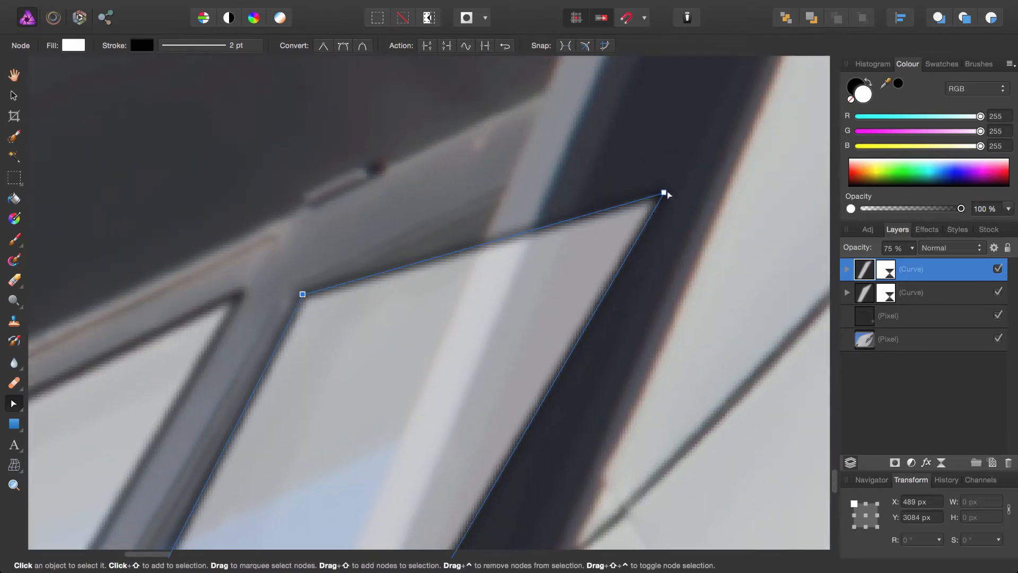
pyautogui.moveTo(654, 201); pyautogui.dragTo(498, 196)
pyautogui.scroll(2, 480, 228)
pyautogui.scroll(-1, 498, 275)
pyautogui.scroll(-2, 497, 274)
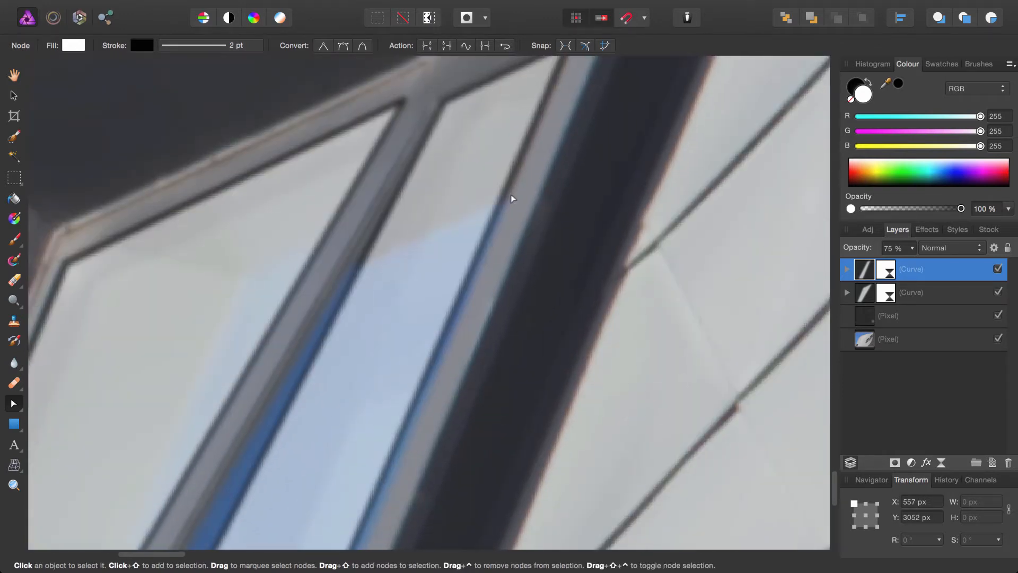
# Step: Move the copy's two bottom nodes just past the photo's lower border, to about Y 3475 px along the frame edges, and deselect the curve
pyautogui.scroll(-8, 511, 198)
pyautogui.scroll(2, 524, 131)
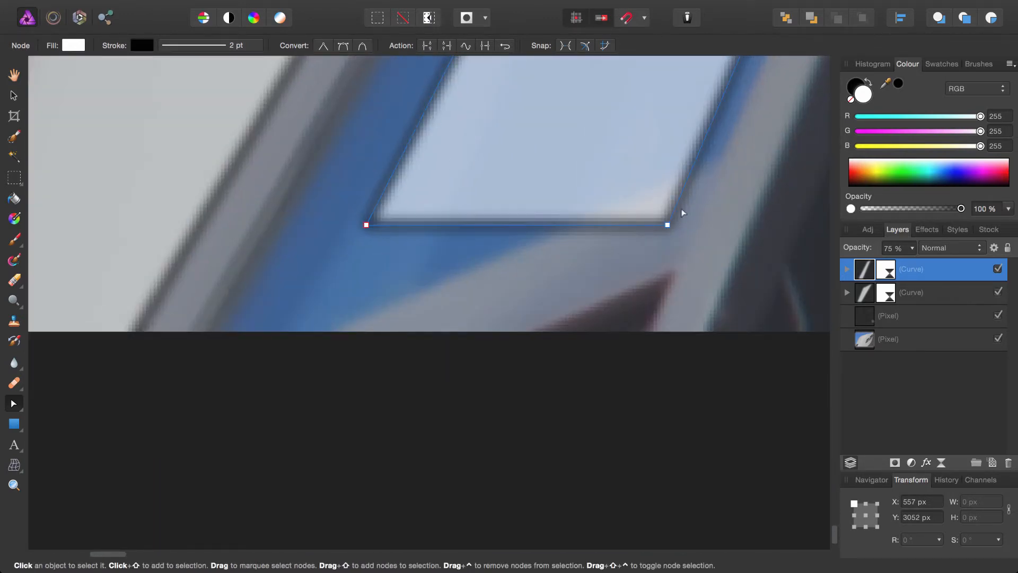
pyautogui.moveTo(666, 223); pyautogui.dragTo(650, 342)
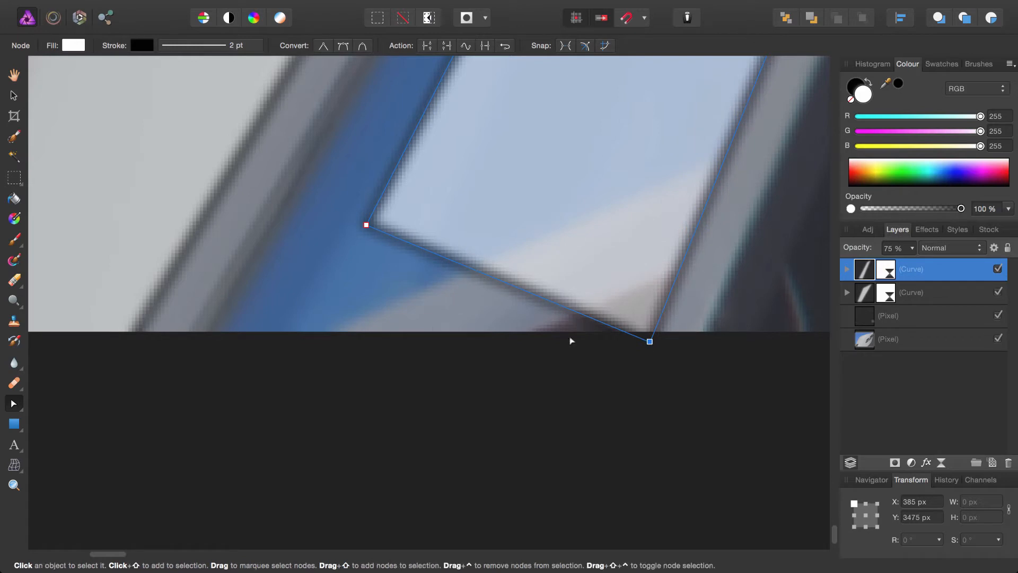
pyautogui.moveTo(365, 225); pyautogui.dragTo(189, 342)
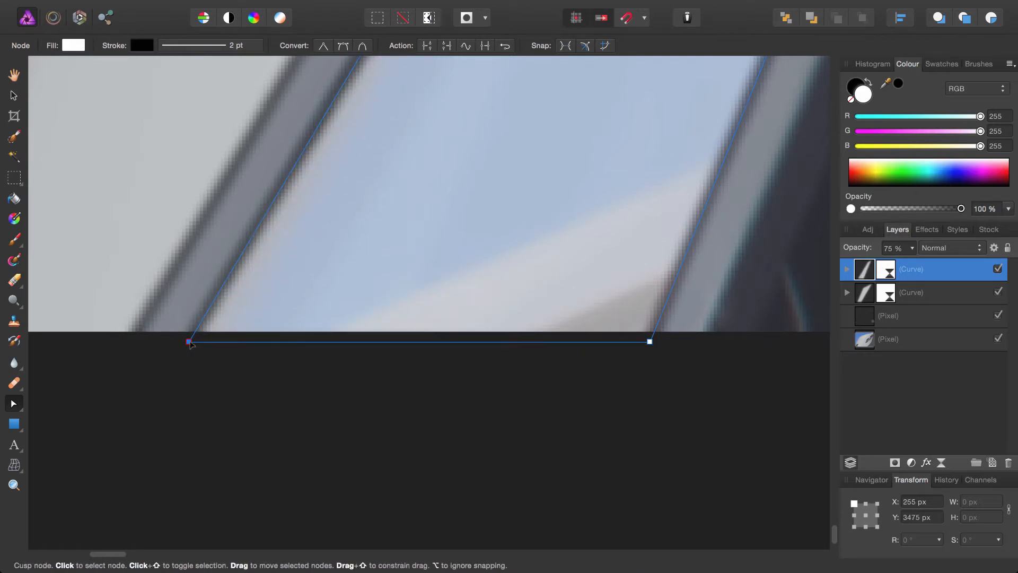
pyautogui.scroll(-3, 423, 230)
pyautogui.scroll(8, 450, 172)
pyautogui.scroll(-3, 543, 212)
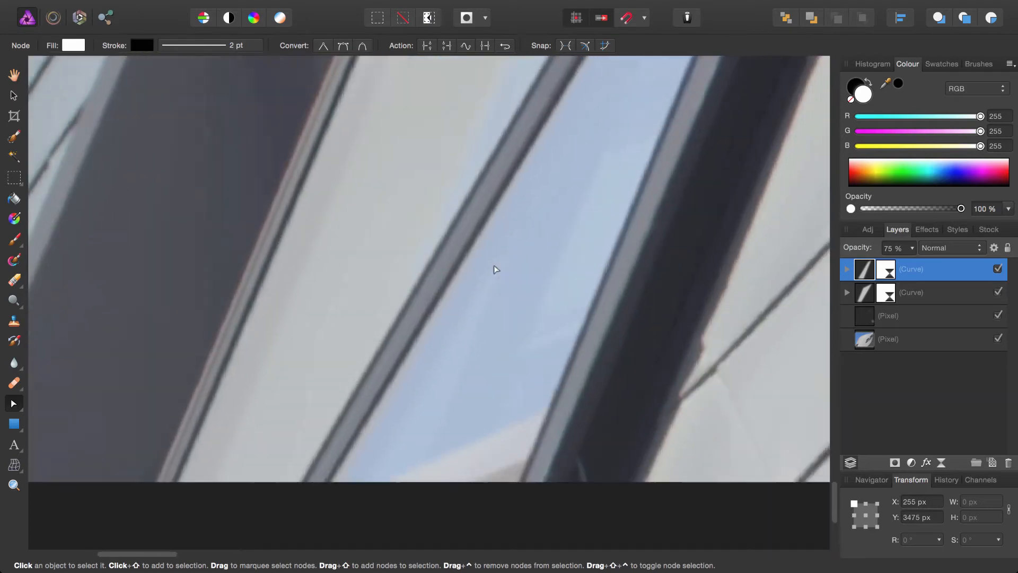
pyautogui.scroll(5, 525, 209)
pyautogui.press('super+0')
pyautogui.click(476, 356)
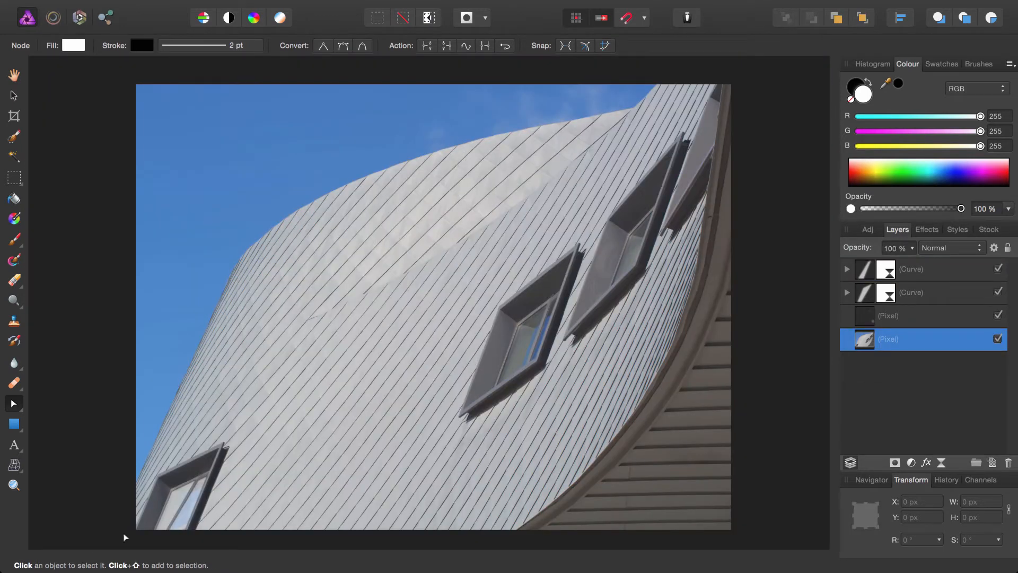
# Step: Duplicate the topmost curve and move the copy over the middle window's wide pane, to about X 2857 px, Y 1807 px
pyautogui.click(878, 269)
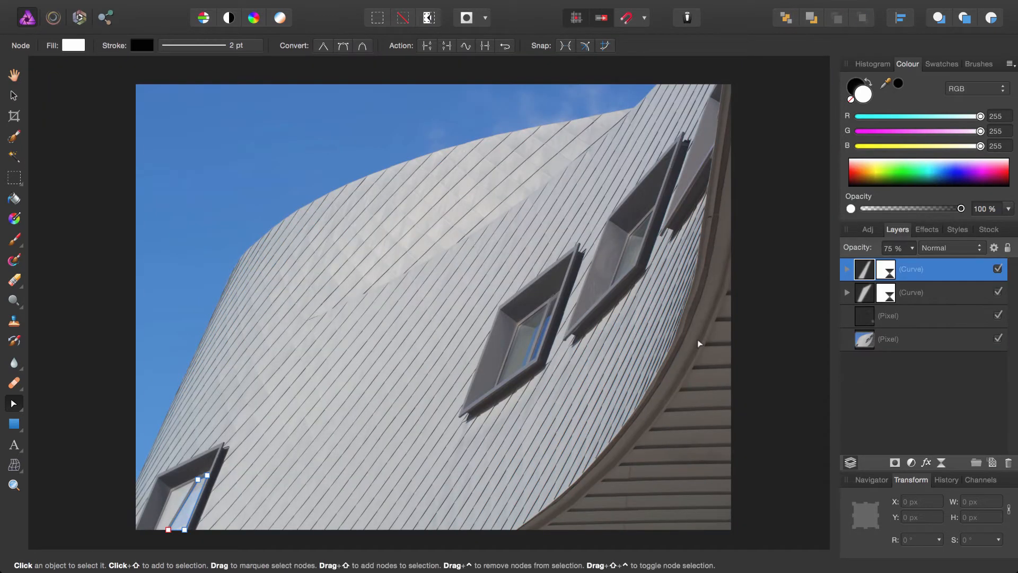
pyautogui.press('super+j')
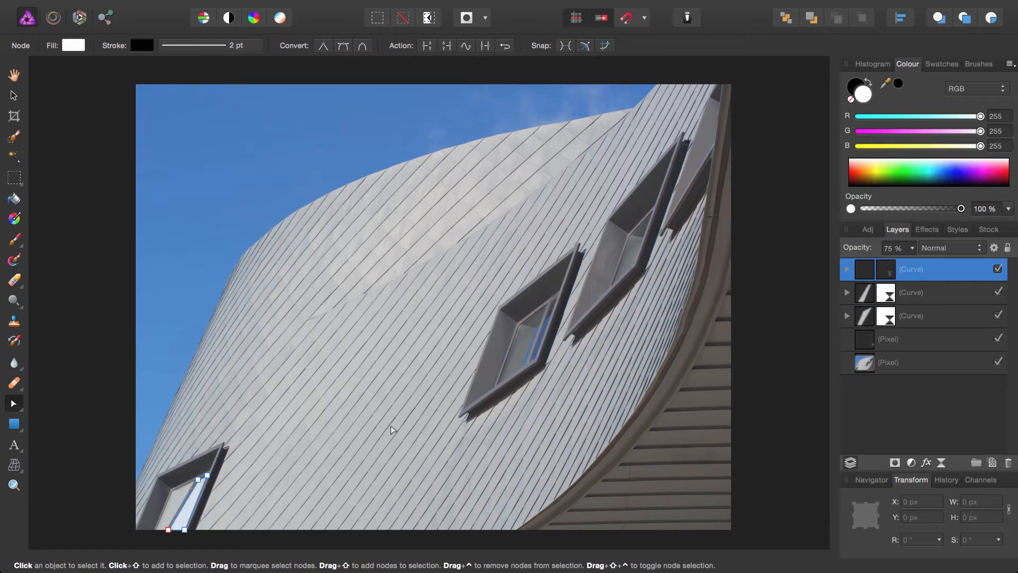
pyautogui.press('v')
pyautogui.moveTo(200, 503); pyautogui.dragTo(537, 333)
pyautogui.scroll(10, 537, 332)
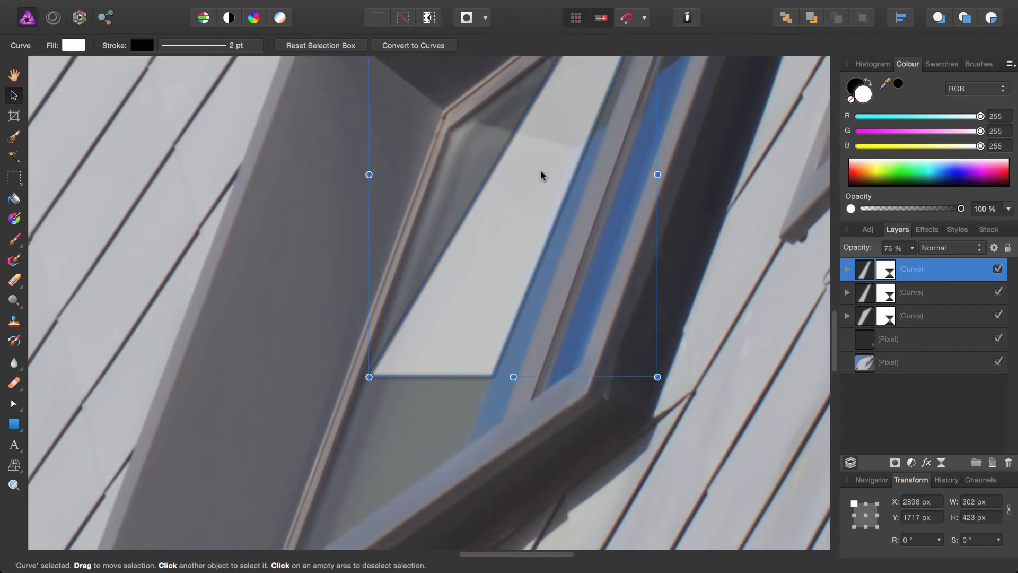
pyautogui.moveTo(540, 173); pyautogui.dragTo(502, 262)
pyautogui.scroll(-2, 415, 430)
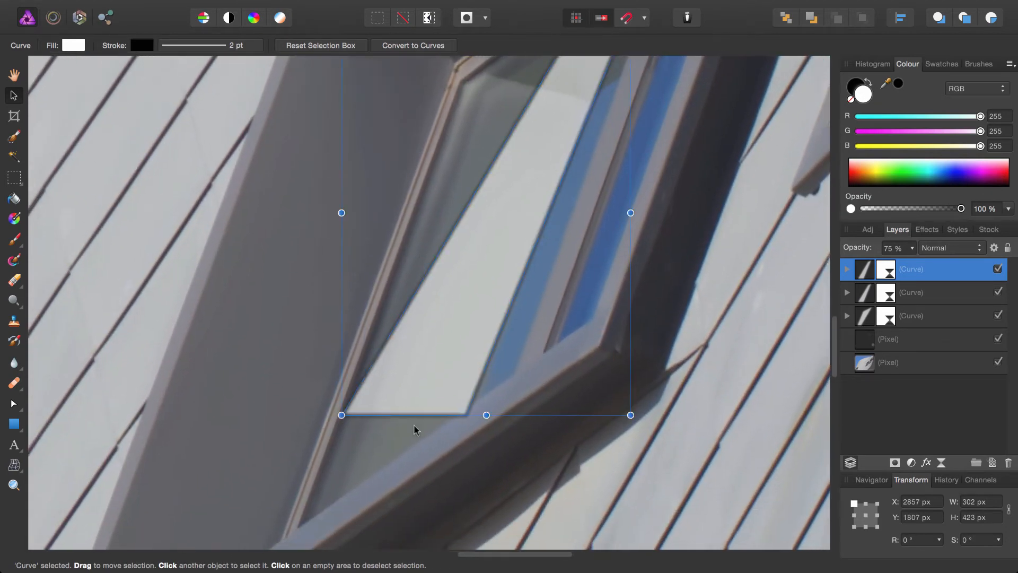
# Step: Fit the new copy's two upper nodes to the top corners of the middle window's wide pane with the Node tool
pyautogui.click(11, 407)
pyautogui.scroll(6, 395, 344)
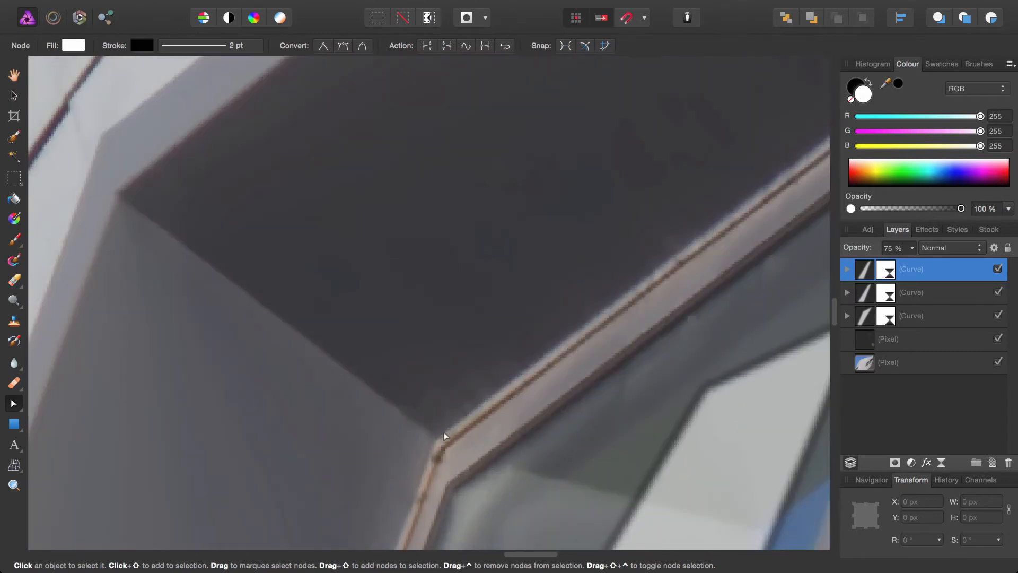
pyautogui.scroll(-5, 444, 435)
pyautogui.hscroll(5, 445, 436)
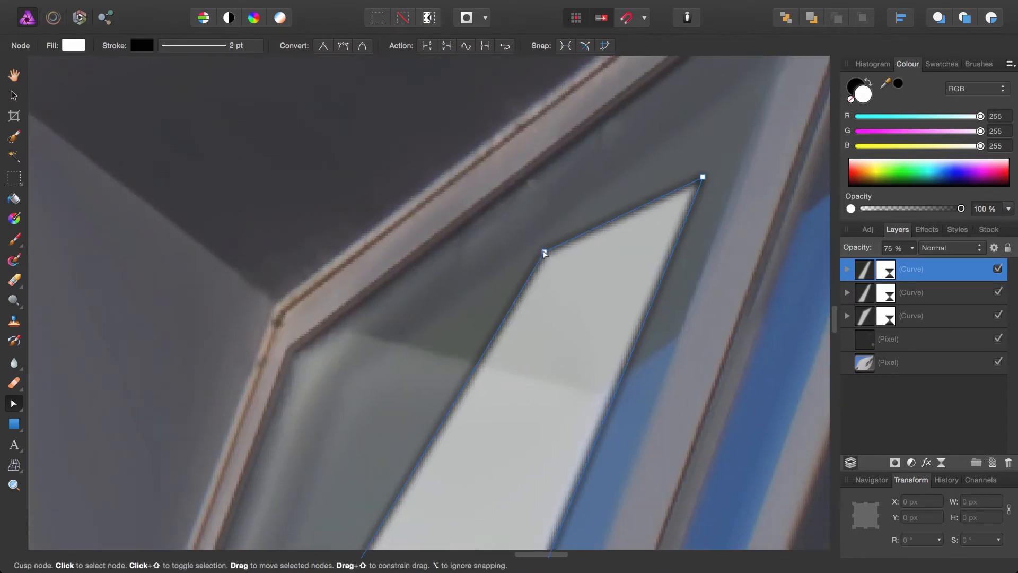
pyautogui.moveTo(544, 252); pyautogui.dragTo(290, 350)
pyautogui.scroll(-3, 429, 429)
pyautogui.moveTo(427, 428); pyautogui.dragTo(520, 239)
pyautogui.scroll(4, 514, 248)
# Step: Fit the curve's two bottom nodes to the wide pane's lower corners, with the left one at about X 2813 px, Y 2348 px
pyautogui.scroll(-6, 504, 313)
pyautogui.scroll(3, 486, 386)
pyautogui.scroll(-6, 424, 398)
pyautogui.scroll(3, 483, 287)
pyautogui.moveTo(380, 393); pyautogui.dragTo(470, 327)
pyautogui.scroll(-5, 634, 253)
pyautogui.hscroll(-6, 634, 252)
pyautogui.moveTo(343, 172); pyautogui.dragTo(227, 506)
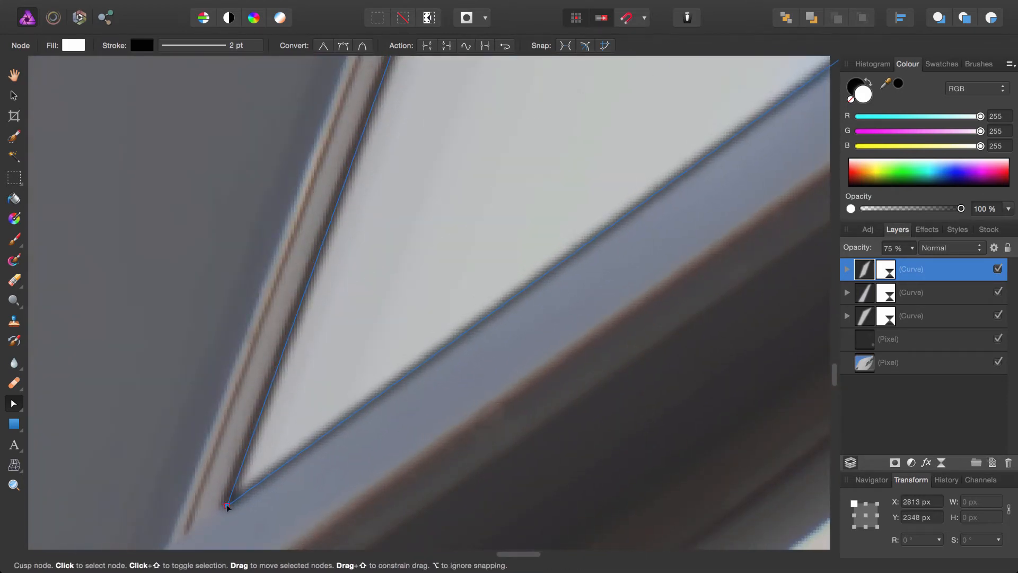
pyautogui.scroll(-5, 334, 479)
pyautogui.moveTo(334, 479); pyautogui.dragTo(505, 355)
# Step: Duplicate the wide pane curve and move the copy over the middle window's narrow pane, to about X 3024 px, Y 1570 px
pyautogui.press('super+j')
pyautogui.press('v')
pyautogui.moveTo(443, 282); pyautogui.dragTo(587, 186)
pyautogui.moveTo(587, 186); pyautogui.dragTo(511, 259)
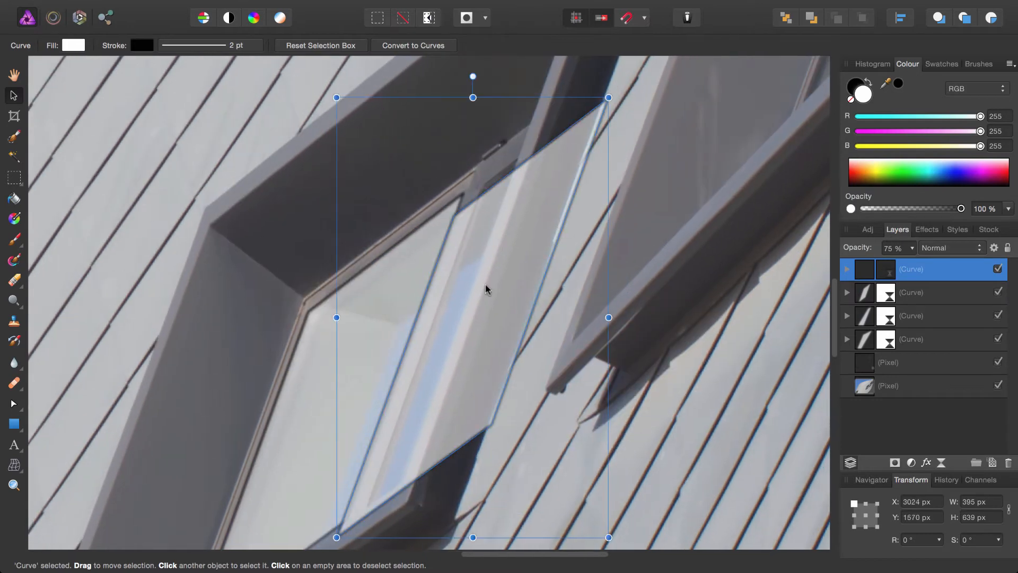
# Step: Pull the copy's four corner nodes roughly onto the narrow pane's corners with the Node tool
pyautogui.click(14, 404)
pyautogui.moveTo(452, 214); pyautogui.dragTo(486, 190)
pyautogui.moveTo(608, 97); pyautogui.dragTo(509, 170)
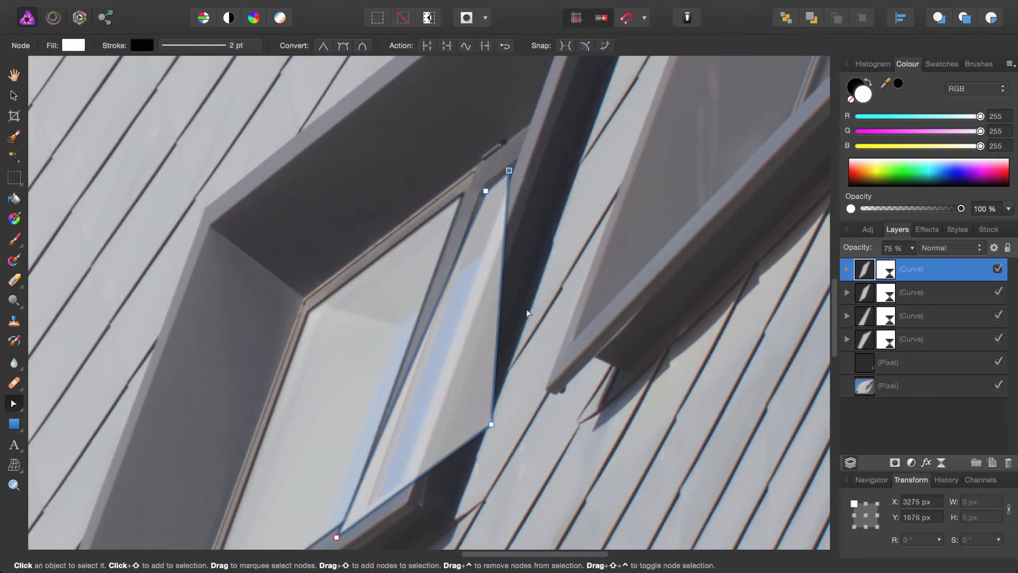
pyautogui.moveTo(491, 424); pyautogui.dragTo(437, 455)
pyautogui.moveTo(336, 536); pyautogui.dragTo(395, 423)
# Step: Refine the narrow pane curve's corner nodes against the frame, giving an outline of about 214 × 498 px
pyautogui.scroll(8, 356, 514)
pyautogui.moveTo(806, 98); pyautogui.dragTo(498, 362)
pyautogui.scroll(1, 497, 363)
pyautogui.scroll(-5, 501, 371)
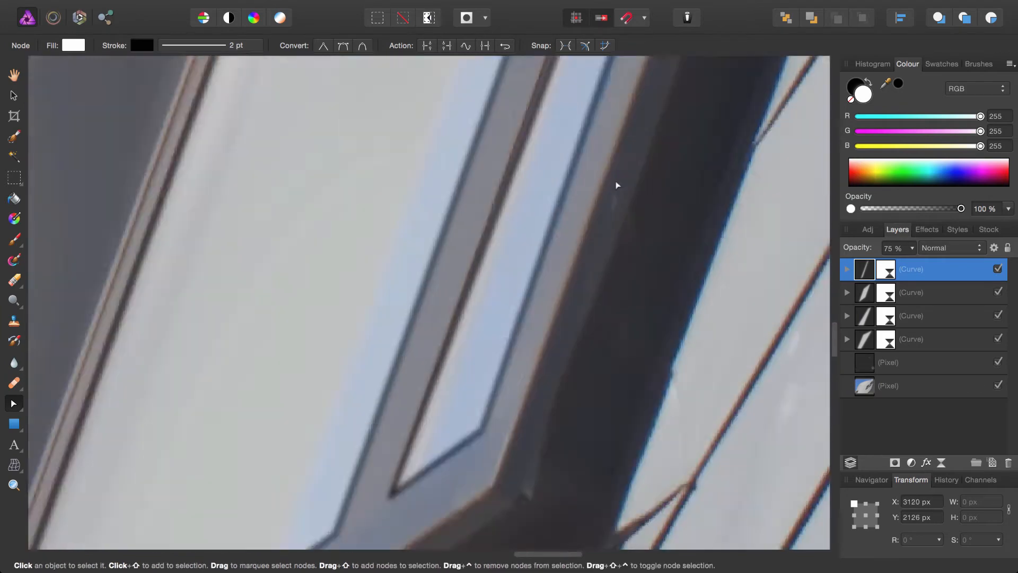
pyautogui.scroll(6, 667, 157)
pyautogui.scroll(-3, 667, 157)
pyautogui.moveTo(575, 190); pyautogui.dragTo(514, 239)
pyautogui.moveTo(432, 338); pyautogui.dragTo(475, 284)
pyautogui.scroll(-5, 527, 383)
pyautogui.moveTo(526, 384); pyautogui.dragTo(477, 129)
pyautogui.scroll(-4, 477, 130)
# Step: Duplicate the narrow pane curve and move the copy over the next window's pane, to about X 3788 px, Y 1004 px
pyautogui.press('v')
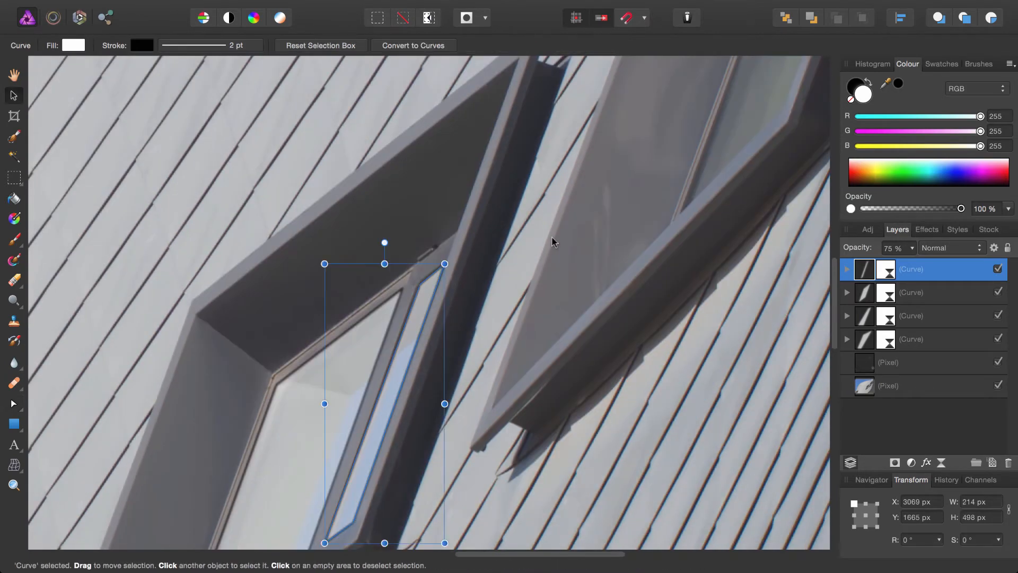
pyautogui.press('super+j')
pyautogui.moveTo(552, 240); pyautogui.dragTo(463, 266)
pyautogui.scroll(-4, 460, 270)
pyautogui.scroll(8, 401, 311)
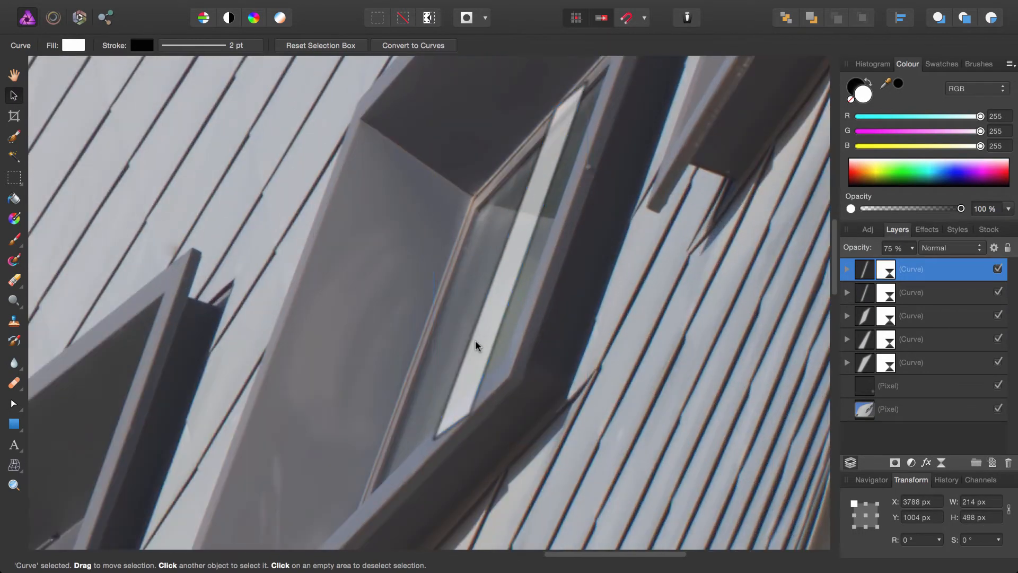
# Step: Pull the copied curve's corner nodes outward with the Node tool to cover the right window's pane, aligning its upper corners to the frame
pyautogui.press('a')
pyautogui.moveTo(436, 312); pyautogui.dragTo(400, 401)
pyautogui.scroll(6, 392, 411)
pyautogui.moveTo(475, 314); pyautogui.dragTo(428, 281)
pyautogui.scroll(-3, 533, 241)
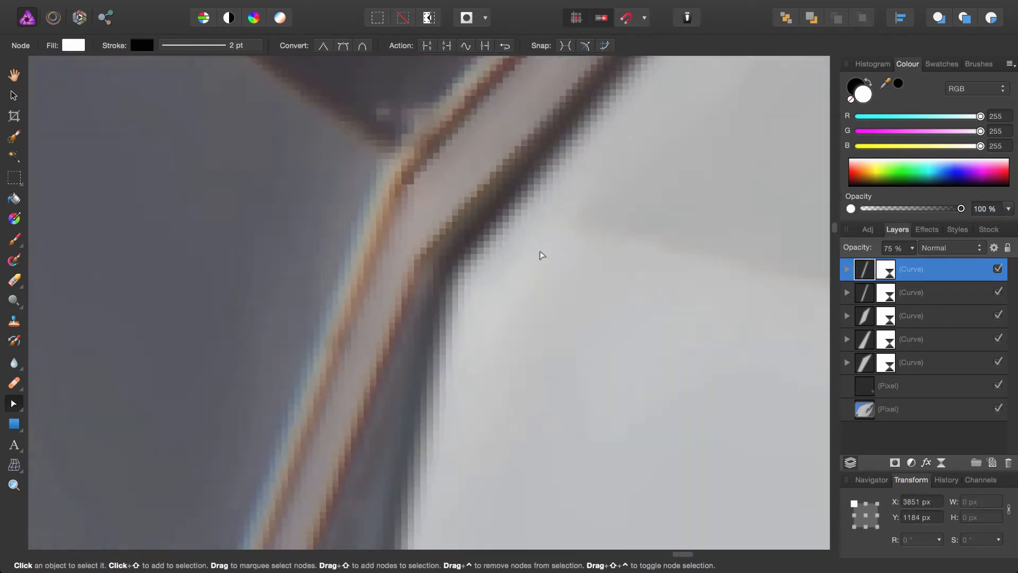
pyautogui.scroll(6, 540, 254)
pyautogui.moveTo(553, 152); pyautogui.dragTo(644, 102)
# Step: Refine the curve's lower-left corner node against the pane's frame, at about X 3705 px, Y 1572 px
pyautogui.scroll(-5, 657, 199)
pyautogui.moveTo(403, 352)
pyautogui.mouseDown()
pyautogui.moveTo(454, 199)
pyautogui.moveTo(506, 210)
pyautogui.moveTo(404, 341)
pyautogui.mouseUp()
pyautogui.scroll(-3, 486, 350)
pyautogui.scroll(-3, 396, 317)
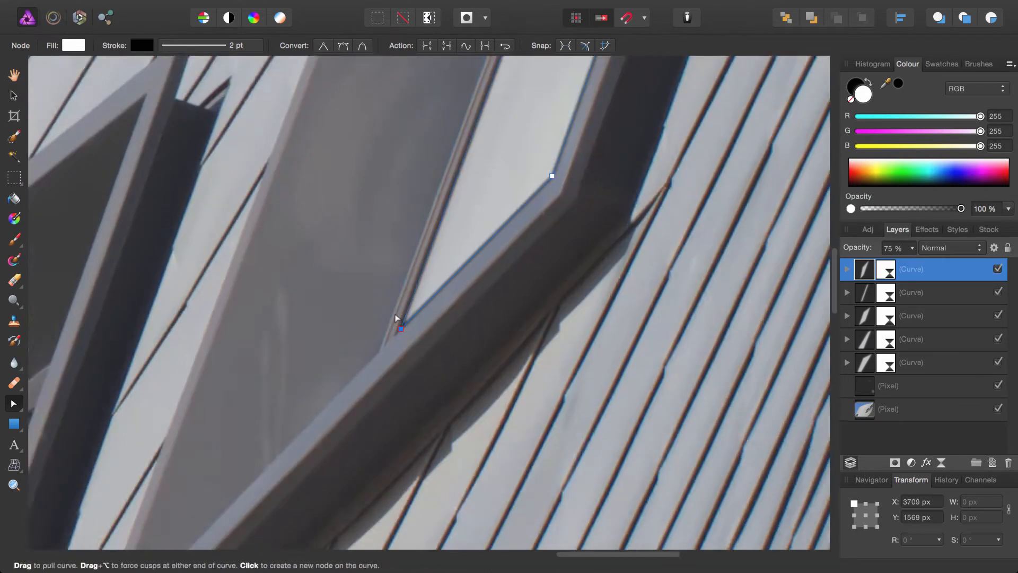
pyautogui.scroll(6, 440, 404)
pyautogui.press('h')
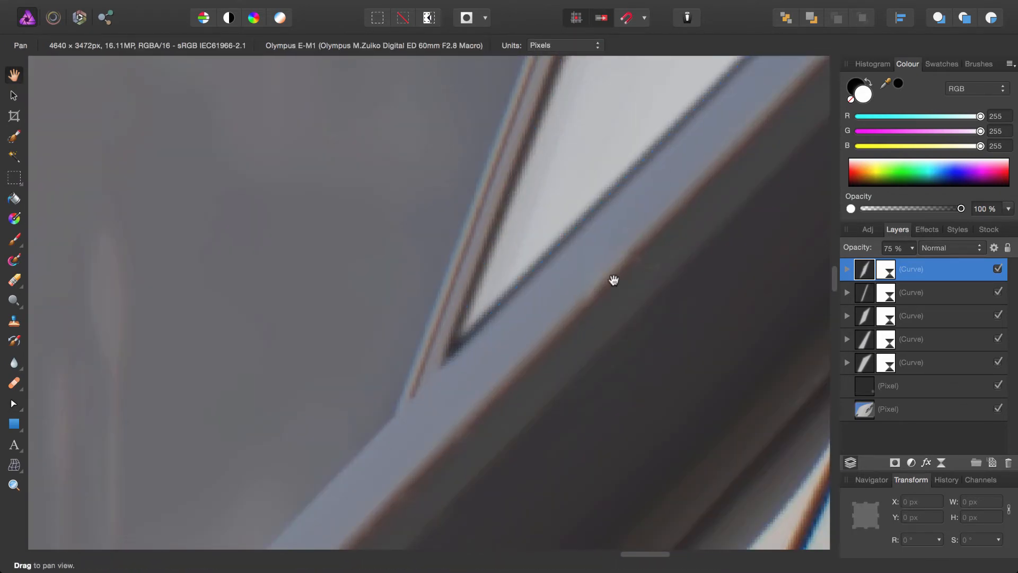
pyautogui.scroll(-6, 614, 277)
pyautogui.scroll(-2, 445, 381)
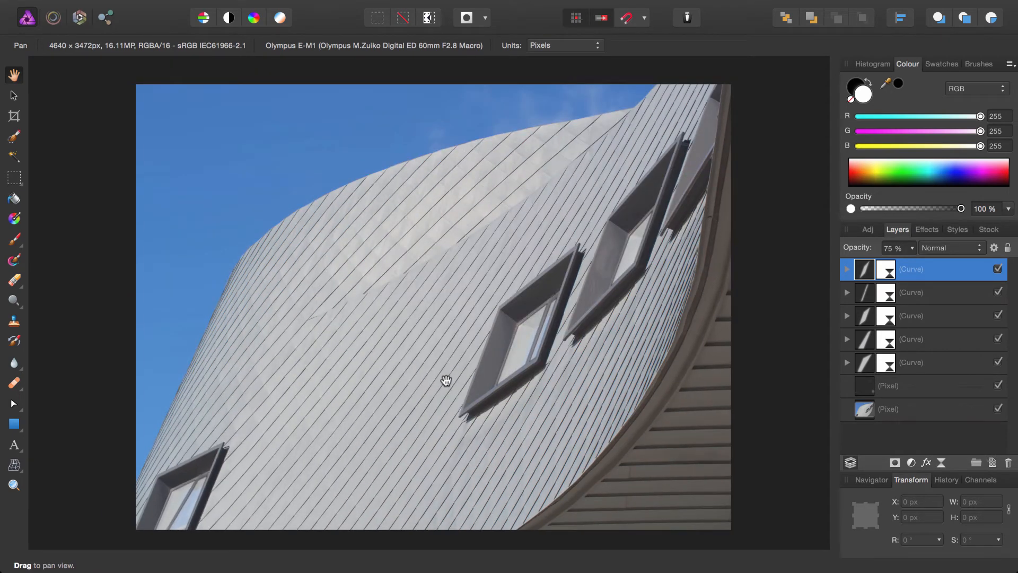
# Step: Activate the Pen tool for the window in the photo's lower-left corner and set the stroke width to 3.5 pt
pyautogui.moveTo(162, 515); pyautogui.dragTo(663, 177)
pyautogui.scroll(4, 663, 177)
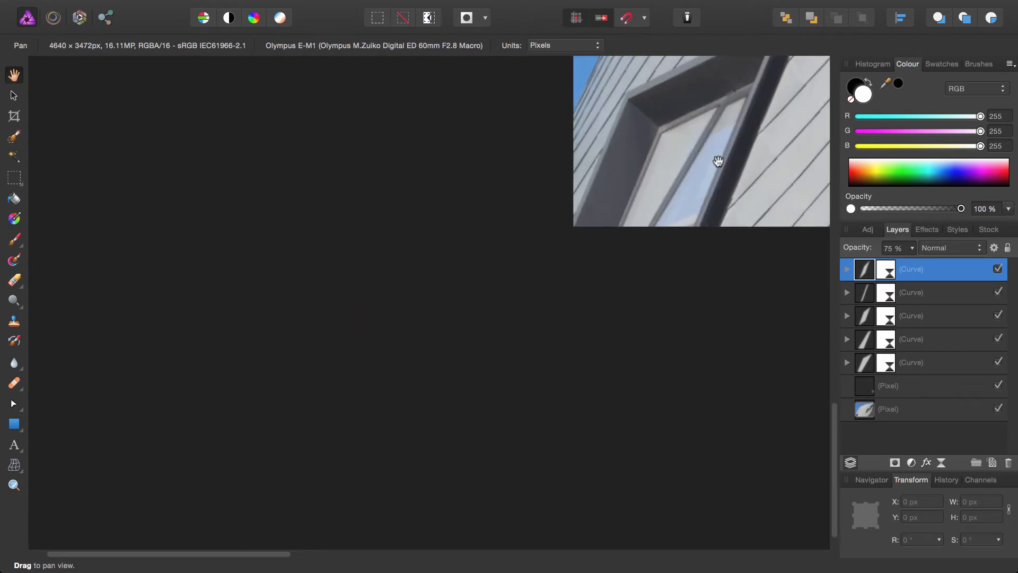
pyautogui.moveTo(717, 161); pyautogui.dragTo(500, 295)
pyautogui.scroll(3, 500, 295)
pyautogui.moveTo(581, 205); pyautogui.dragTo(537, 288)
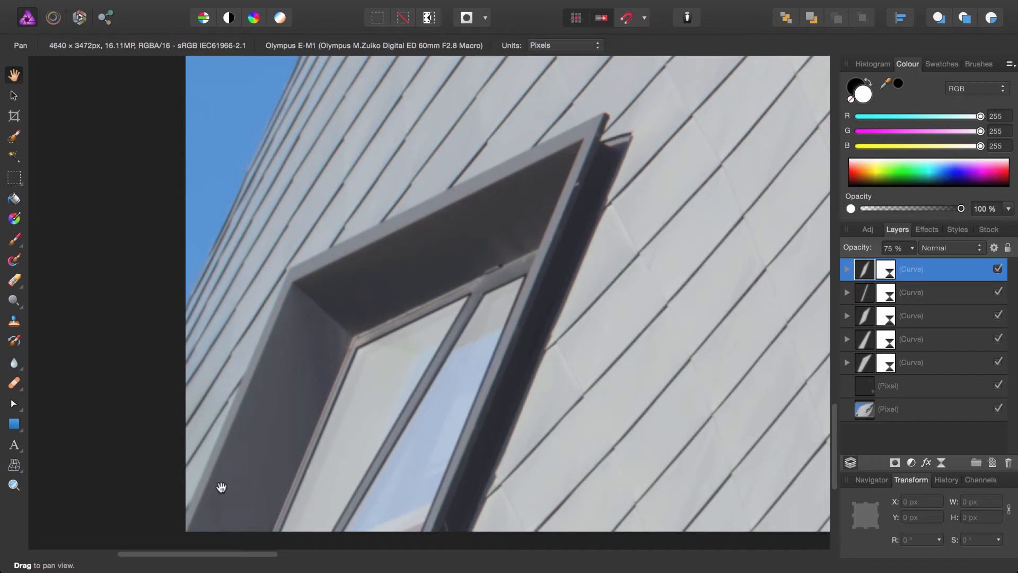
pyautogui.click(23, 408)
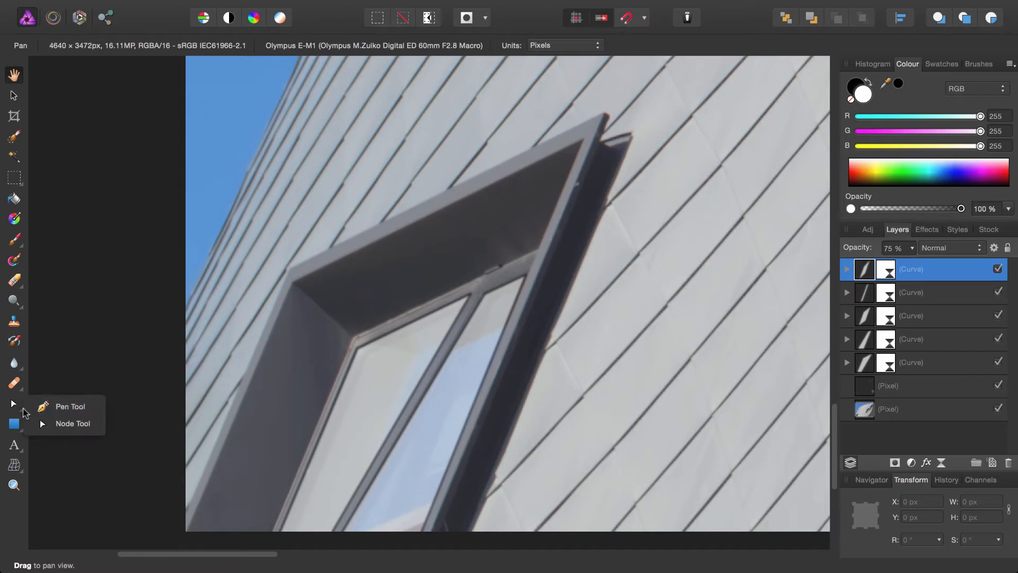
pyautogui.click(72, 408)
pyautogui.scroll(-2, 436, 228)
pyautogui.hscroll(-2, 436, 228)
pyautogui.scroll(2, 280, 338)
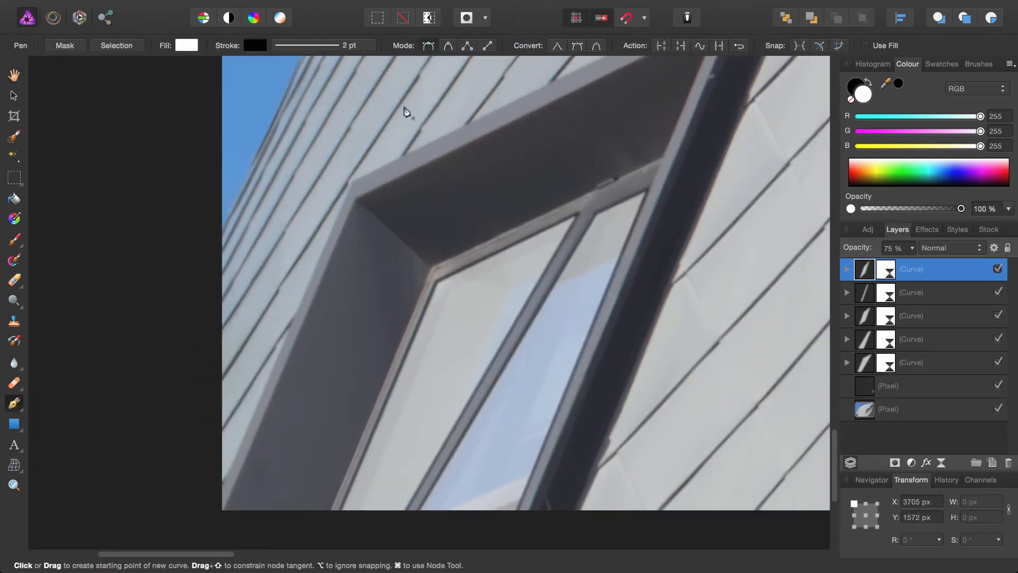
pyautogui.click(350, 49)
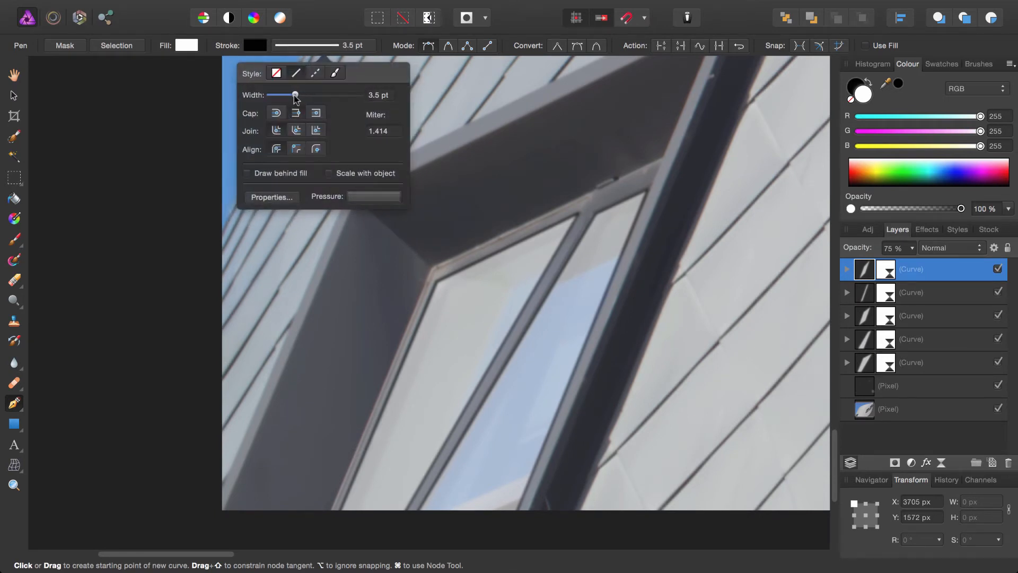
# Step: Trace the window recess's left and upper inner edges from the photo's lower-left corner, through about X 175, Y 3065 px, to X 651, Y 2830 px
pyautogui.scroll(-2, 376, 292)
pyautogui.hscroll(-3, 377, 292)
pyautogui.scroll(4, 355, 344)
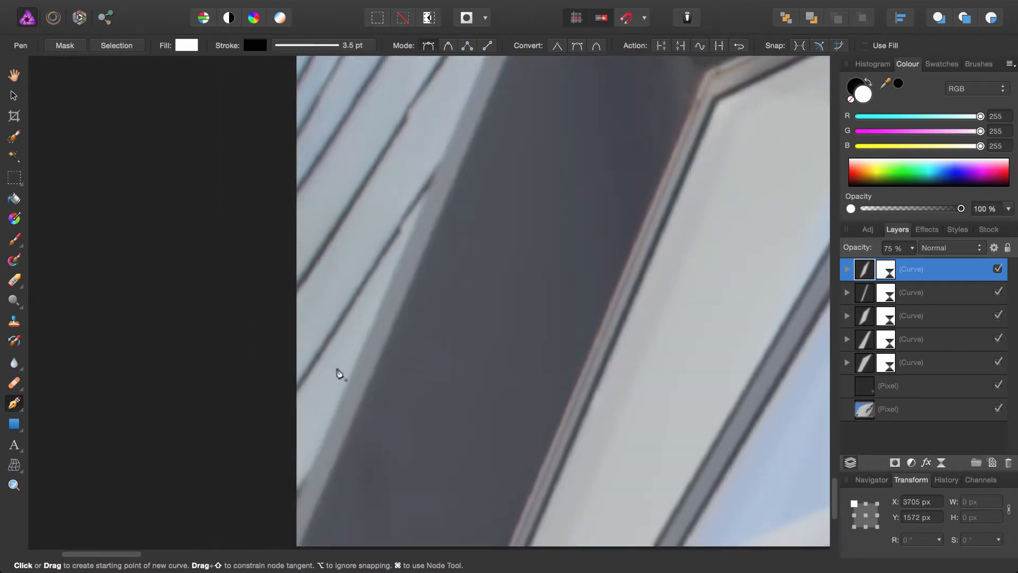
pyautogui.scroll(-4, 342, 371)
pyautogui.hscroll(-2, 342, 371)
pyautogui.scroll(1, 416, 358)
pyautogui.scroll(2, 390, 404)
pyautogui.hscroll(2, 389, 404)
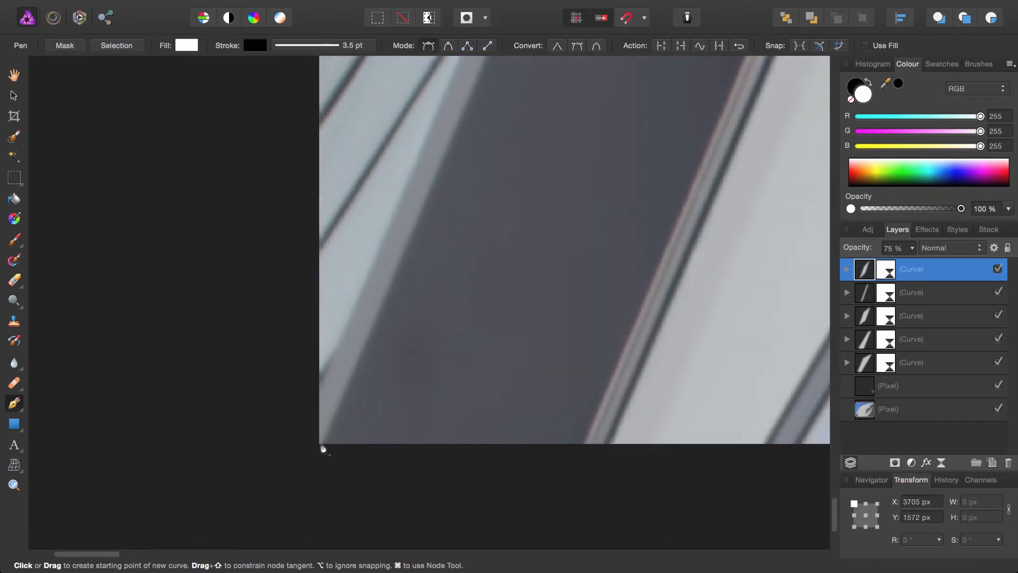
pyautogui.click(323, 444)
pyautogui.scroll(12, 381, 470)
pyautogui.hscroll(5, 397, 469)
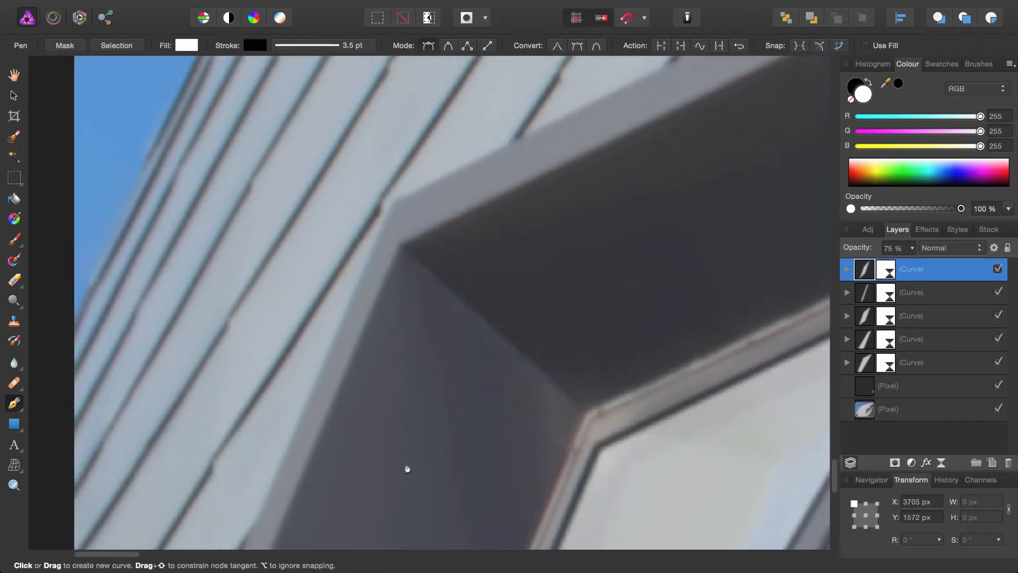
pyautogui.click(399, 297)
pyautogui.scroll(8, 439, 334)
pyautogui.hscroll(10, 439, 334)
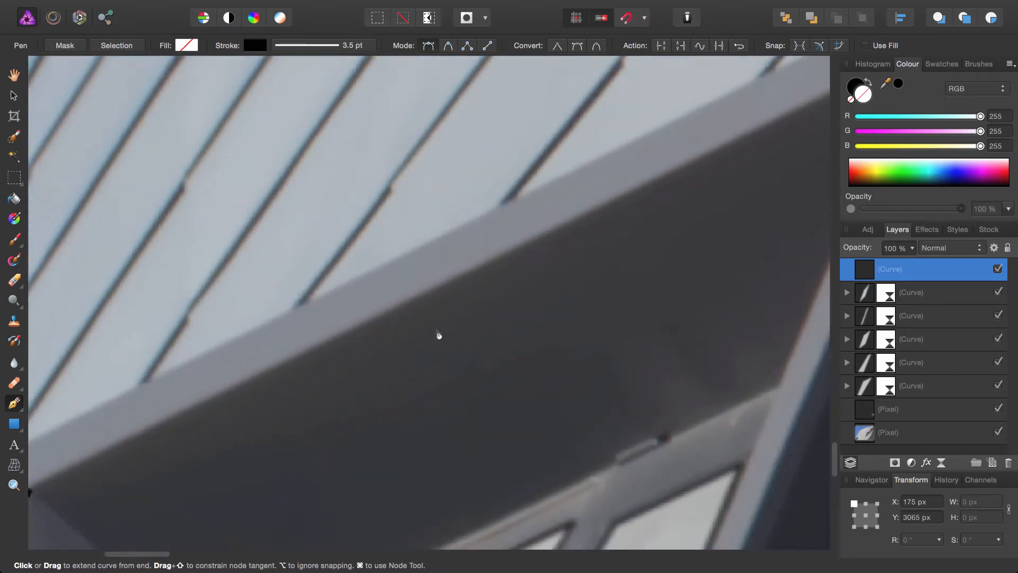
pyautogui.click(571, 226)
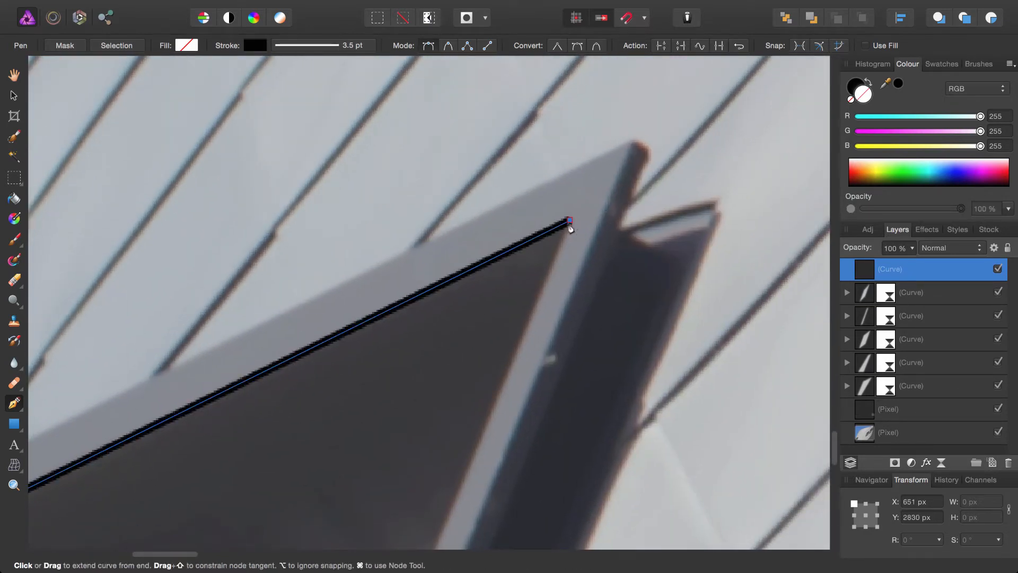
# Step: Continue the outline down the recess's right inner edge to about X 386, Y 3473 px and close it at the starting node
pyautogui.scroll(-10, 530, 345)
pyautogui.hscroll(-10, 530, 344)
pyautogui.scroll(5, 562, 370)
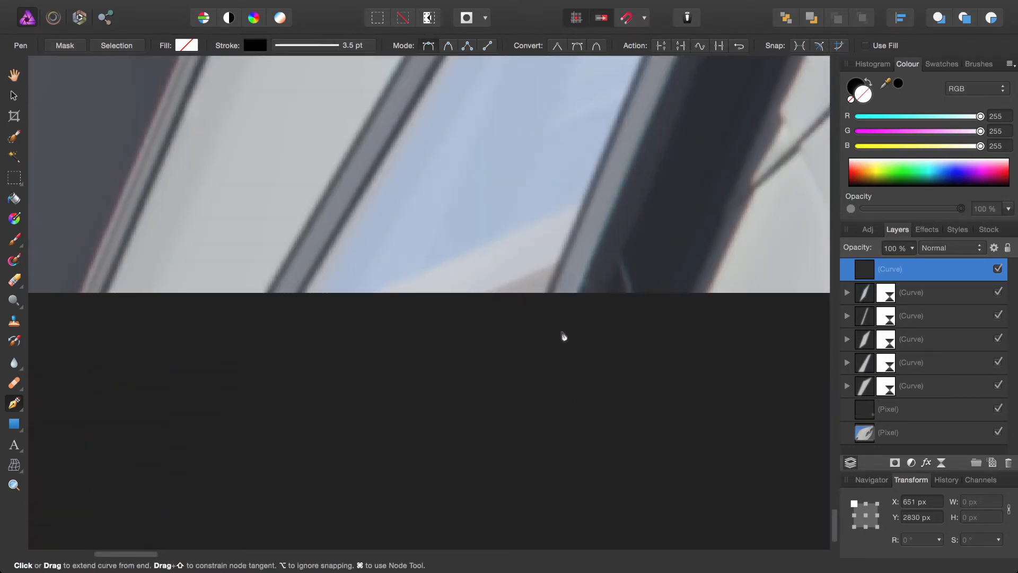
pyautogui.scroll(2, 561, 337)
pyautogui.click(551, 335)
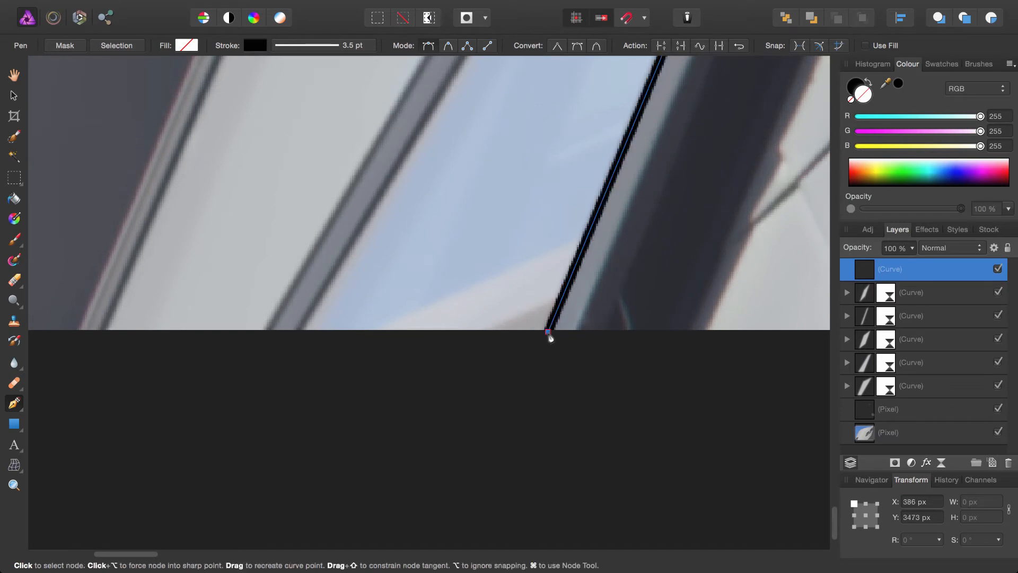
pyautogui.hscroll(-10, 562, 342)
pyautogui.scroll(-1, 535, 339)
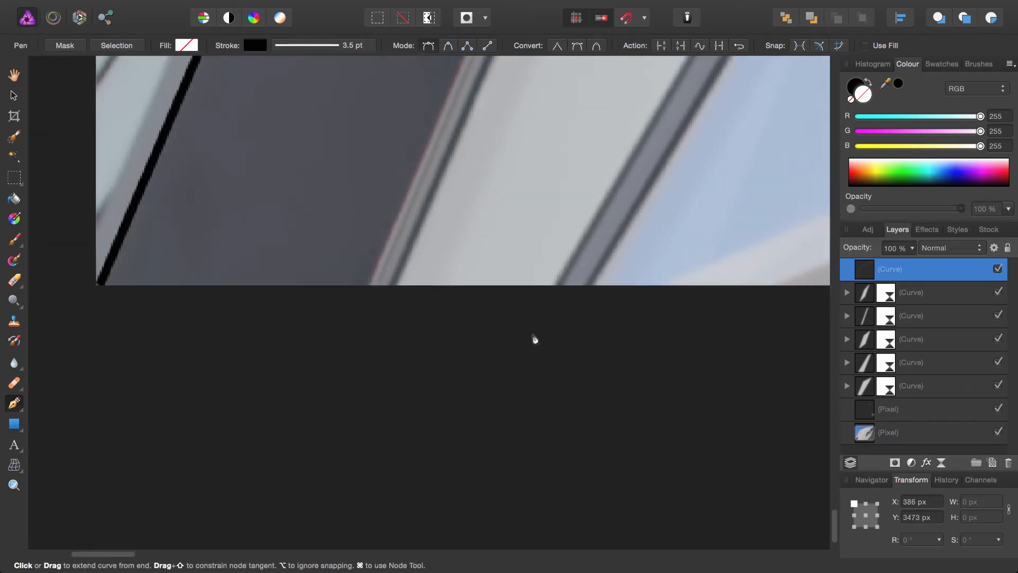
pyautogui.click(100, 287)
pyautogui.hscroll(10, 379, 231)
pyautogui.scroll(1, 318, 265)
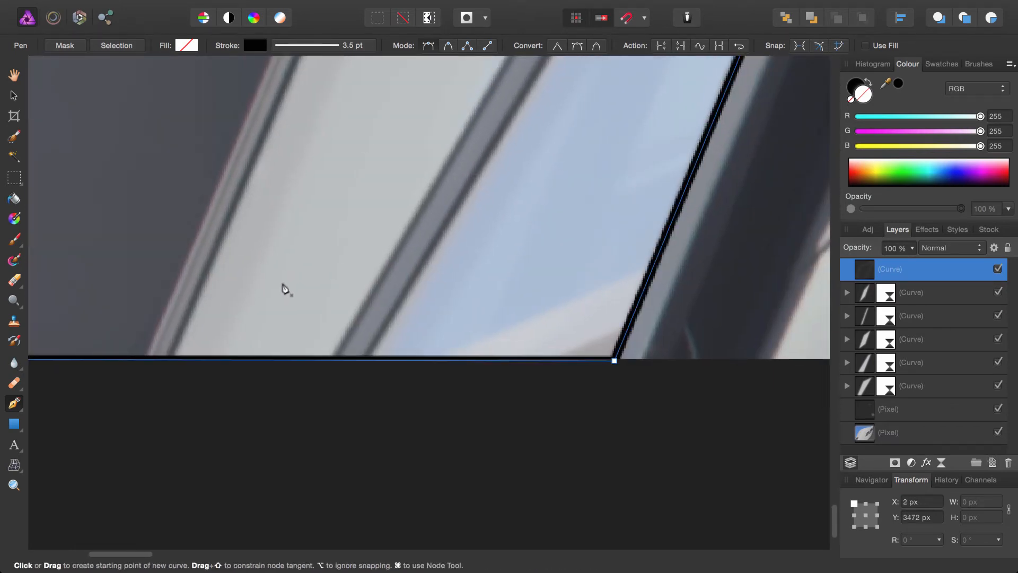
# Step: Move the outline's two bottom nodes below the photo's edge with the Node tool, both to about Y 3478 px
pyautogui.hscroll(-5, 284, 289)
pyautogui.scroll(-1, 393, 298)
pyautogui.click(16, 401)
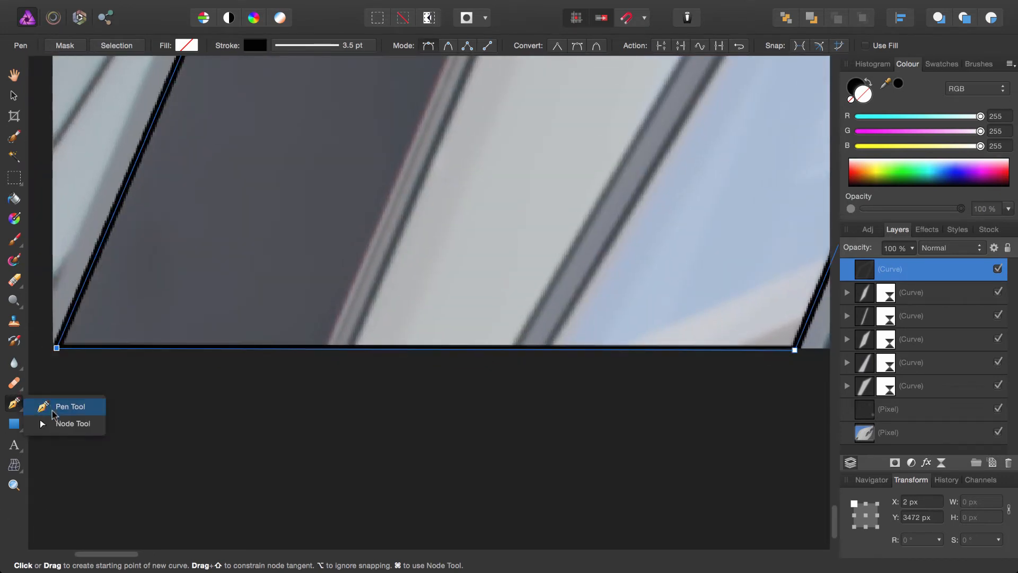
pyautogui.click(59, 422)
pyautogui.hscroll(-5, 136, 393)
pyautogui.scroll(-1, 137, 394)
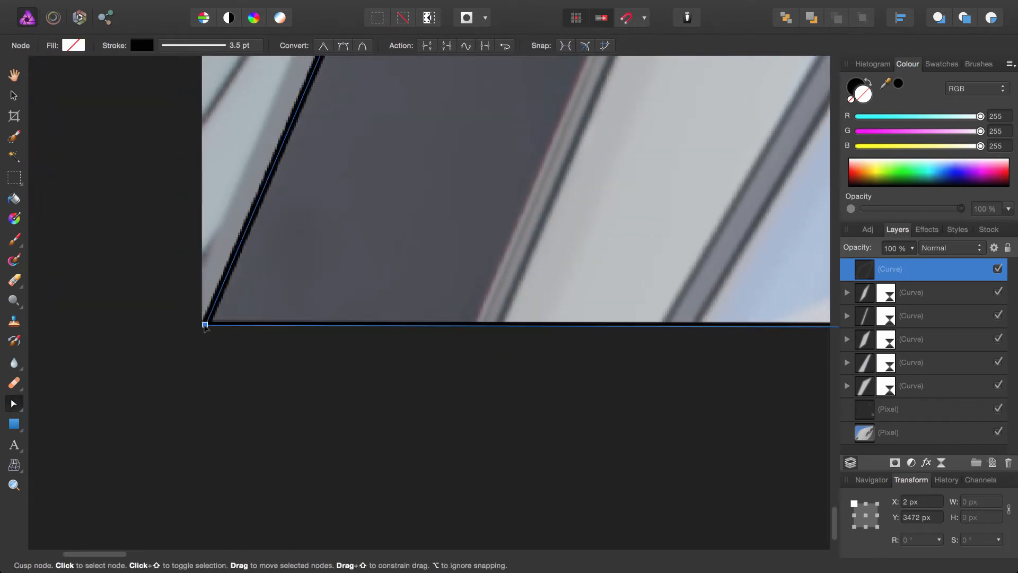
pyautogui.moveTo(206, 327); pyautogui.dragTo(199, 336)
pyautogui.hscroll(5, 459, 349)
pyautogui.scroll(-1, 474, 344)
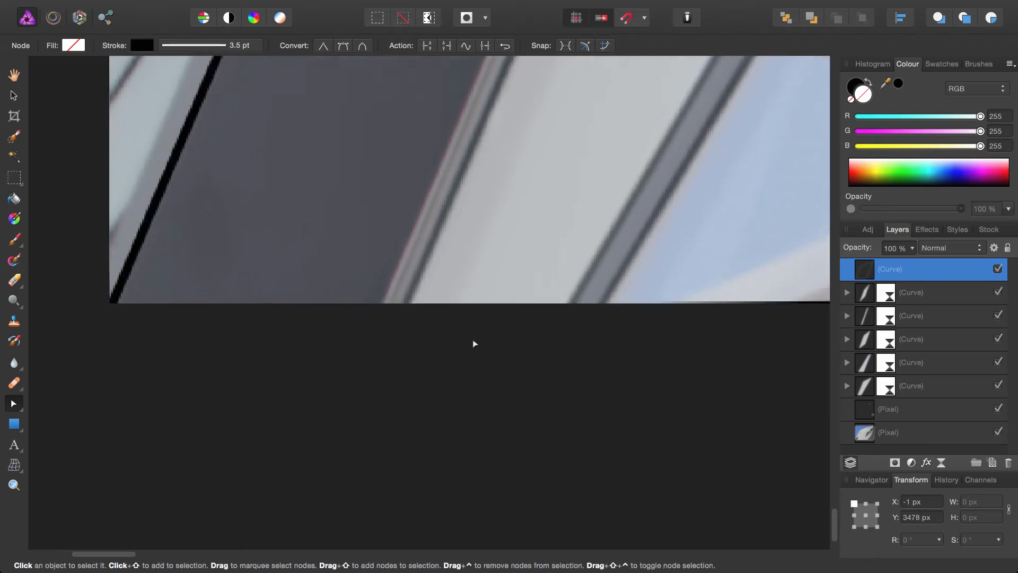
pyautogui.hscroll(2, 474, 343)
pyautogui.click(811, 305)
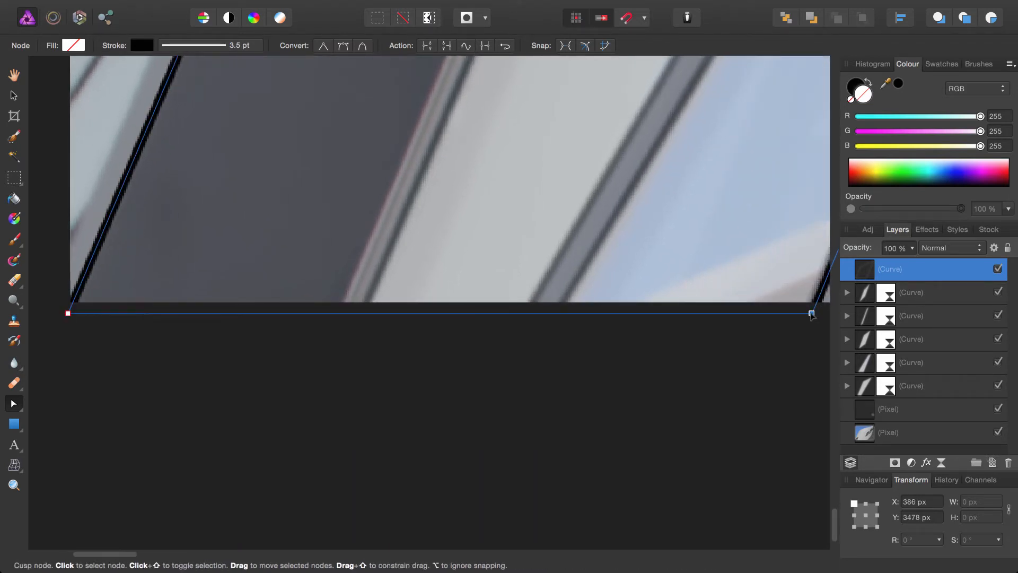
# Step: Nudge the outline's upper-right node onto the recess's inner corner, at about X 651 px, Y 2830 px
pyautogui.hscroll(5, 716, 257)
pyautogui.scroll(3, 715, 257)
pyautogui.scroll(5, 640, 247)
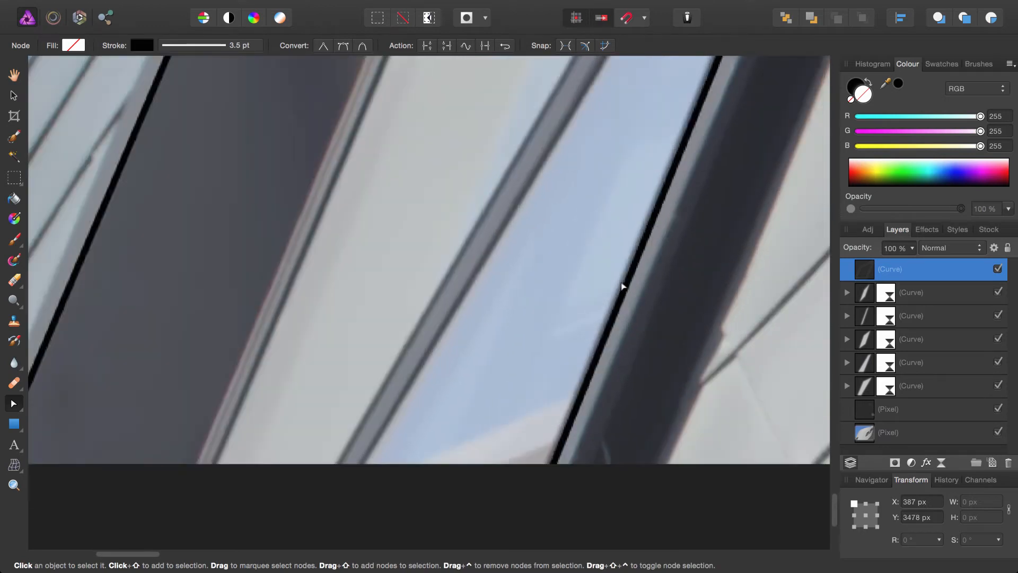
pyautogui.hscroll(3, 533, 261)
pyautogui.scroll(3, 510, 236)
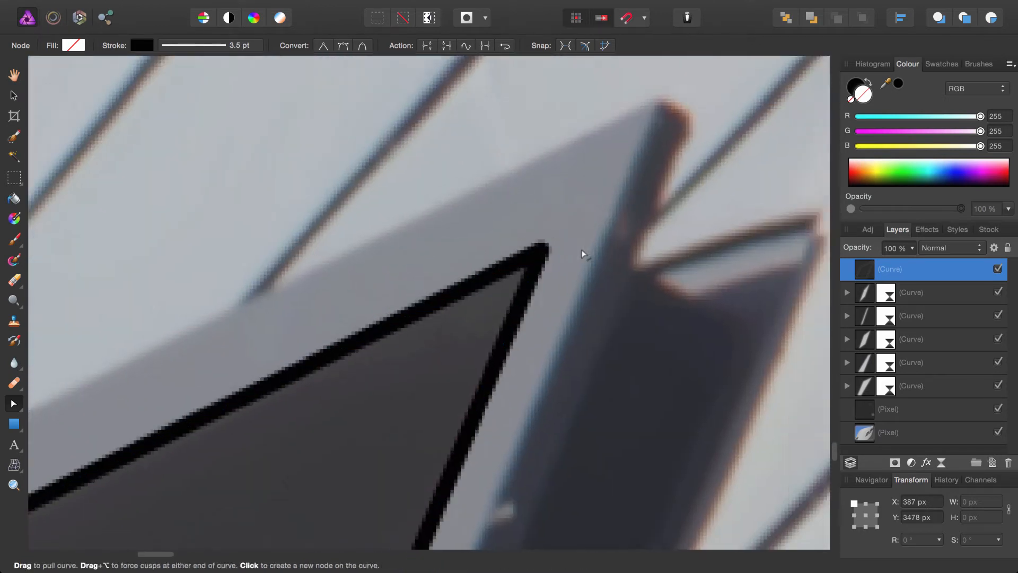
pyautogui.click(469, 268)
pyautogui.moveTo(468, 268); pyautogui.dragTo(513, 256)
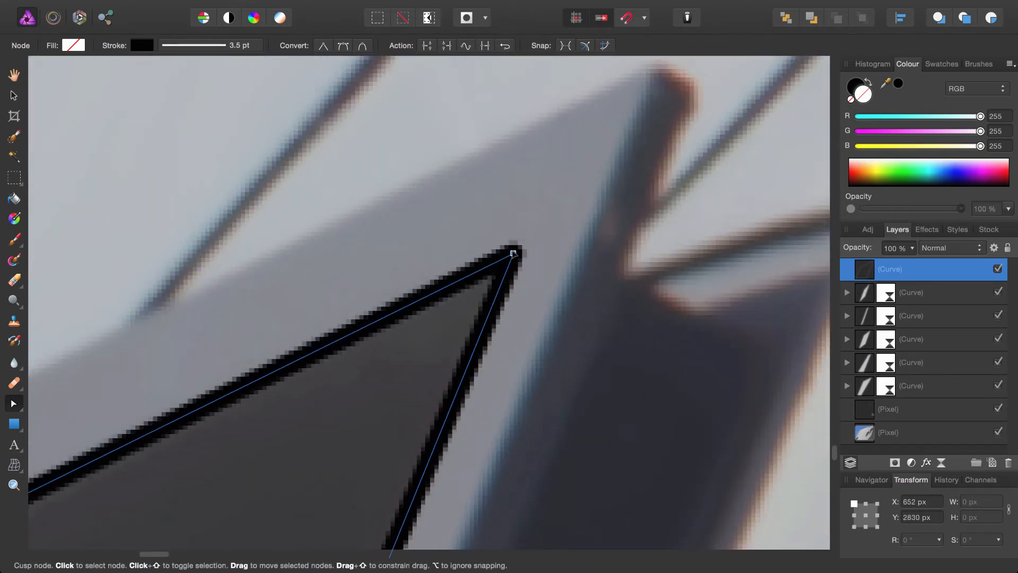
# Step: Nudge the outline's upper-left node onto the recess's inner corner, at about X 175 px, Y 3064 px
pyautogui.scroll(-5, 404, 393)
pyautogui.moveTo(80, 473); pyautogui.dragTo(304, 373)
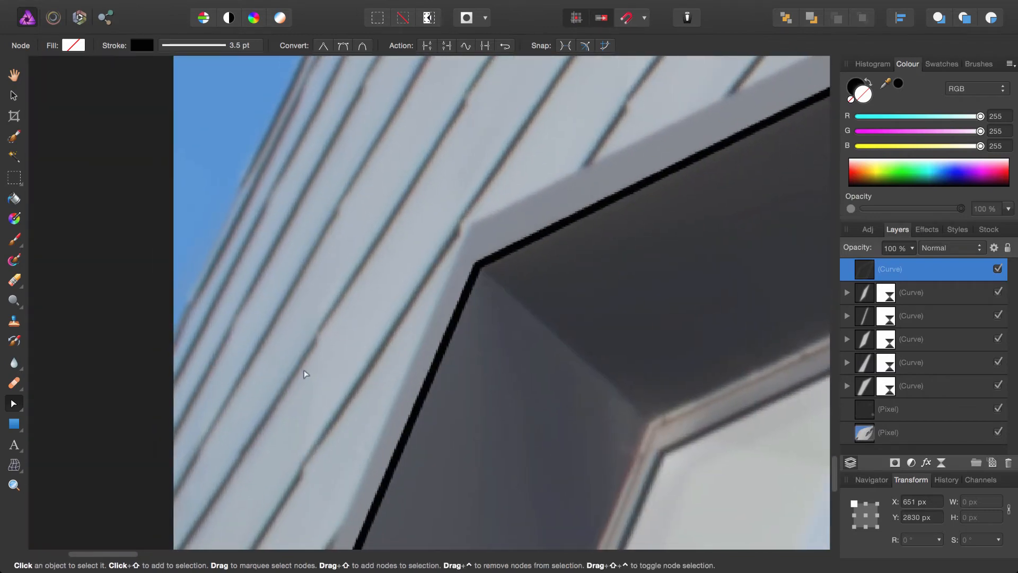
pyautogui.scroll(4, 304, 373)
pyautogui.moveTo(639, 292); pyautogui.dragTo(440, 387)
pyautogui.scroll(1, 441, 387)
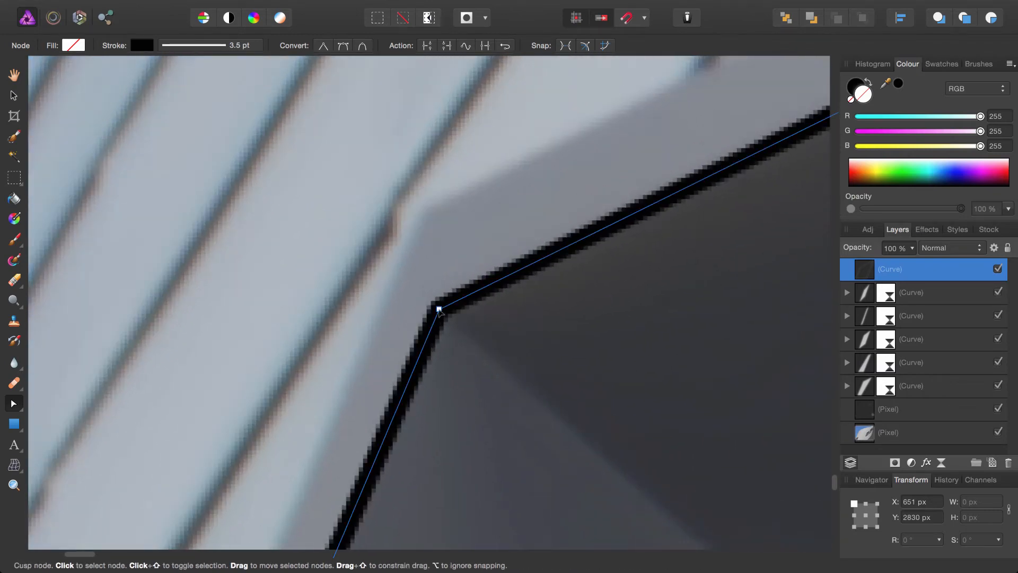
pyautogui.moveTo(439, 309)
pyautogui.mouseDown()
pyautogui.moveTo(469, 325)
pyautogui.moveTo(439, 306)
pyautogui.mouseUp()
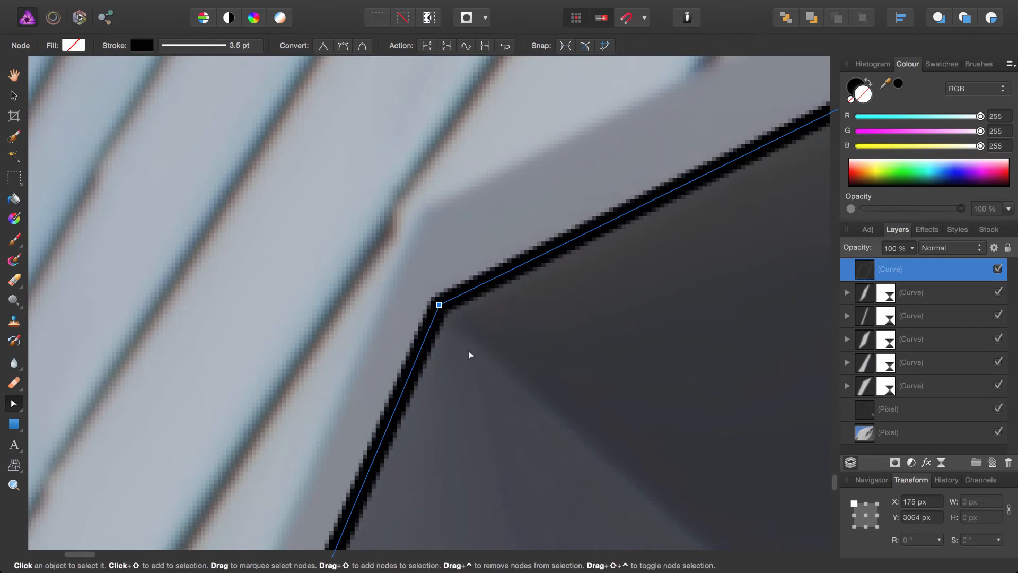
# Step: Add a live Gaussian blur filter with a 0.2 px radius to the black outline curve
pyautogui.scroll(-8, 469, 351)
pyautogui.scroll(-5, 533, 289)
pyautogui.scroll(2, 482, 265)
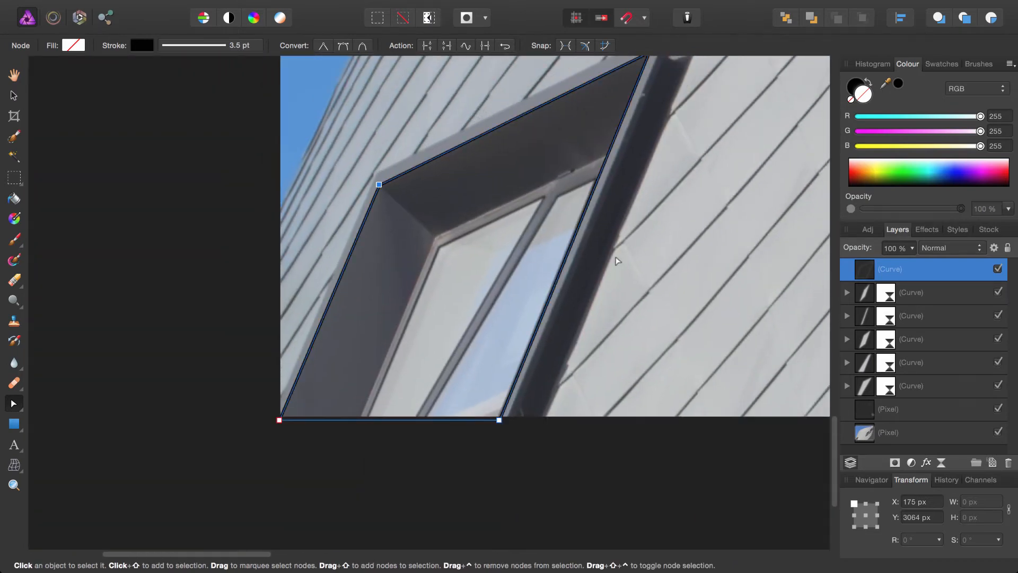
pyautogui.press('h')
pyautogui.scroll(2, 617, 261)
pyautogui.click(283, 8)
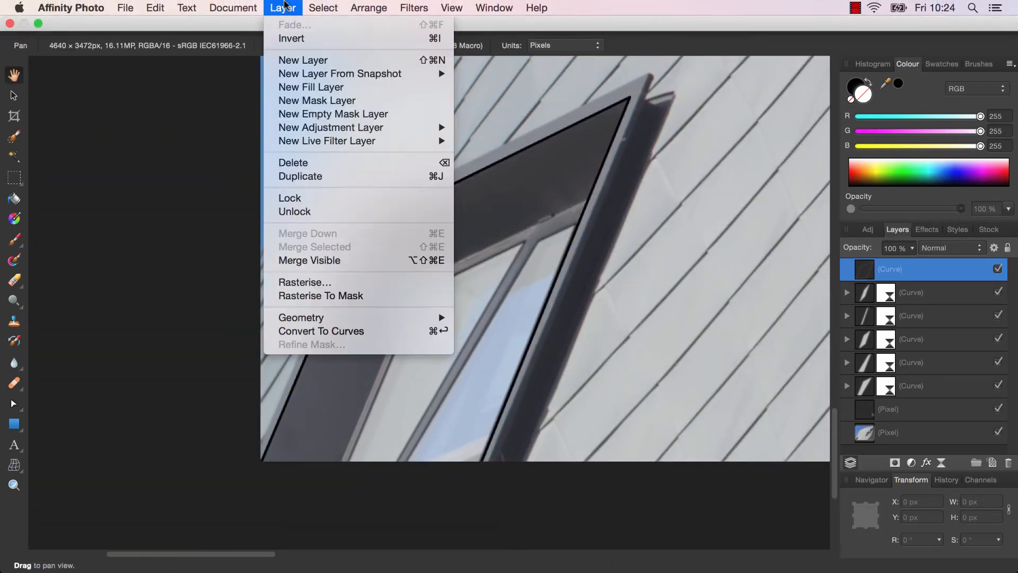
pyautogui.moveTo(413, 140)
pyautogui.click(481, 141)
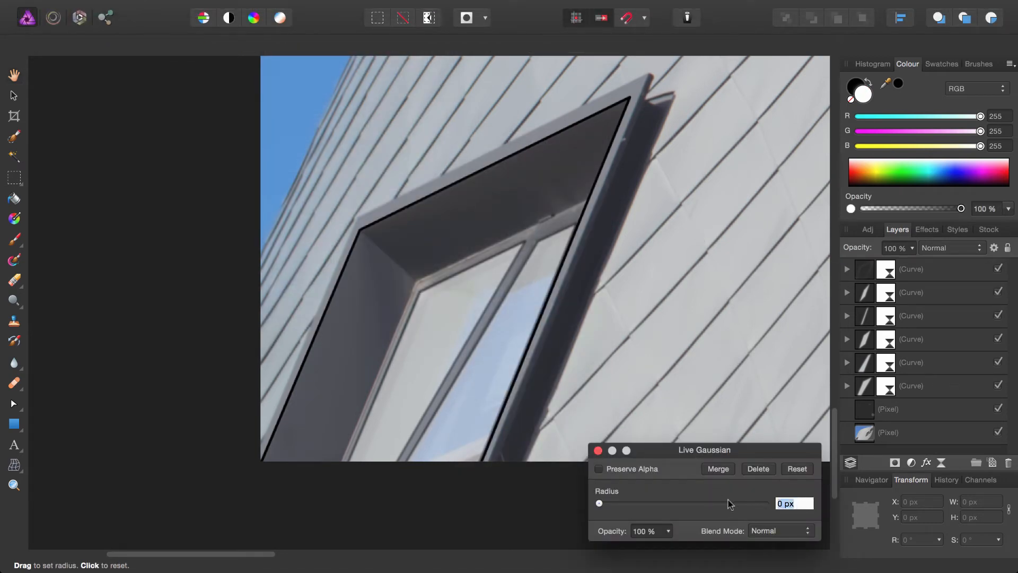
pyautogui.write('0.2')
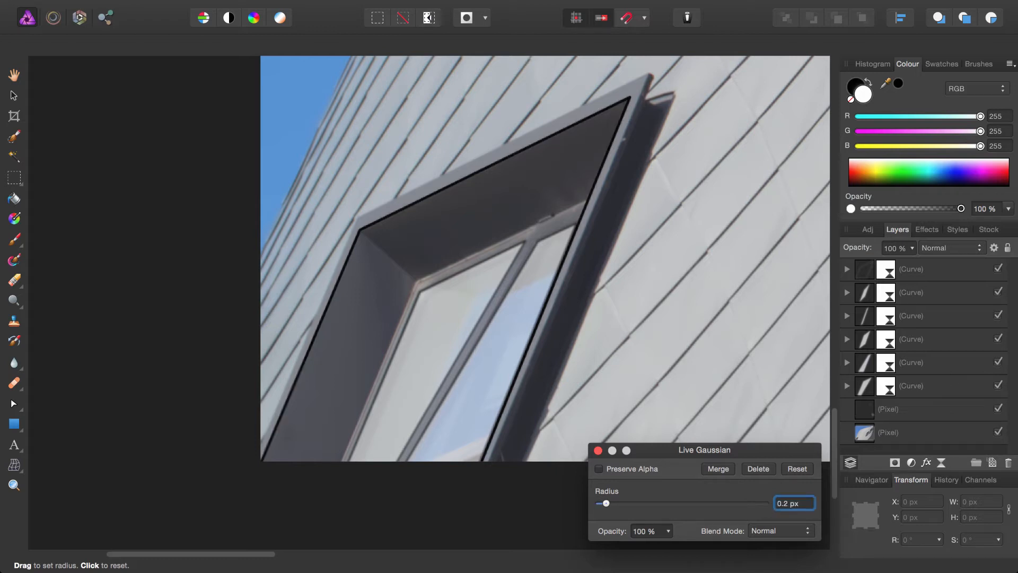
pyautogui.click(599, 452)
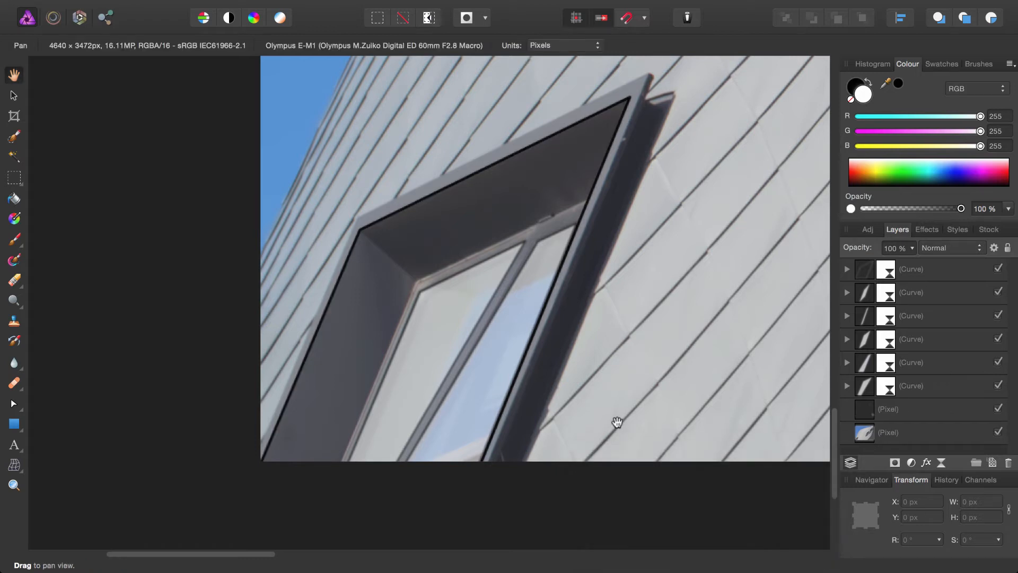
# Step: Duplicate the black outline and enlarge the copy to the window frame's outer upper-right corner, about 688 × 690 px
pyautogui.scroll(3, 500, 374)
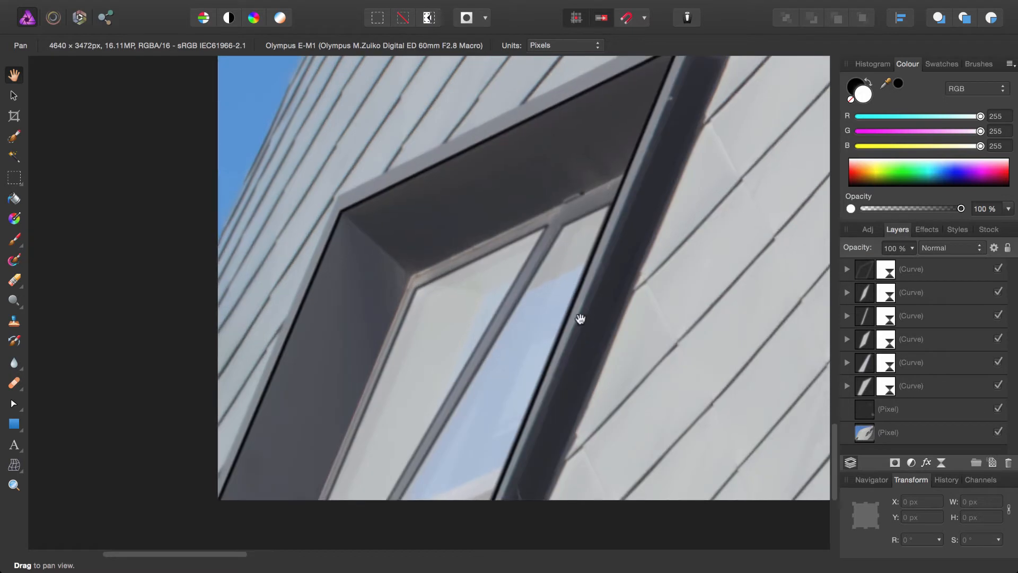
pyautogui.click(858, 273)
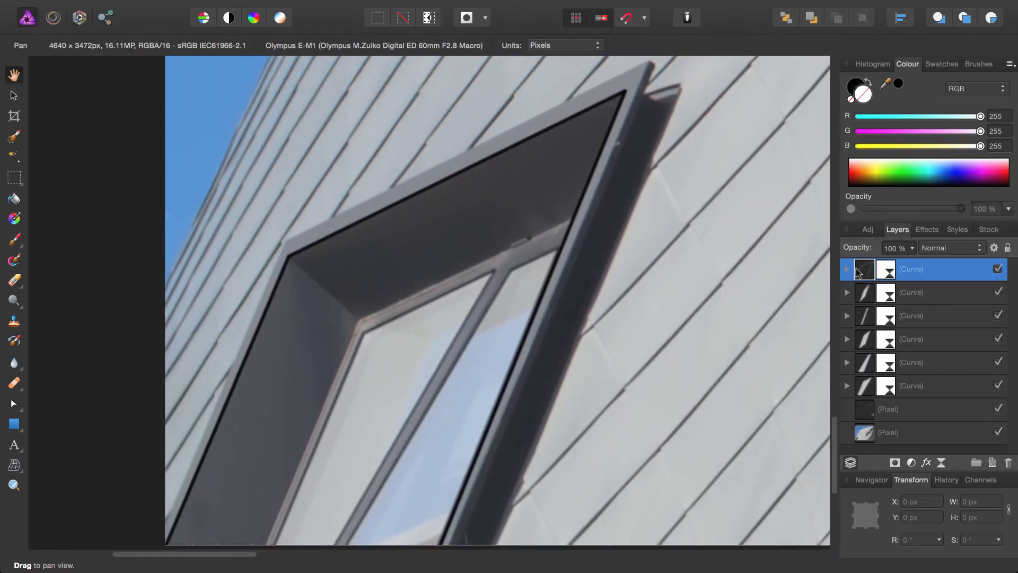
pyautogui.press('super+j')
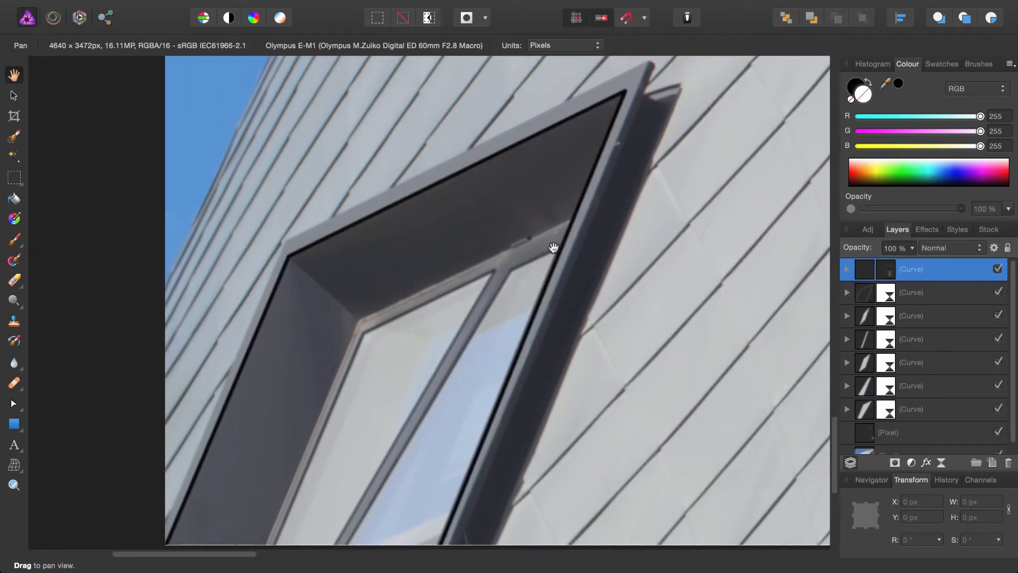
pyautogui.press('v')
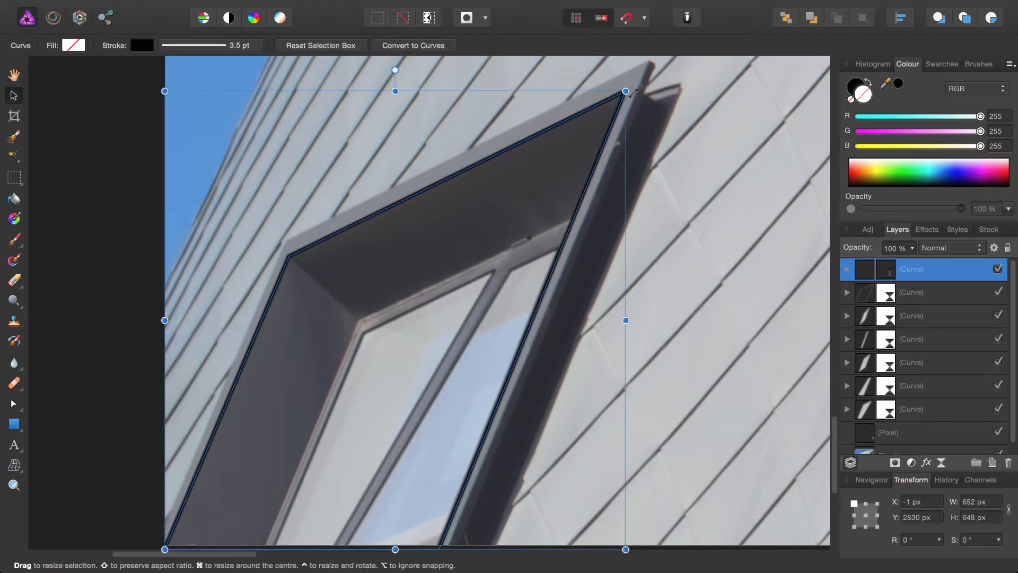
pyautogui.moveTo(625, 91); pyautogui.dragTo(651, 151)
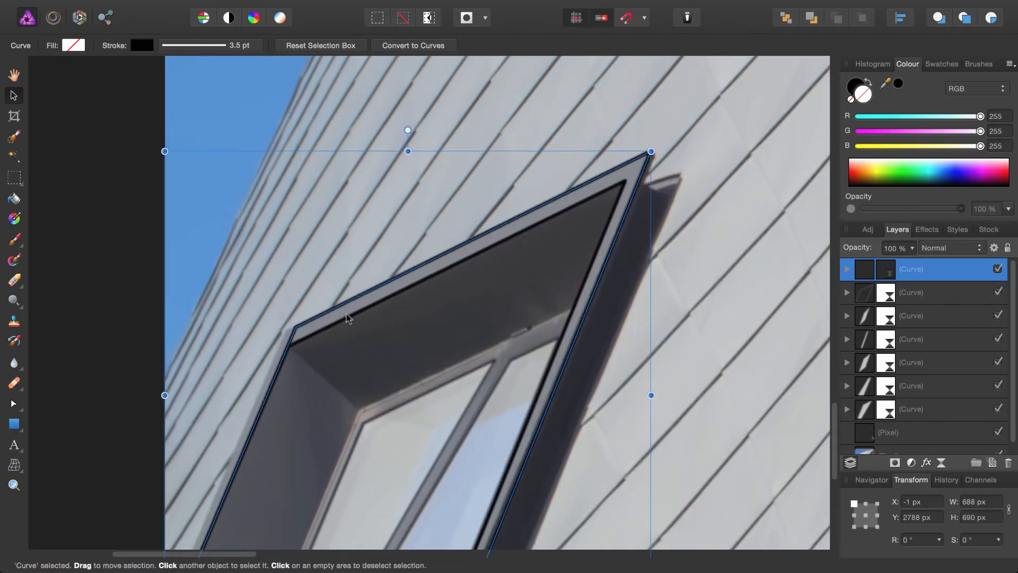
# Step: Move the enlarged outline's upper-left node onto the frame's outer corner with the Node tool, at about X 173 px, Y 3042 px
pyautogui.moveTo(14, 404); pyautogui.dragTo(79, 423)
pyautogui.scroll(10, 448, 308)
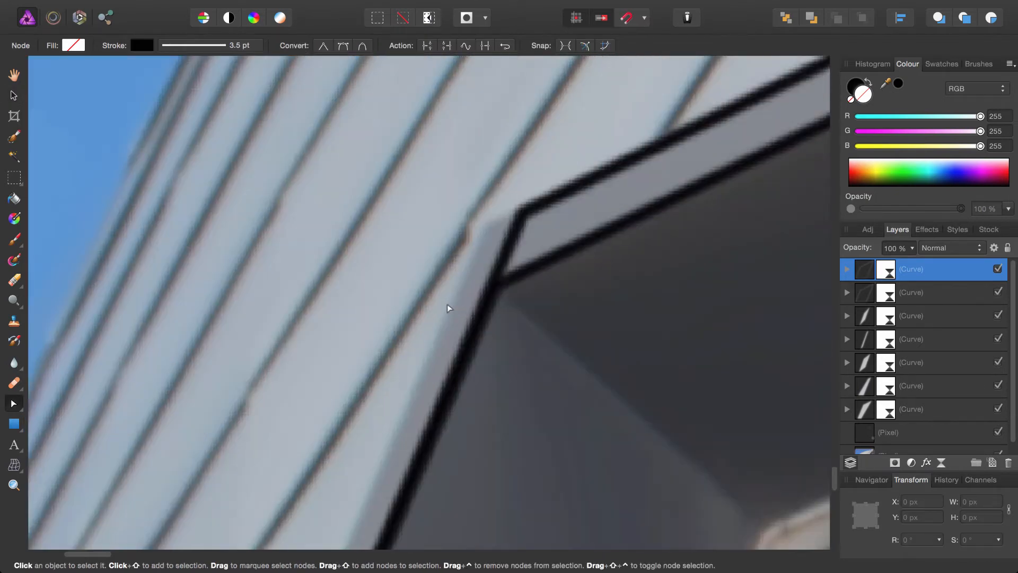
pyautogui.scroll(2, 459, 337)
pyautogui.moveTo(514, 244); pyautogui.dragTo(480, 264)
pyautogui.scroll(-5, 562, 307)
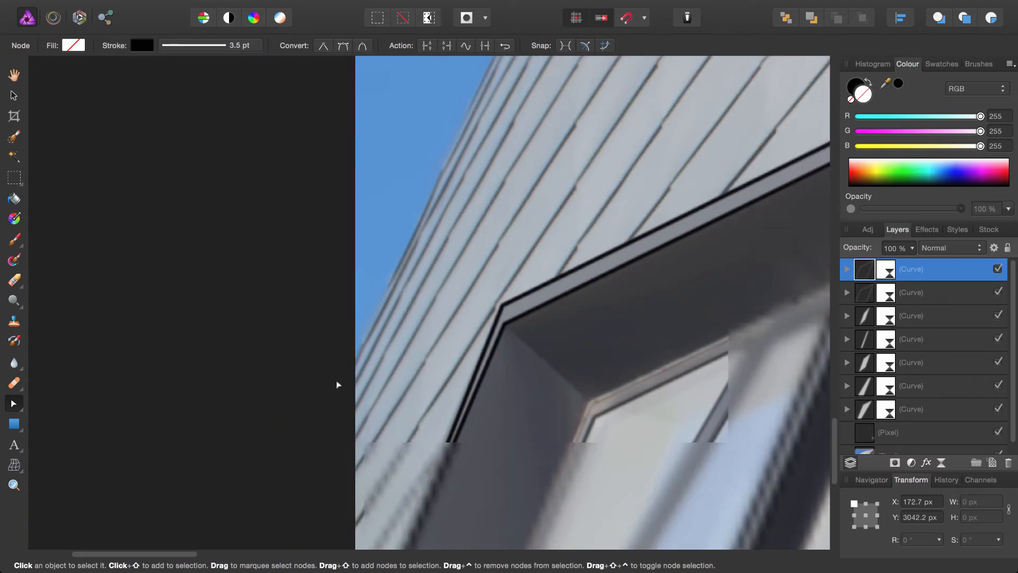
# Step: Nudge the enlarged outline's upper-right node onto the tip of the frame, at about X 684 px, Y 2790 px
pyautogui.scroll(8, 533, 291)
pyautogui.scroll(6, 391, 352)
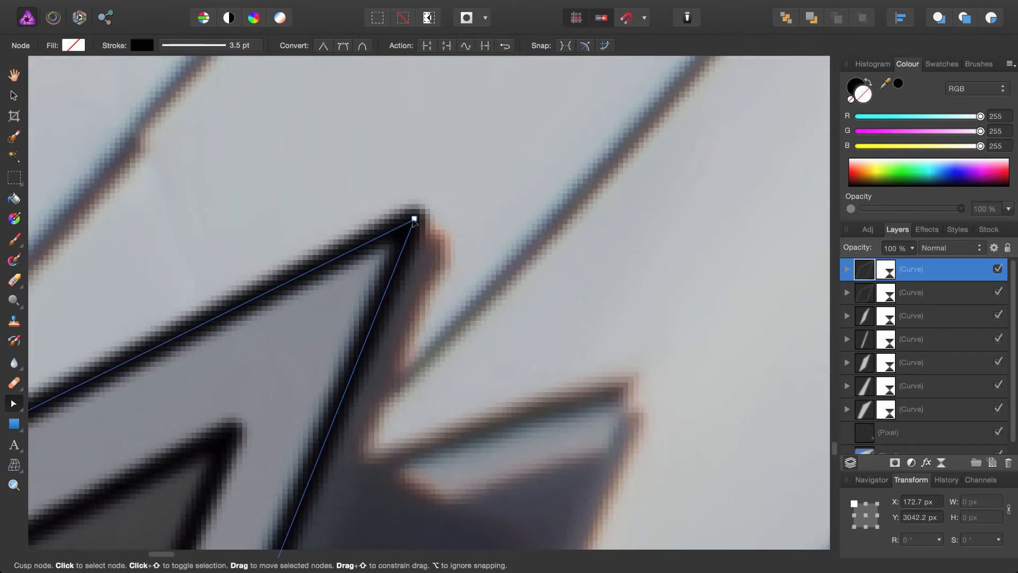
pyautogui.moveTo(416, 218)
pyautogui.mouseDown()
pyautogui.moveTo(313, 331)
pyautogui.moveTo(405, 216)
pyautogui.moveTo(397, 227)
pyautogui.mouseUp()
pyautogui.scroll(-6, 424, 372)
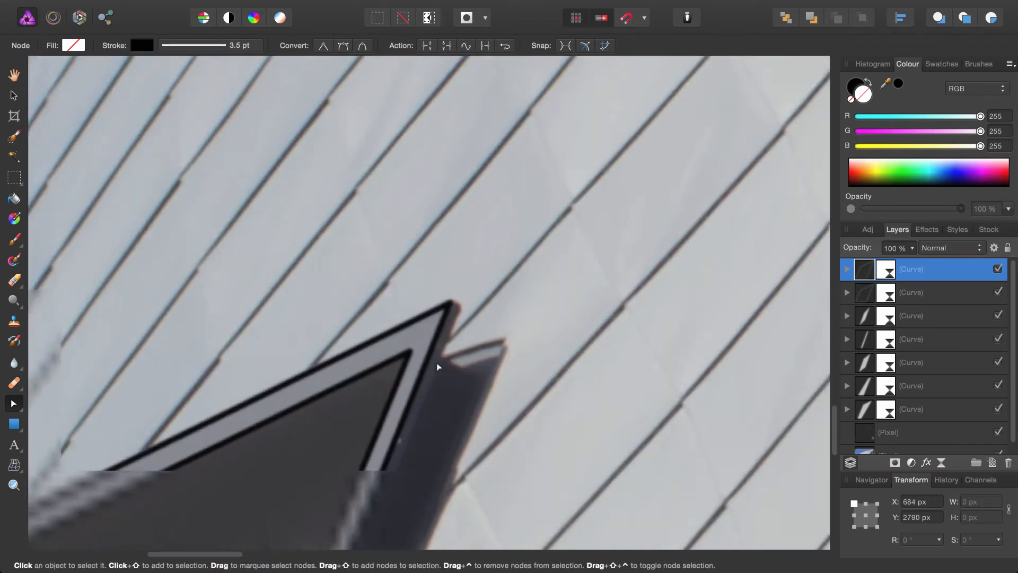
# Step: Move the enlarged outline's lower-left node outward past the photo's left edge, to about X -16 px, so it follows the frame's outer edge
pyautogui.scroll(-3, 526, 139)
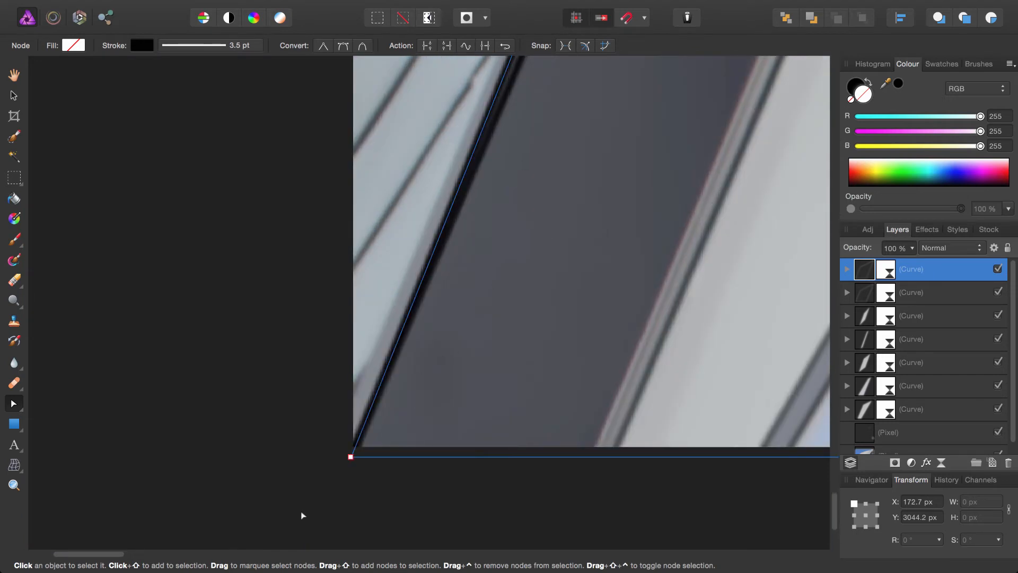
pyautogui.scroll(3, 302, 516)
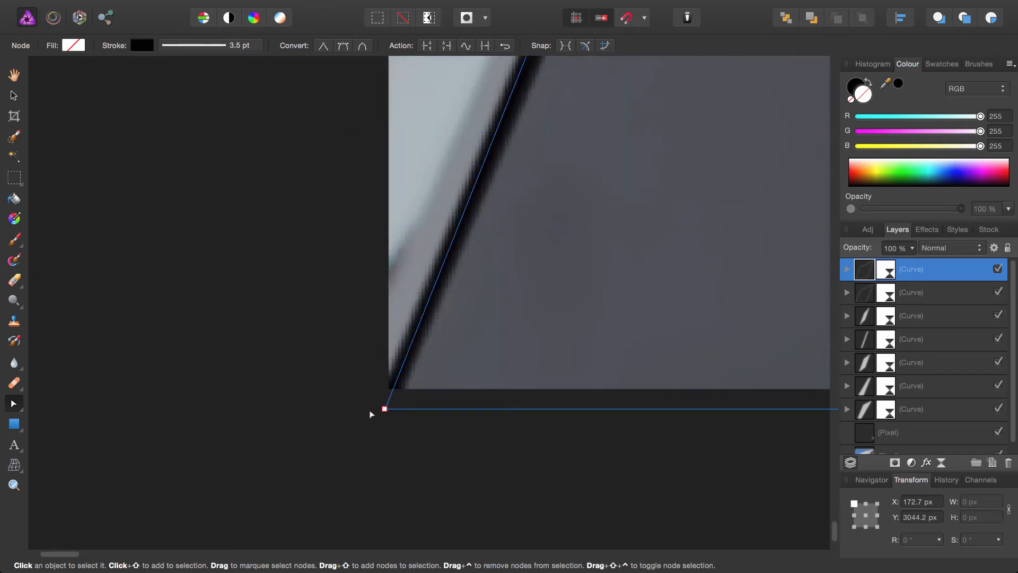
pyautogui.moveTo(384, 409); pyautogui.dragTo(325, 408)
pyautogui.scroll(-4, 297, 388)
pyautogui.scroll(3, 609, 397)
pyautogui.moveTo(426, 363); pyautogui.dragTo(418, 359)
pyautogui.scroll(-3, 418, 360)
pyautogui.moveTo(433, 299); pyautogui.dragTo(320, 500)
pyautogui.moveTo(295, 416); pyautogui.dragTo(399, 312)
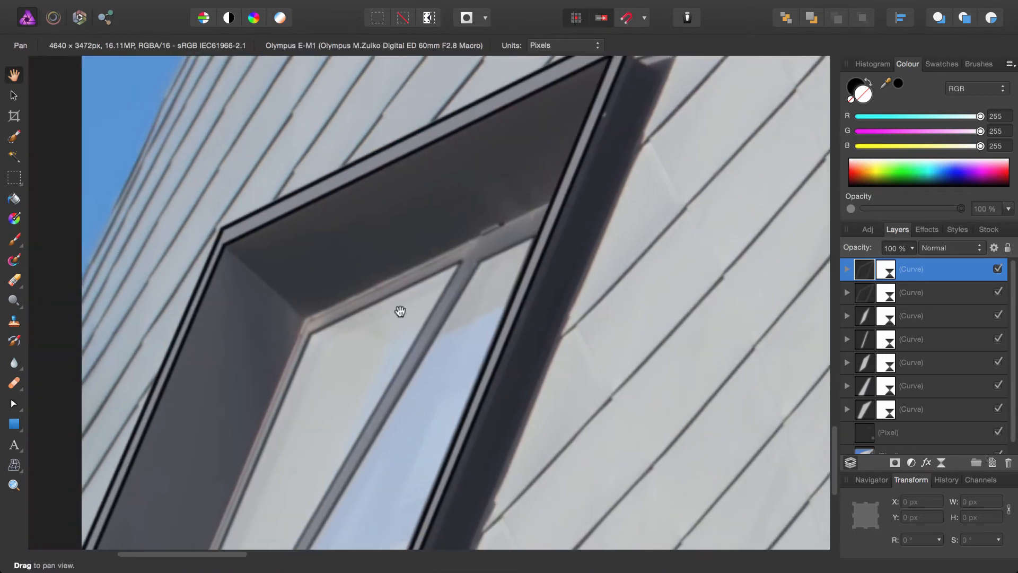
pyautogui.scroll(-6, 565, 332)
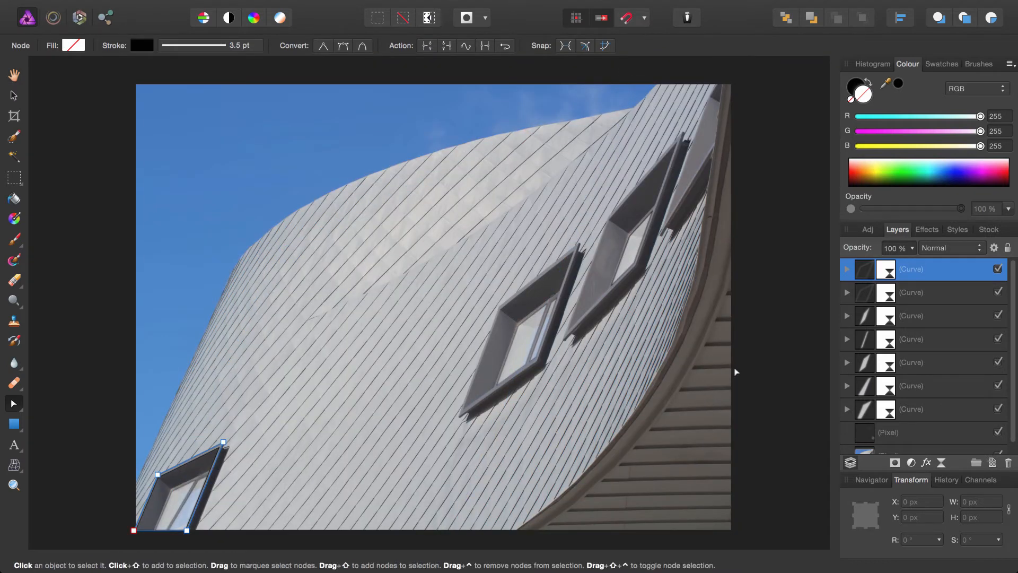
# Step: Duplicate the outer outline and move the copy onto the middle window, at about X 2656 px, Y 1435 px
pyautogui.press('super+j')
pyautogui.press('v')
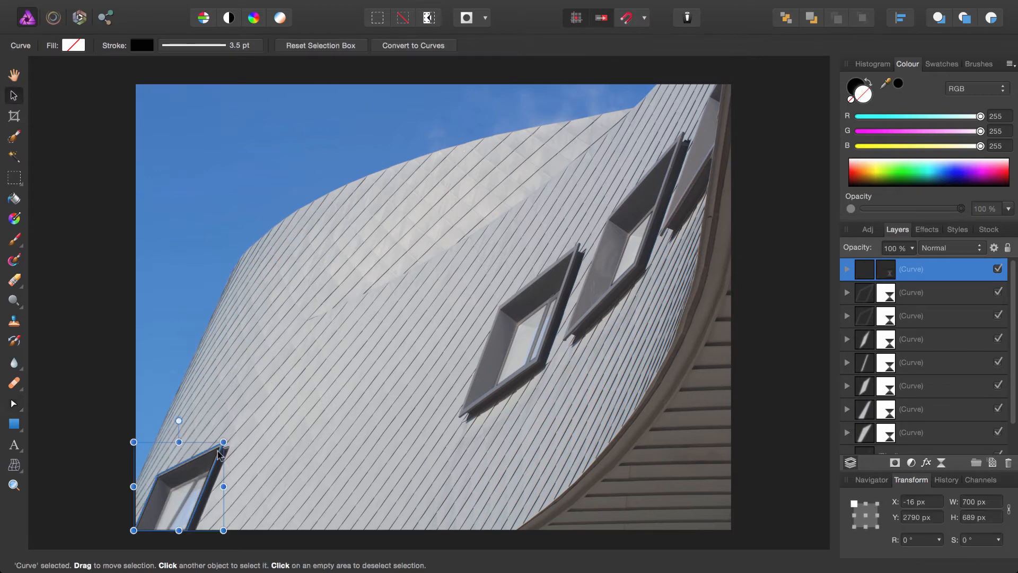
pyautogui.moveTo(212, 459); pyautogui.dragTo(559, 288)
pyautogui.scroll(6, 522, 316)
pyautogui.scroll(3, 418, 239)
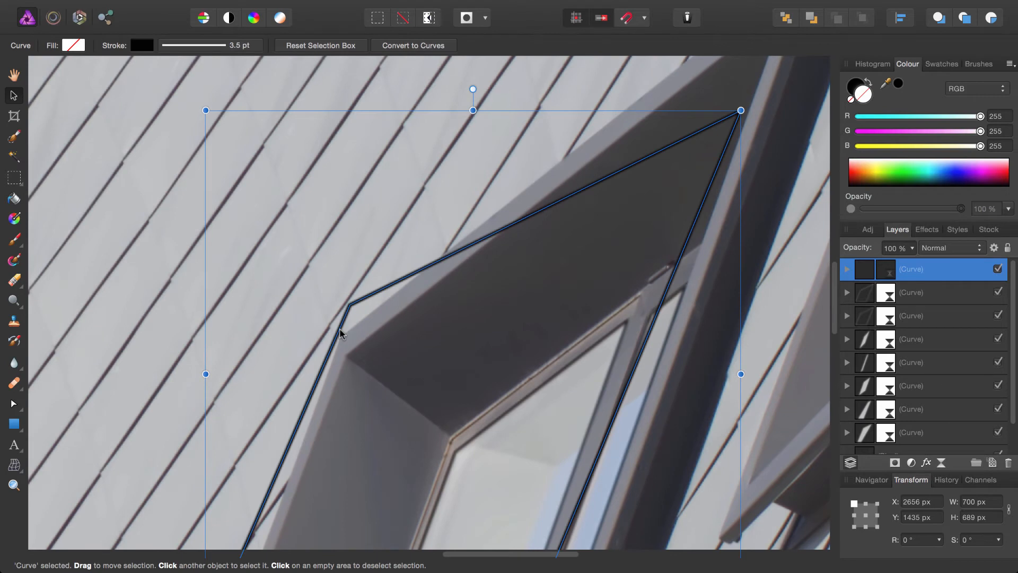
# Step: Move the copy's upper-left and upper-right nodes onto the middle recess's inner corners, at about X 2841, Y 1755 px and X 3416, Y 1299 px
pyautogui.click(21, 406)
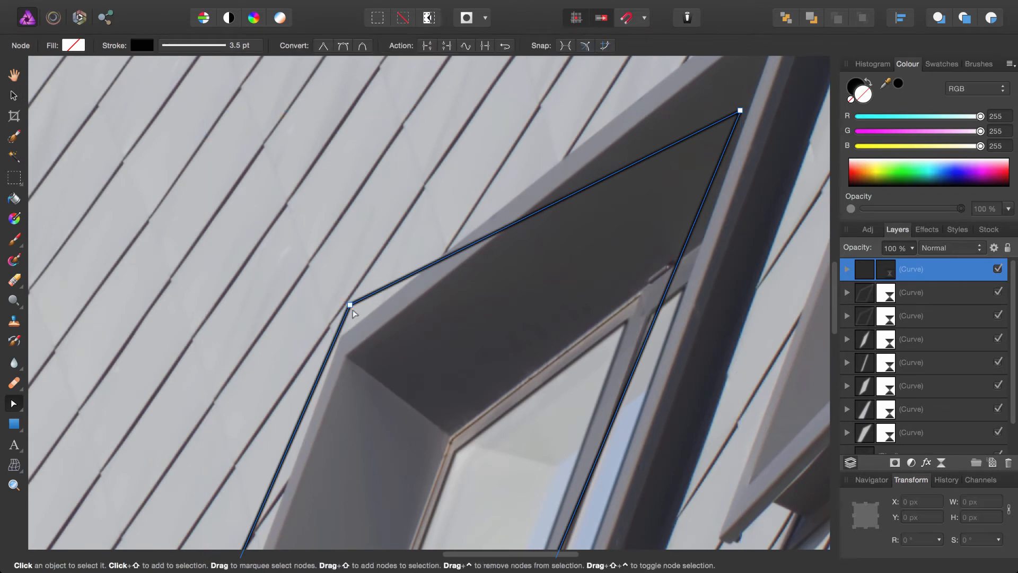
pyautogui.moveTo(350, 305); pyautogui.dragTo(346, 354)
pyautogui.scroll(4, 393, 384)
pyautogui.hscroll(4, 393, 384)
pyautogui.scroll(2, 393, 383)
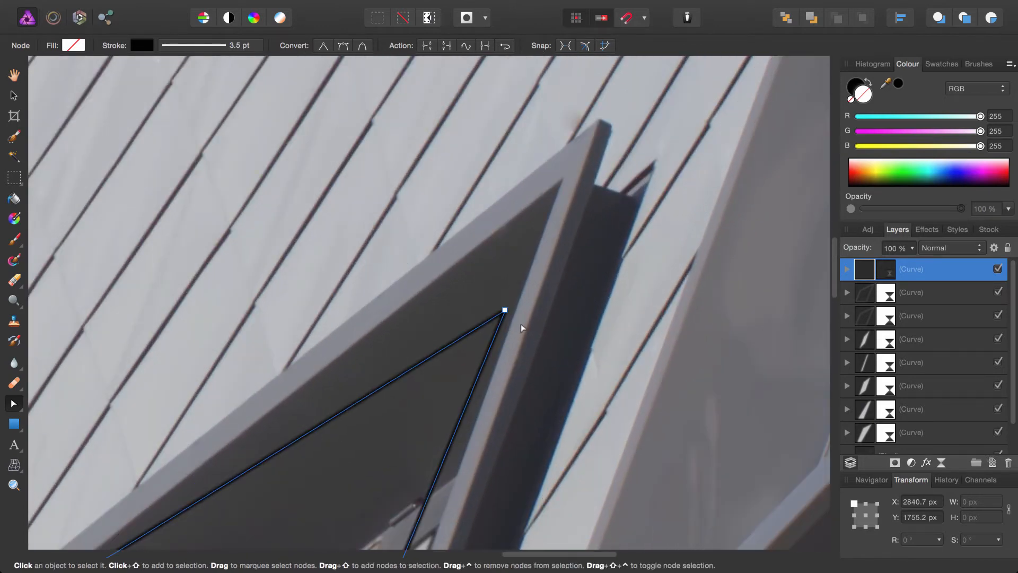
pyautogui.scroll(-4, 496, 342)
pyautogui.hscroll(-4, 496, 342)
pyautogui.scroll(3, 644, 177)
pyautogui.hscroll(3, 644, 177)
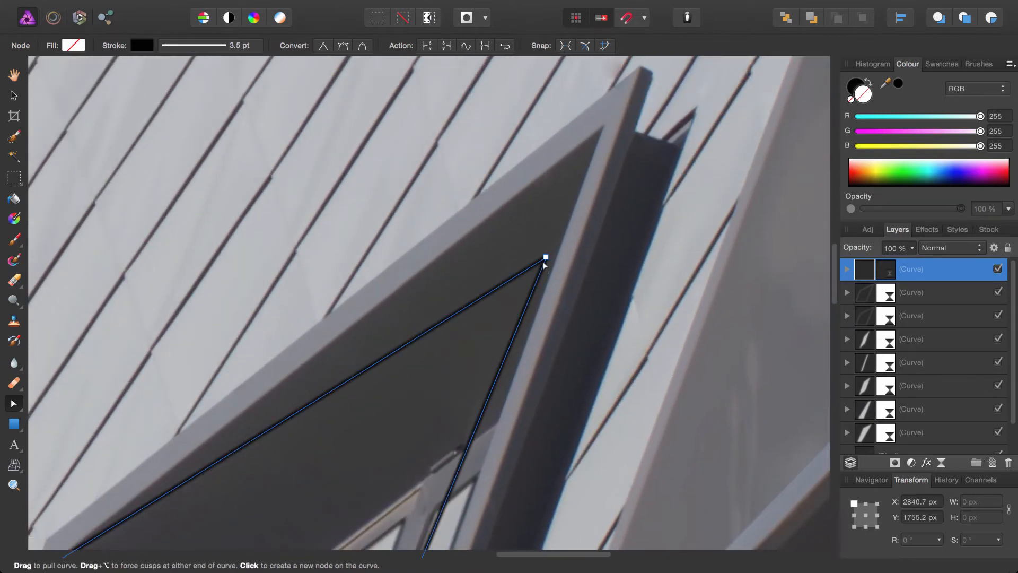
pyautogui.moveTo(544, 260); pyautogui.dragTo(601, 129)
pyautogui.scroll(4, 601, 130)
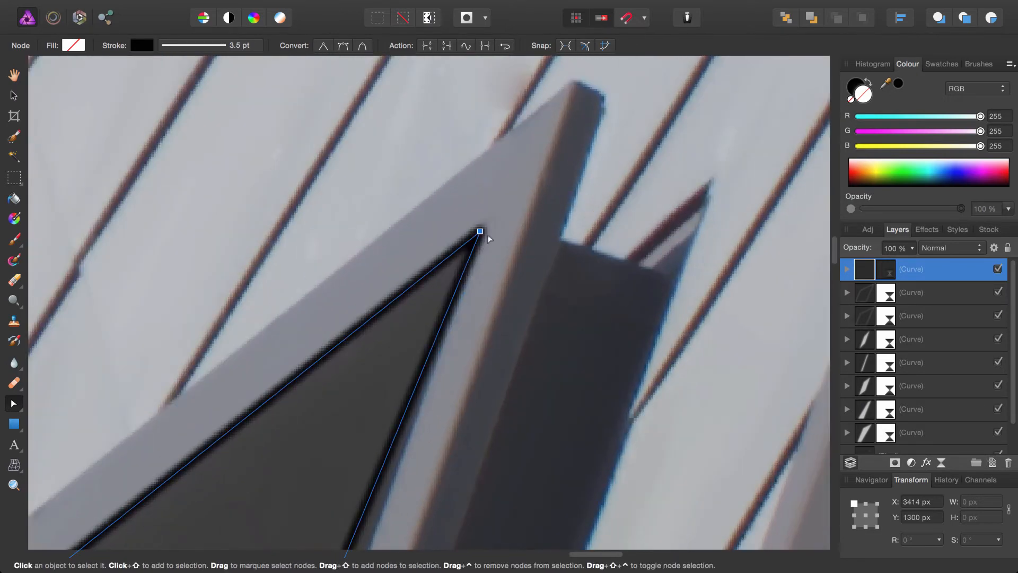
pyautogui.moveTo(480, 232)
pyautogui.mouseDown()
pyautogui.moveTo(471, 239)
pyautogui.moveTo(484, 228)
pyautogui.mouseUp()
# Step: Move the copy's lower-right node onto the middle recess's inner lower-right corner
pyautogui.scroll(-5, 484, 228)
pyautogui.hscroll(-3, 521, 359)
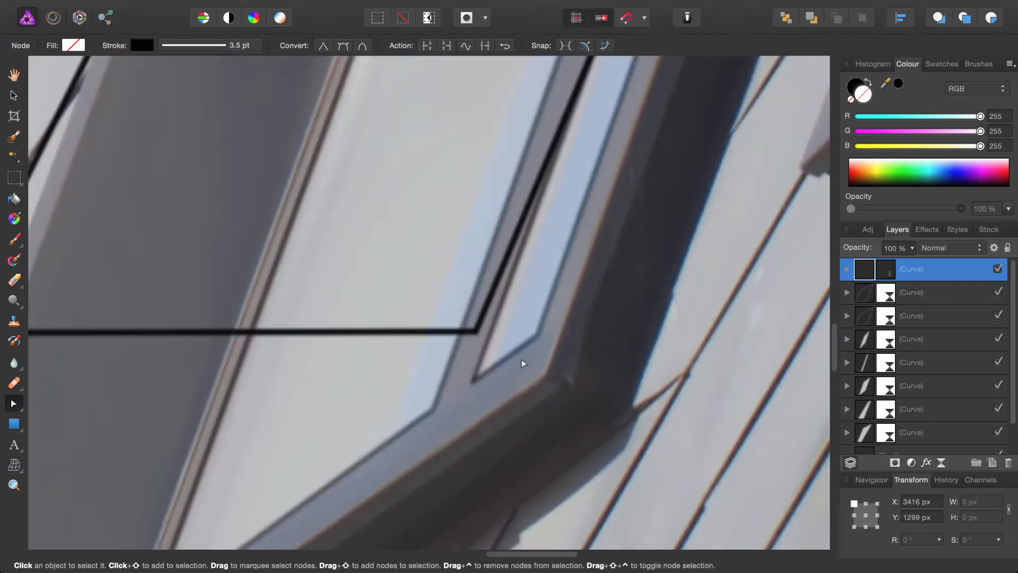
pyautogui.scroll(2, 521, 364)
pyautogui.moveTo(388, 273); pyautogui.dragTo(472, 276)
# Step: Move the copy's lower-left node onto the middle recess's inner lower-left corner, at about X 2556 px, Y 2530 px
pyautogui.scroll(-4, 472, 277)
pyautogui.moveTo(357, 149); pyautogui.dragTo(277, 467)
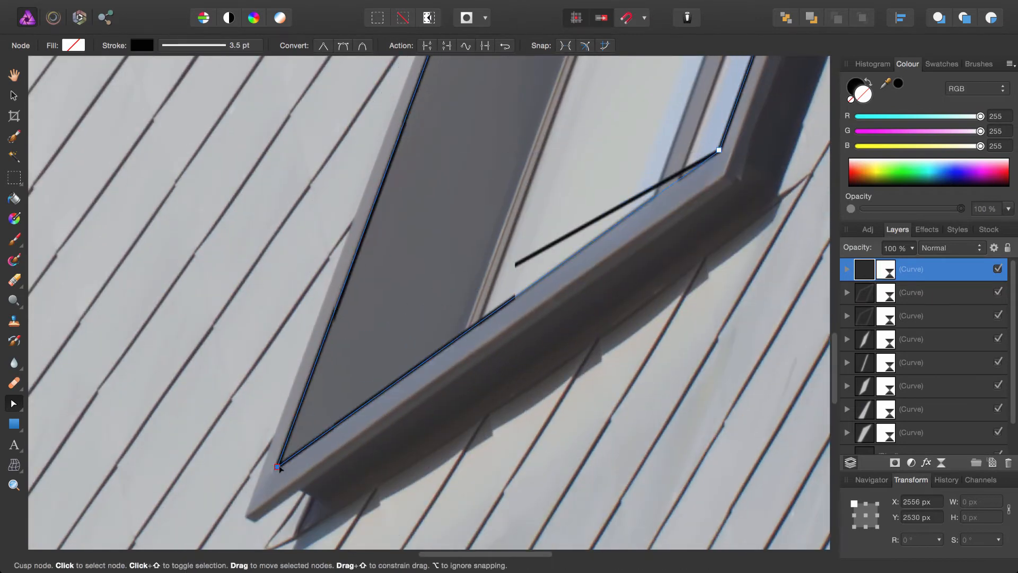
pyautogui.scroll(5, 279, 467)
pyautogui.moveTo(318, 314); pyautogui.dragTo(311, 333)
pyautogui.scroll(-4, 311, 333)
# Step: Duplicate the middle window's outline and move the copy's lower-left node toward the frame's outer corner, at about X 2516 px, Y 2592 px
pyautogui.press('super+j')
pyautogui.scroll(-2, 139, 422)
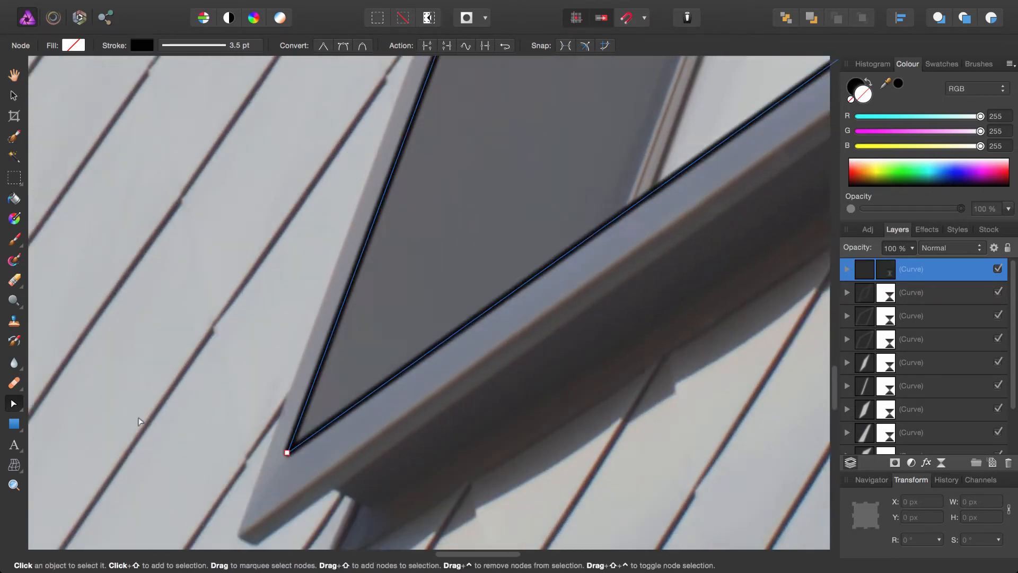
pyautogui.scroll(4, 209, 538)
pyautogui.moveTo(456, 265); pyautogui.dragTo(309, 509)
# Step: Move the new copy's lower-right node onto the outer edge corner of the middle window's frame
pyautogui.scroll(-5, 555, 337)
pyautogui.hscroll(3, 554, 337)
pyautogui.scroll(5, 491, 140)
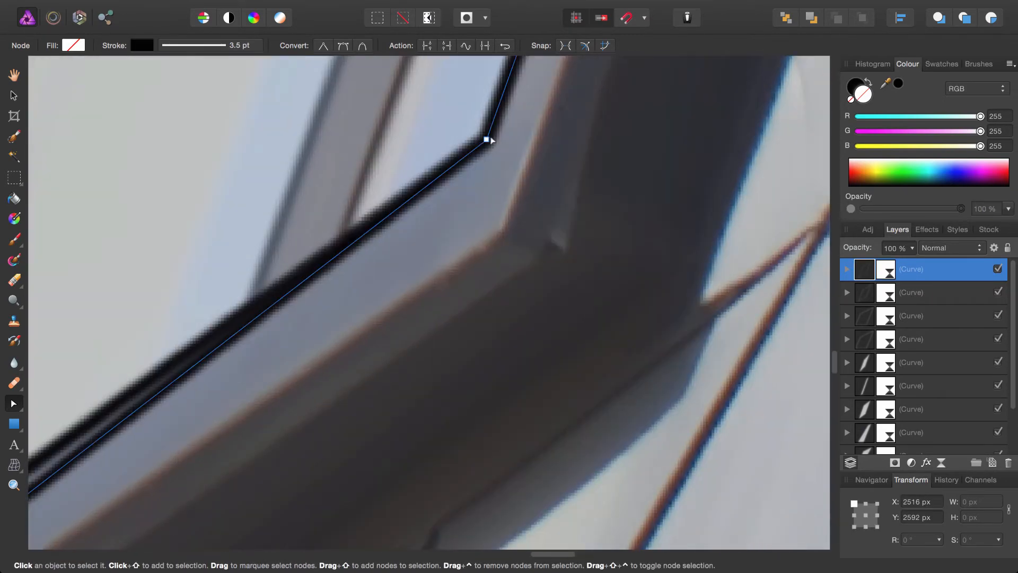
pyautogui.moveTo(487, 140); pyautogui.dragTo(502, 229)
pyautogui.scroll(-4, 502, 230)
# Step: Move the new copy's upper-right node onto the outer tip of the middle window's frame
pyautogui.scroll(6, 495, 431)
pyautogui.hscroll(4, 495, 431)
pyautogui.scroll(4, 518, 211)
pyautogui.moveTo(440, 325); pyautogui.dragTo(510, 204)
pyautogui.scroll(-8, 511, 204)
# Step: Move the new copy's upper-left node onto the middle frame's outer corner, at about X 2834 px, Y 1729 px
pyautogui.scroll(6, 267, 464)
pyautogui.moveTo(405, 320); pyautogui.dragTo(383, 240)
pyautogui.scroll(2, 383, 240)
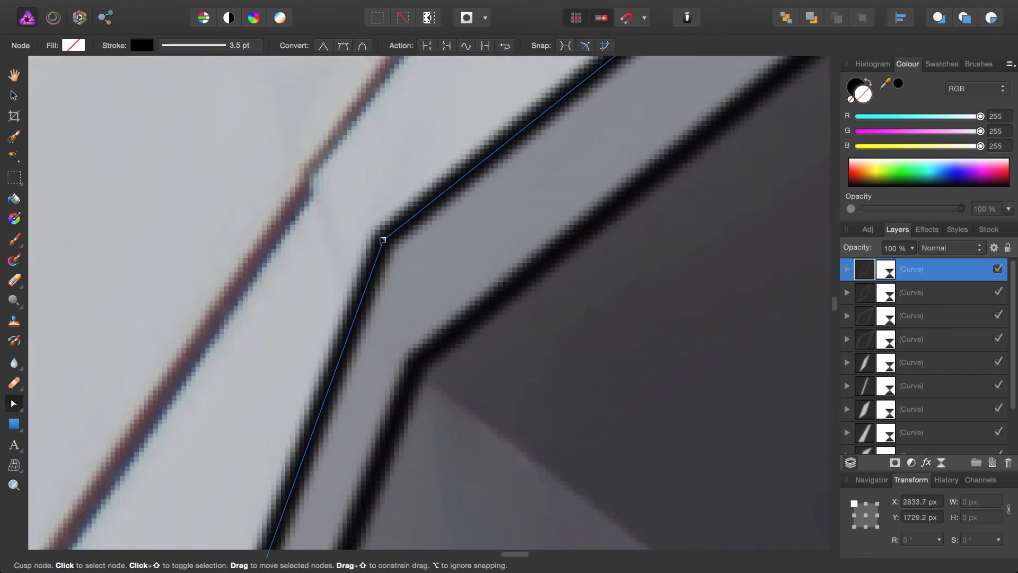
# Step: Duplicate the outline onto the next window to the upper right and place its upper-right node on the recess corner, at about X 4222 px, Y 446 px
pyautogui.scroll(-8, 383, 239)
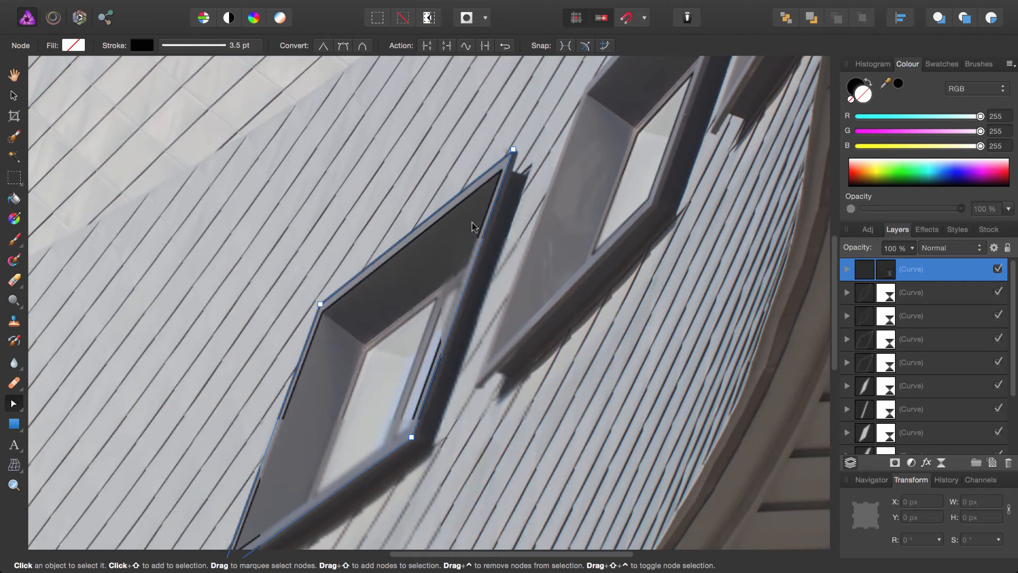
pyautogui.scroll(6, 513, 160)
pyautogui.click(514, 112)
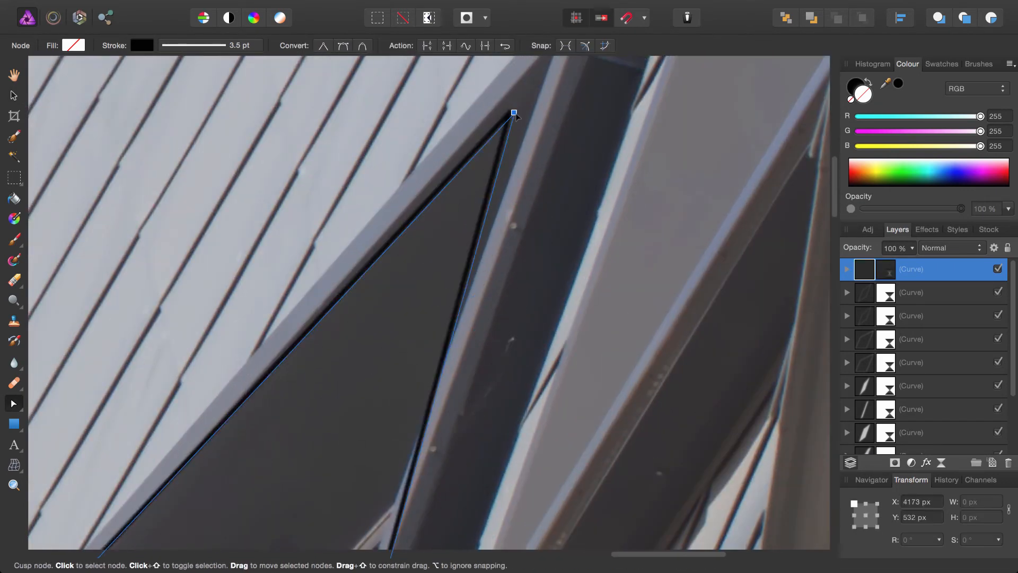
pyautogui.moveTo(514, 113); pyautogui.dragTo(449, 213)
pyautogui.scroll(3, 449, 213)
pyautogui.moveTo(480, 163); pyautogui.dragTo(481, 159)
pyautogui.scroll(-4, 480, 159)
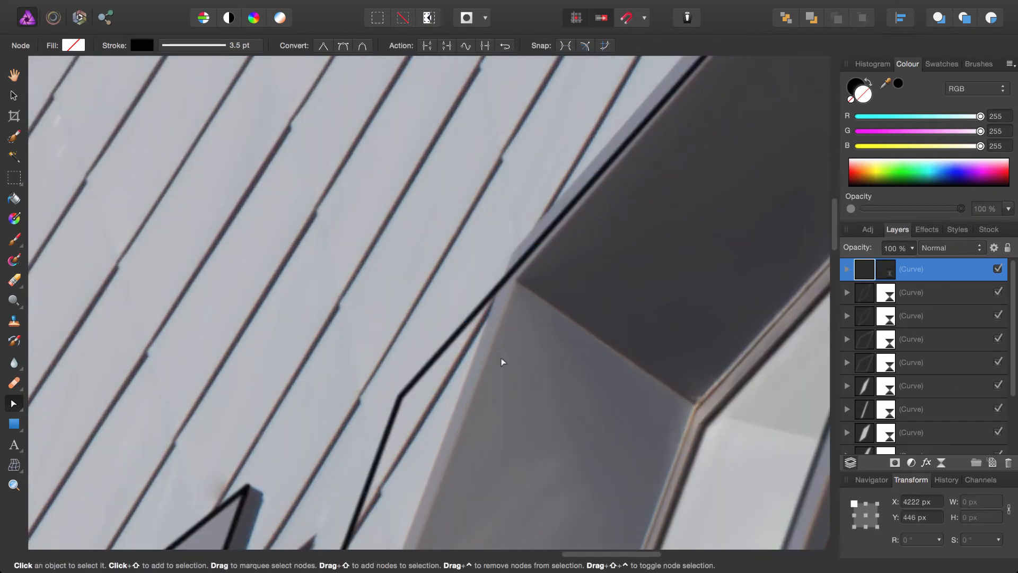
# Step: Move the third window outline's upper-left node onto the recess's inner corner, at about X 3688 px, Y 1056 px
pyautogui.moveTo(400, 395); pyautogui.dragTo(418, 297)
pyautogui.scroll(4, 573, 263)
pyautogui.scroll(-6, 444, 377)
# Step: Move the third window outline's lower-left node onto the recess's inner corner, at about X 3366 px, Y 1924 px
pyautogui.scroll(-8, 458, 398)
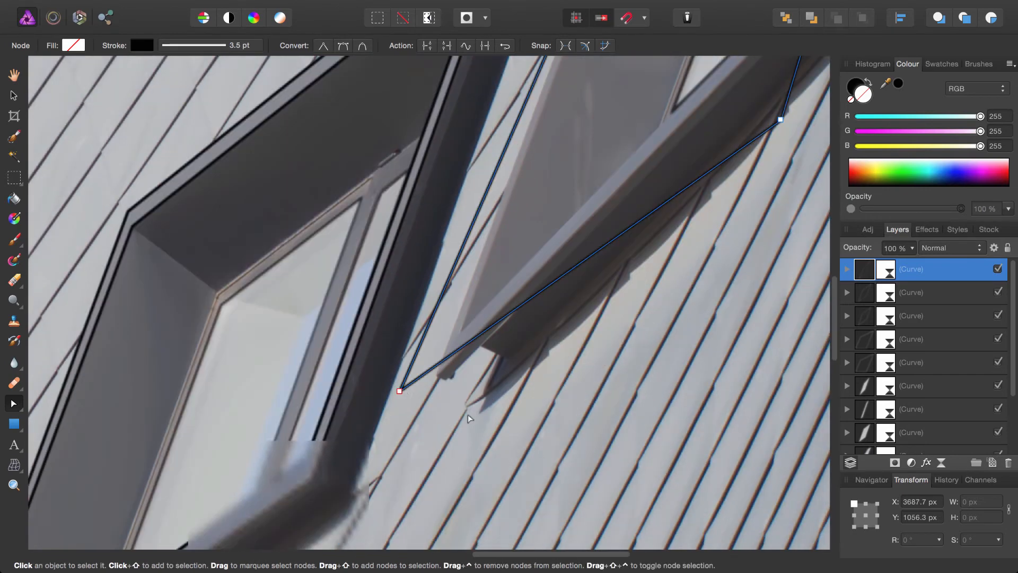
pyautogui.moveTo(399, 390); pyautogui.dragTo(482, 307)
pyautogui.scroll(6, 477, 318)
pyautogui.moveTo(486, 268); pyautogui.dragTo(415, 371)
# Step: Move the third window outline's lower-right node onto the recess's inner corner, at about X 3884 px, Y 1393 px
pyautogui.scroll(-3, 416, 370)
pyautogui.hscroll(5, 596, 346)
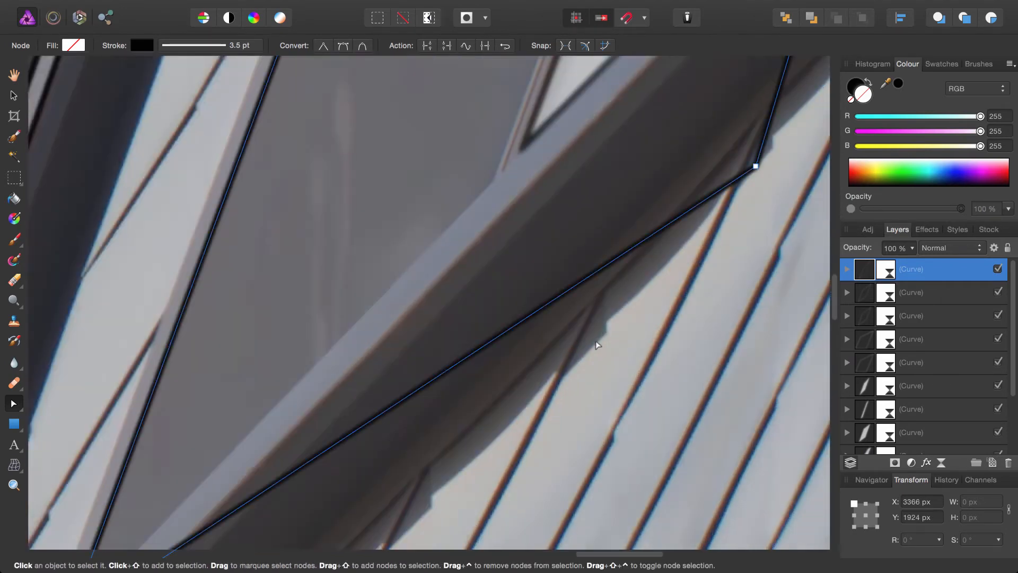
pyautogui.hscroll(4, 596, 345)
pyautogui.moveTo(520, 347); pyautogui.dragTo(530, 85)
pyautogui.scroll(4, 530, 85)
pyautogui.moveTo(445, 347); pyautogui.dragTo(440, 357)
pyautogui.scroll(-8, 461, 346)
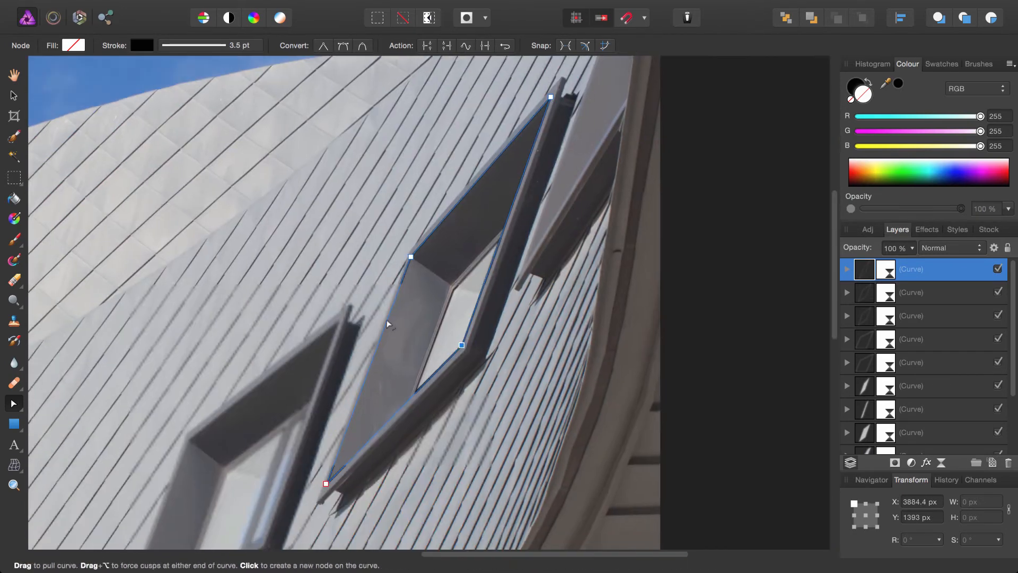
# Step: Duplicate the third window's outline and move the copy's upper-right node to the frame's outer tip, at about X 4263 px, Y 371 px
pyautogui.press('super+j')
pyautogui.scroll(7, 411, 254)
pyautogui.moveTo(410, 309); pyautogui.dragTo(511, 110)
pyautogui.scroll(-4, 405, 265)
pyautogui.scroll(5, 429, 308)
pyautogui.scroll(5, 411, 273)
# Step: Move the copy's lower-right node onto the third frame's outer edge corner, at about X 3893 px, Y 1414 px
pyautogui.scroll(-5, 492, 296)
pyautogui.scroll(-9, 432, 381)
pyautogui.hscroll(-4, 432, 382)
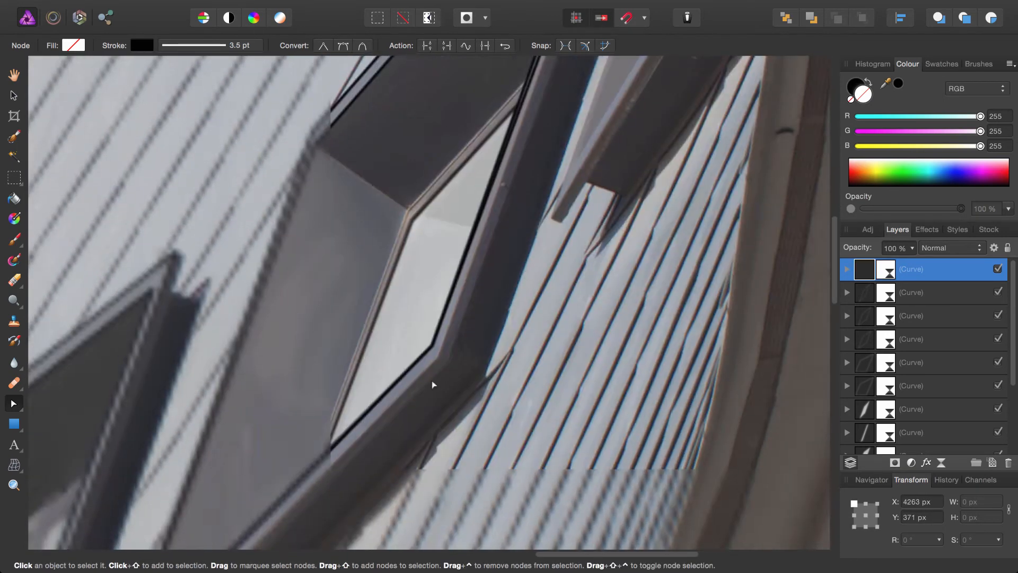
pyautogui.scroll(5, 411, 386)
pyautogui.moveTo(504, 229); pyautogui.dragTo(525, 273)
# Step: Move the copy's lower-left node onto the outer lower-left corner of the third window's frame, and fit the whole photo in view
pyautogui.scroll(-9, 411, 448)
pyautogui.hscroll(-3, 548, 293)
pyautogui.scroll(5, 408, 429)
pyautogui.click(505, 232)
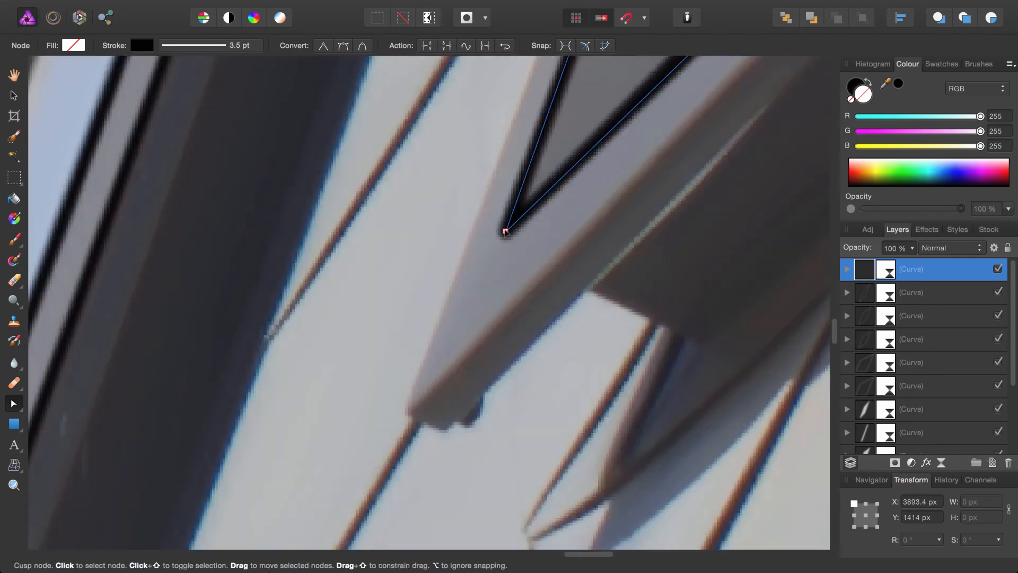
pyautogui.moveTo(505, 232); pyautogui.dragTo(409, 410)
pyautogui.press('h')
pyautogui.press('super+0')
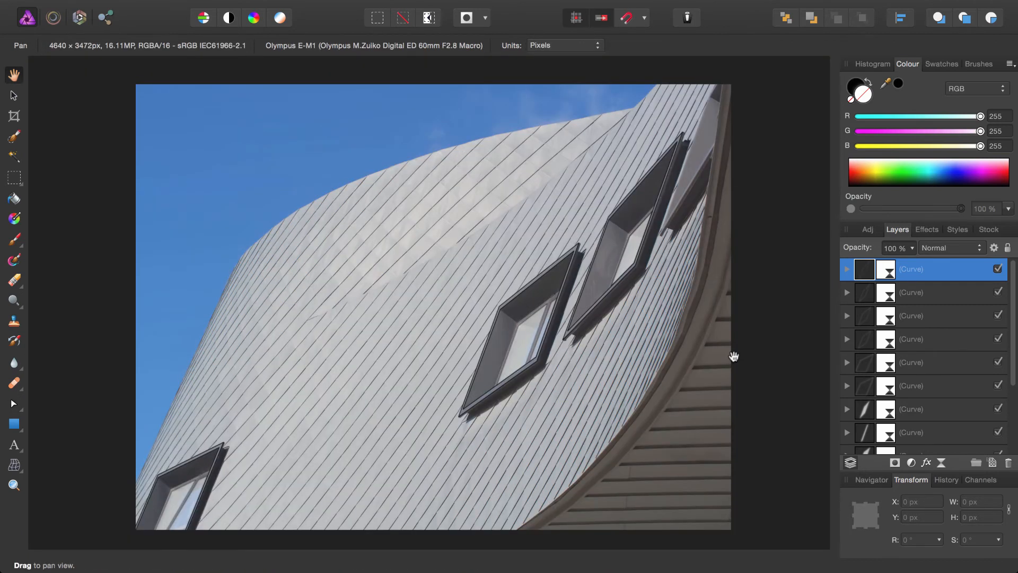
# Step: Select the whole blue sky on the base photo layer with the Selection Brush, following the building's roofline
pyautogui.scroll(-5, 1016, 419)
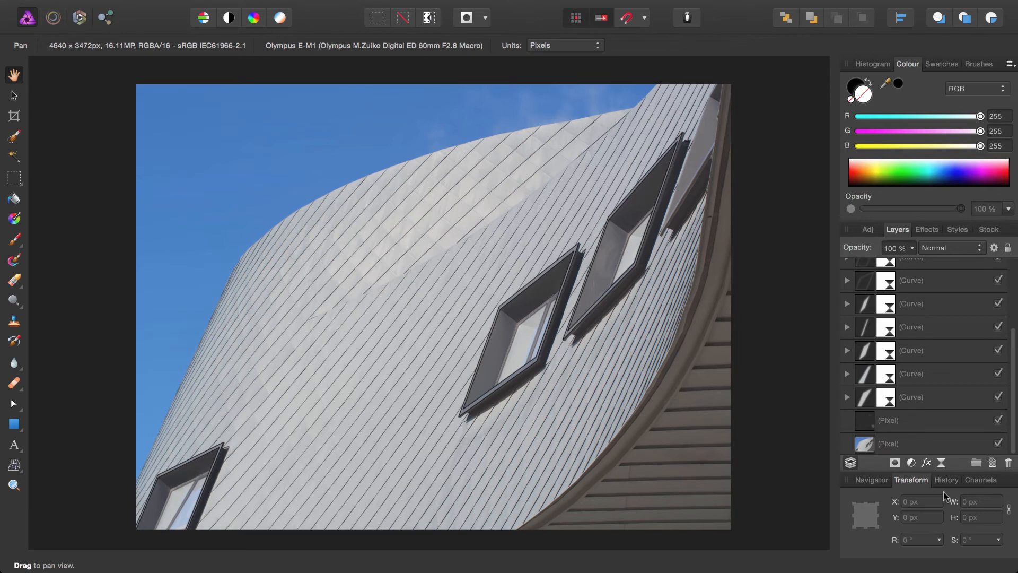
pyautogui.click(867, 448)
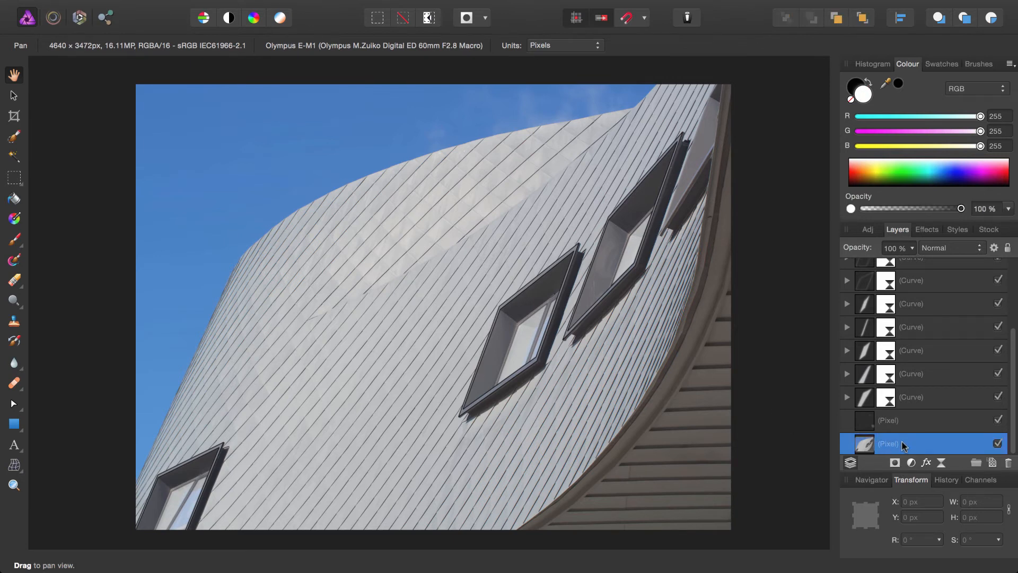
pyautogui.click(15, 137)
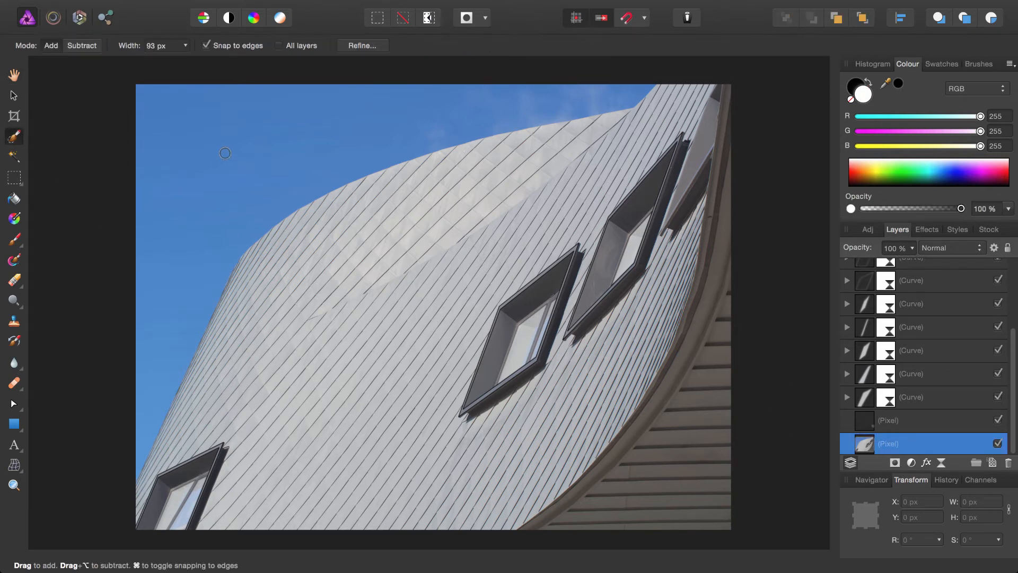
pyautogui.moveTo(481, 108)
pyautogui.mouseDown()
pyautogui.moveTo(631, 96)
pyautogui.moveTo(456, 125)
pyautogui.moveTo(318, 180)
pyautogui.moveTo(147, 379)
pyautogui.moveTo(254, 159)
pyautogui.moveTo(451, 106)
pyautogui.mouseUp()
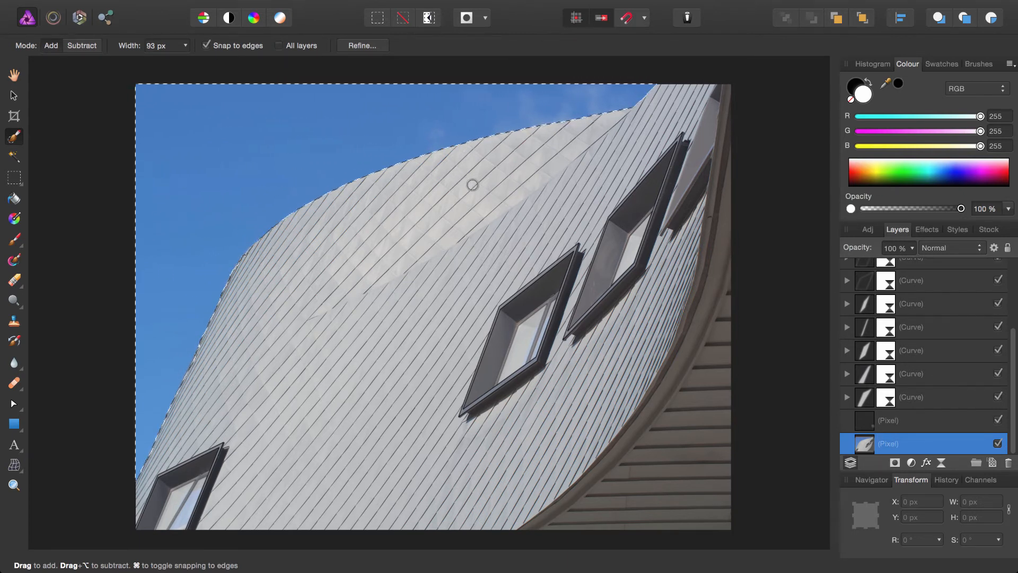
# Step: Add a Recolour adjustment layer limited to the sky selection, and deselect the sky
pyautogui.click(282, 7)
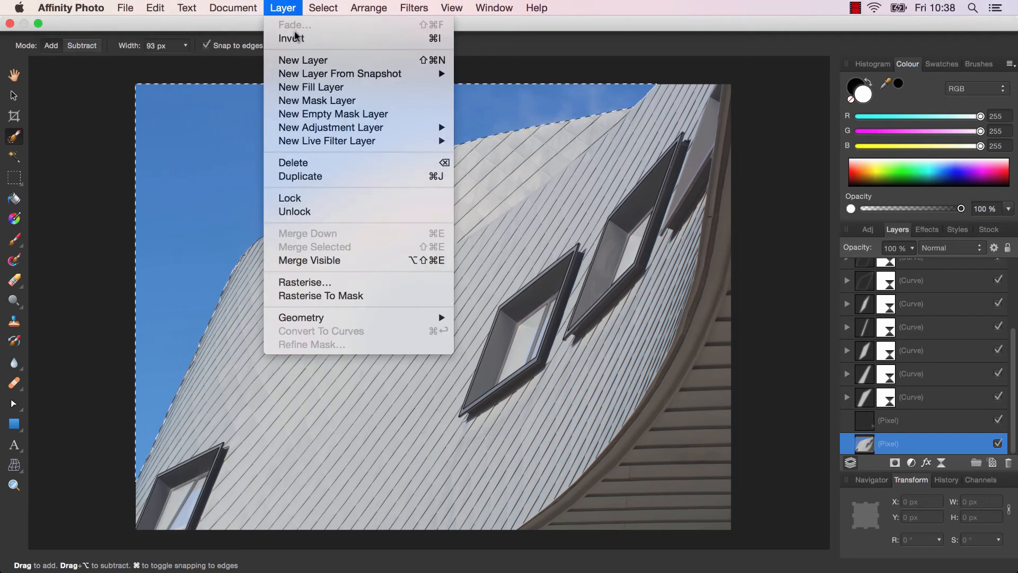
pyautogui.moveTo(350, 132)
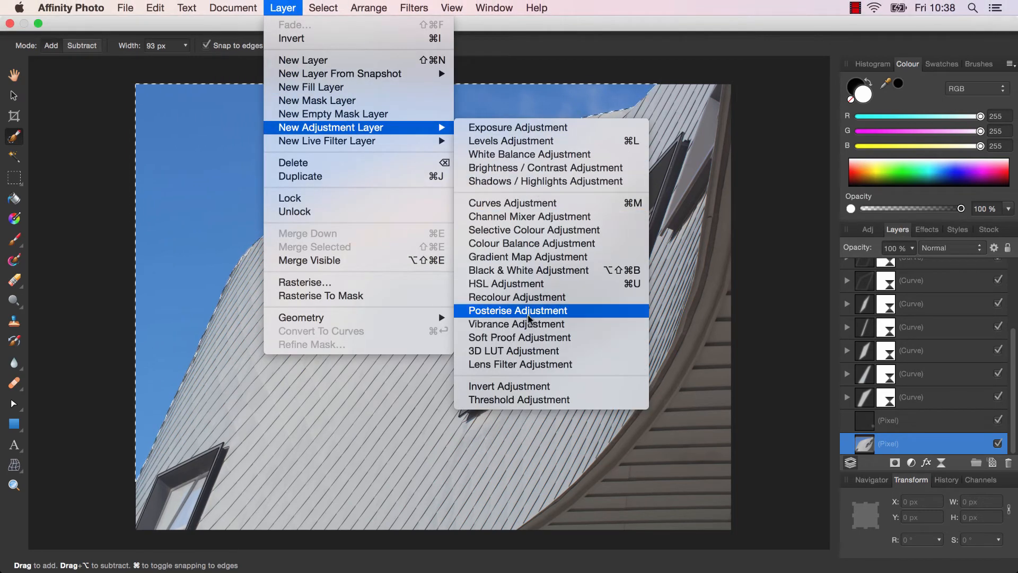
pyautogui.click(531, 297)
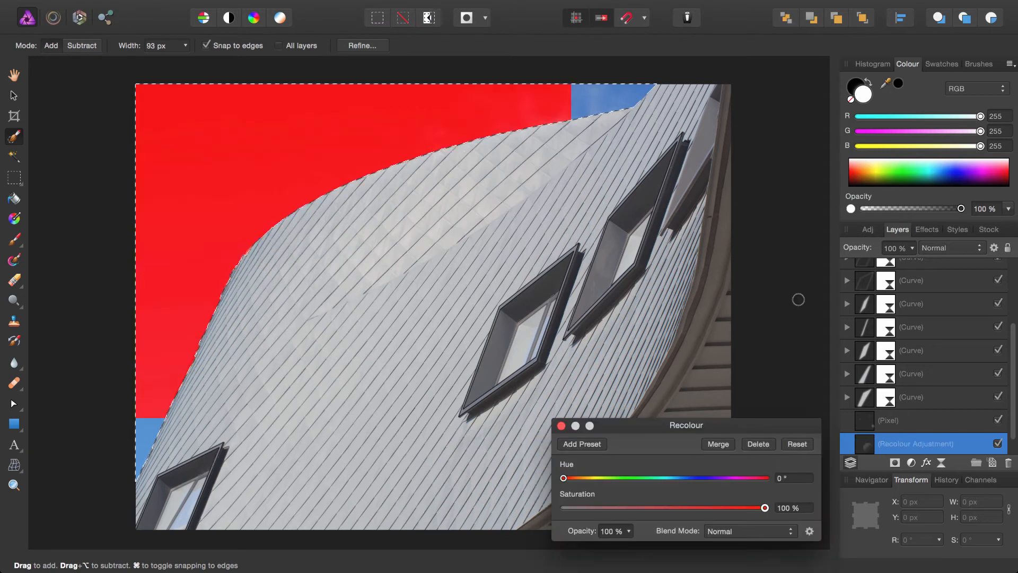
pyautogui.press('super+d')
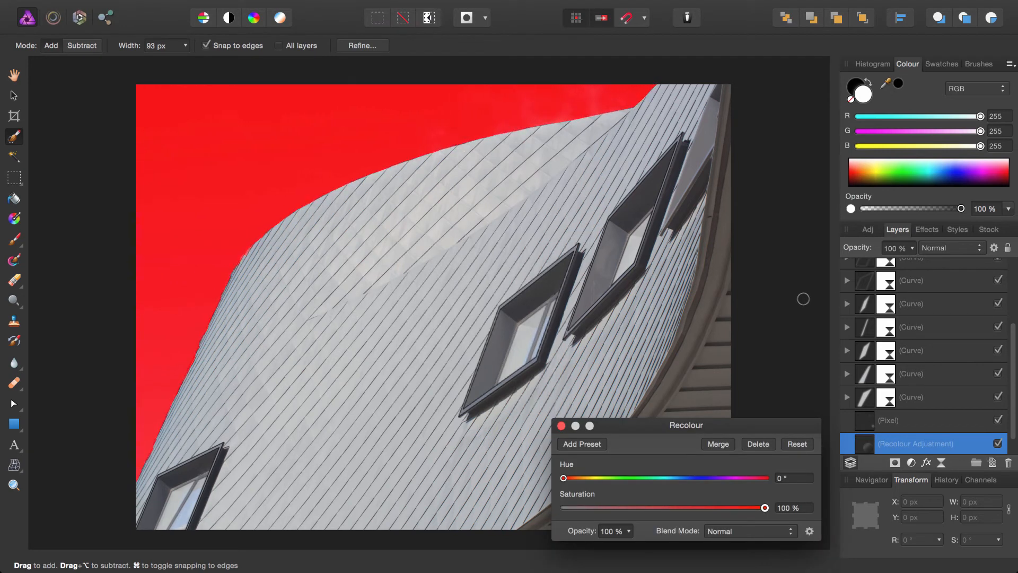
# Step: Shift the Recolour adjustment's hue so the sky turns bright cyan, and close its settings
pyautogui.moveTo(690, 429); pyautogui.dragTo(691, 335)
pyautogui.moveTo(631, 385); pyautogui.dragTo(675, 386)
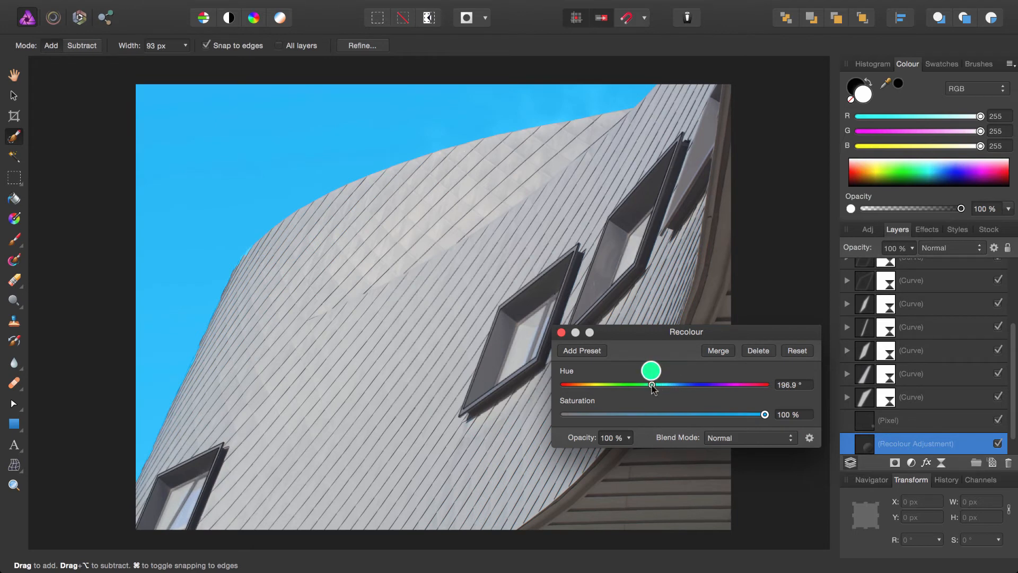
pyautogui.moveTo(653, 386); pyautogui.dragTo(668, 386)
pyautogui.moveTo(669, 338); pyautogui.dragTo(739, 205)
pyautogui.click(631, 199)
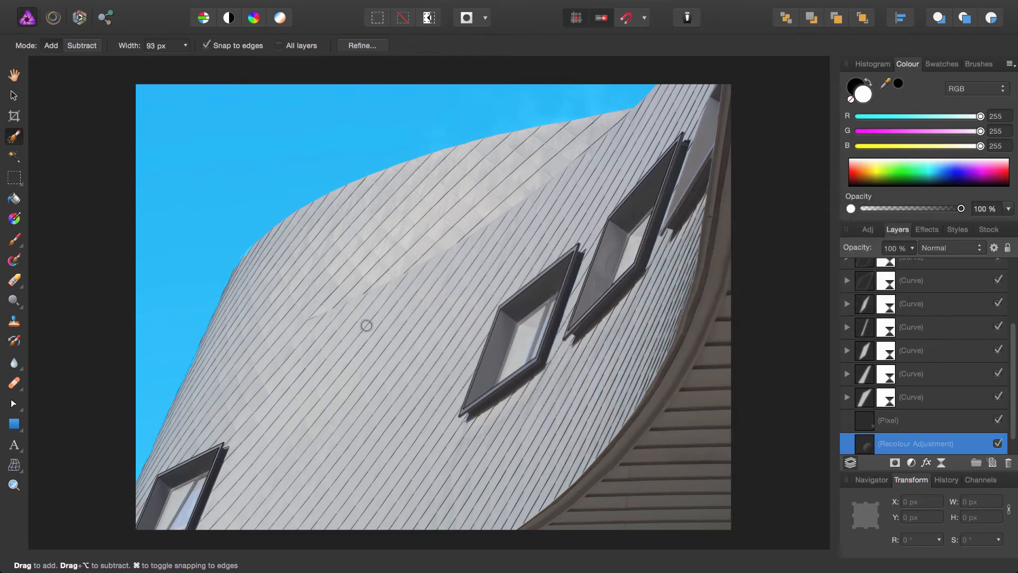
# Step: Start refining the Recolour adjustment's mask where the sky meets the building's steep left edge
pyautogui.scroll(3, 418, 297)
pyautogui.scroll(2, 392, 260)
pyautogui.scroll(3, 397, 260)
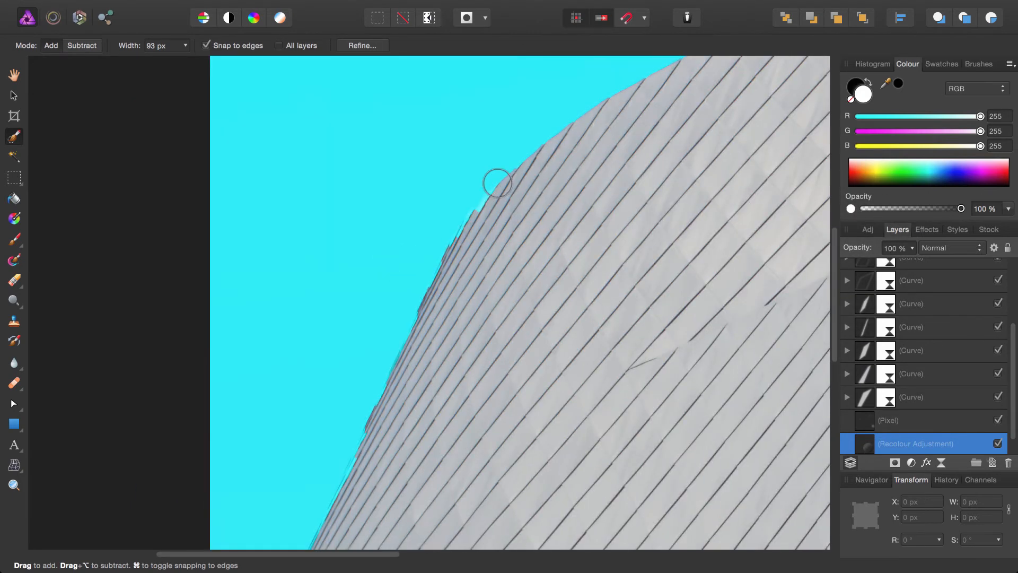
pyautogui.scroll(-5, 387, 299)
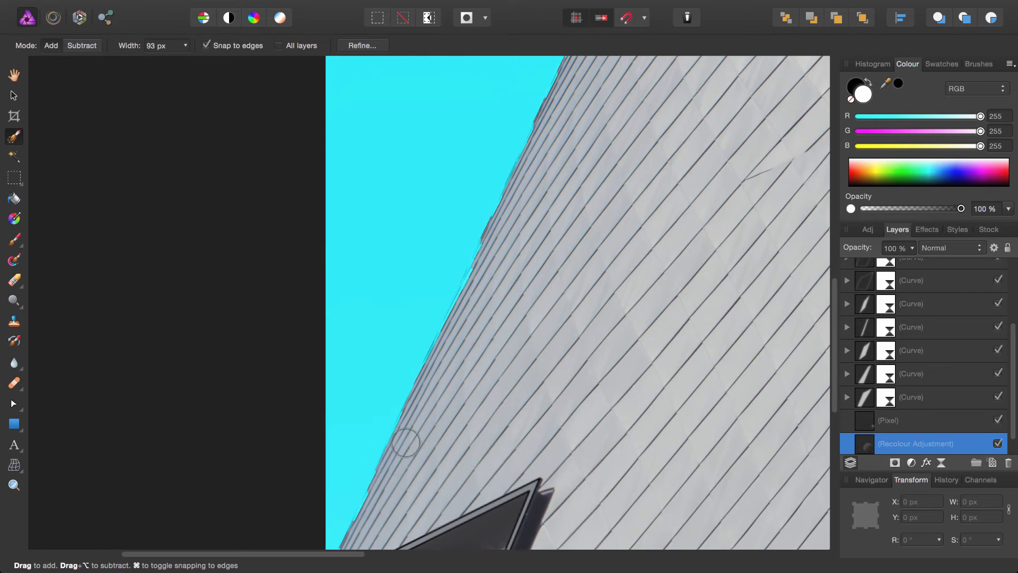
pyautogui.scroll(-3, 564, 345)
pyautogui.hscroll(4, 564, 346)
pyautogui.scroll(-1, 1015, 424)
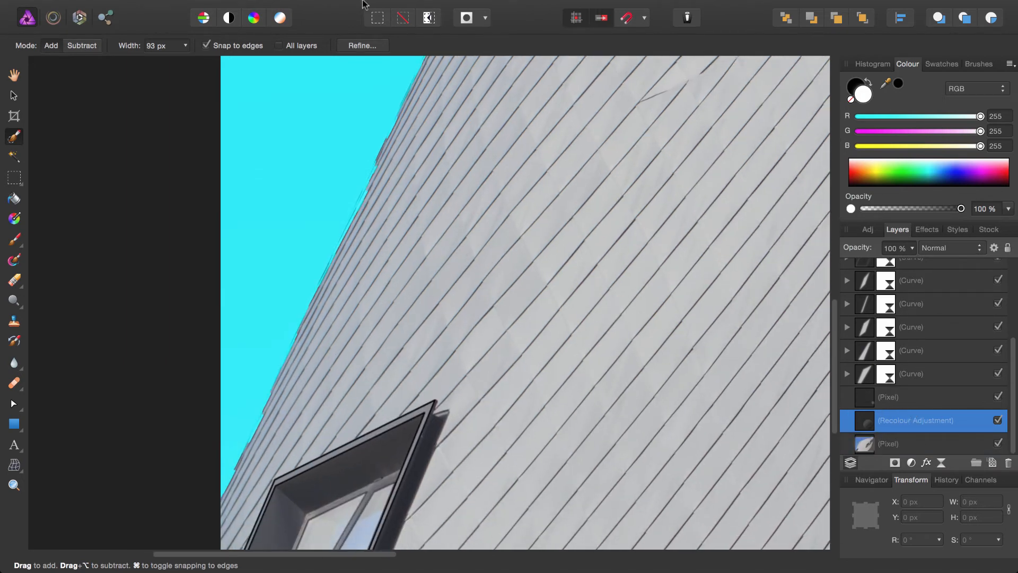
pyautogui.moveTo(357, 2)
pyautogui.click(284, 7)
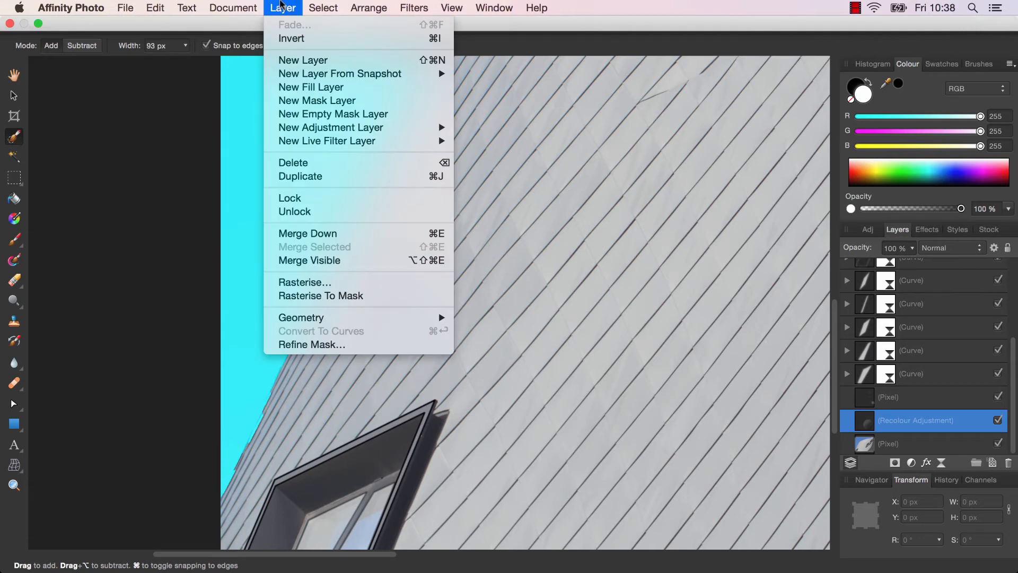
pyautogui.click(314, 344)
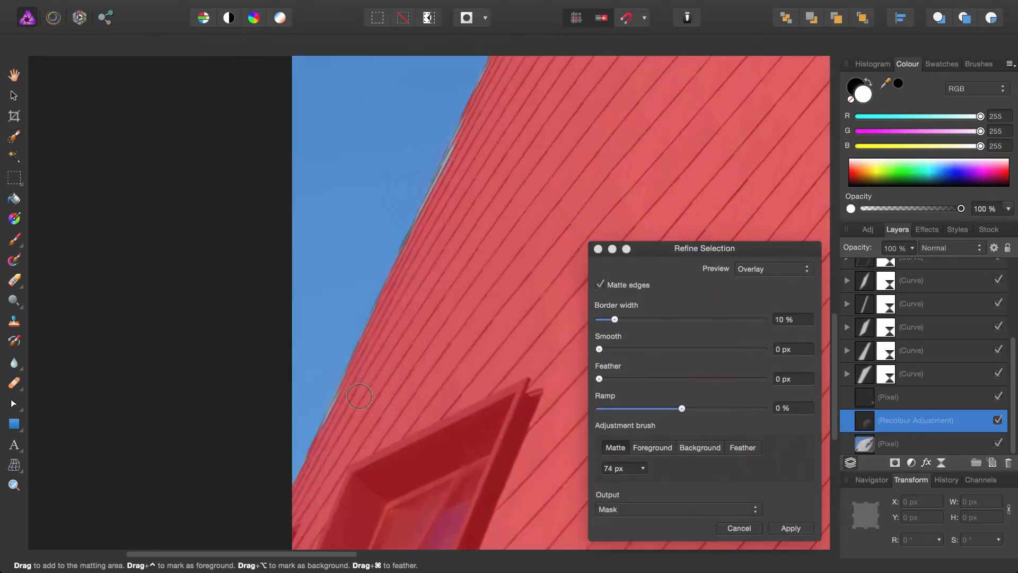
# Step: Paint the 74 px Matte adjustment brush upwards along the building's left edge to refine the sky mask's boundary
pyautogui.scroll(2, 381, 379)
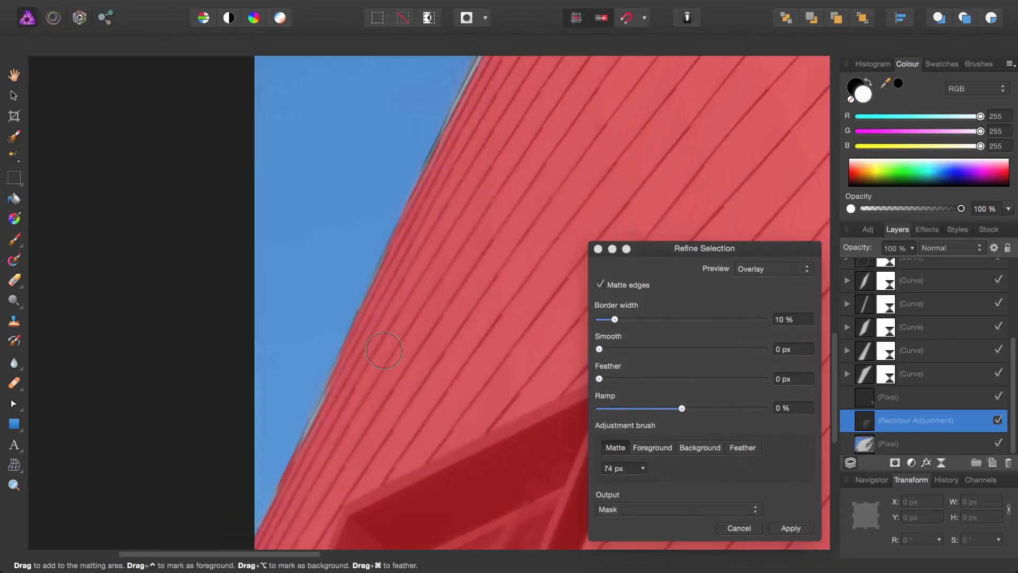
pyautogui.scroll(-4, 395, 342)
pyautogui.hscroll(-2, 395, 342)
pyautogui.moveTo(317, 414); pyautogui.dragTo(426, 158)
pyautogui.moveTo(597, 182)
pyautogui.mouseDown()
pyautogui.moveTo(541, 253)
pyautogui.moveTo(483, 358)
pyautogui.mouseUp()
pyautogui.moveTo(312, 340)
pyautogui.mouseDown()
pyautogui.moveTo(378, 160)
pyautogui.moveTo(431, 77)
pyautogui.mouseUp()
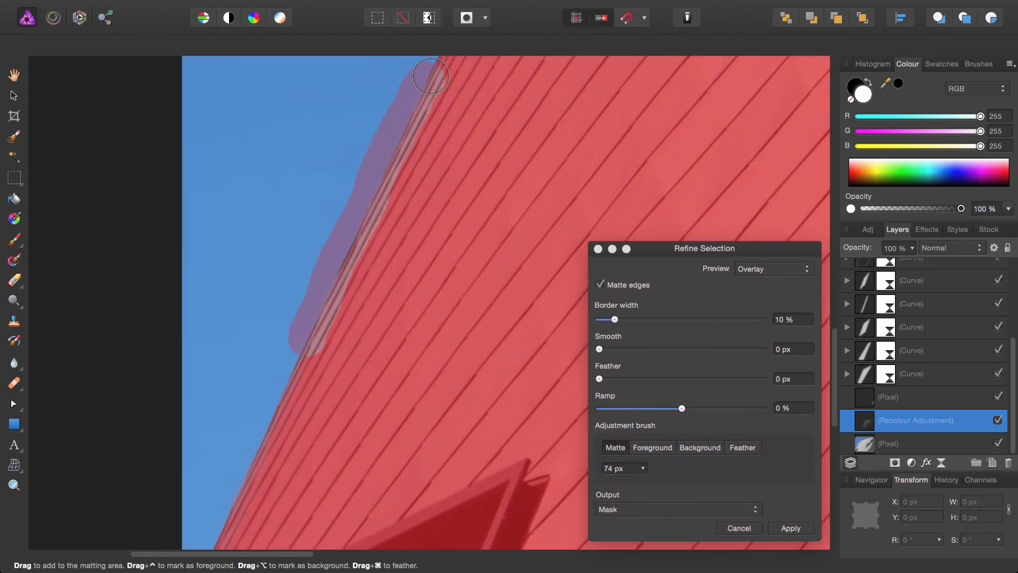
pyautogui.scroll(3, 527, 158)
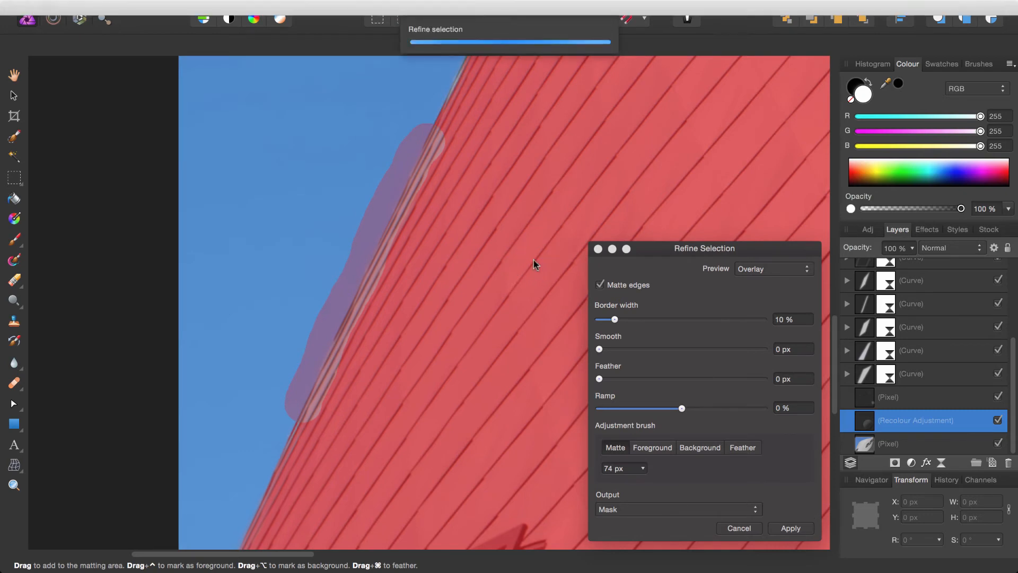
pyautogui.moveTo(303, 388); pyautogui.dragTo(454, 68)
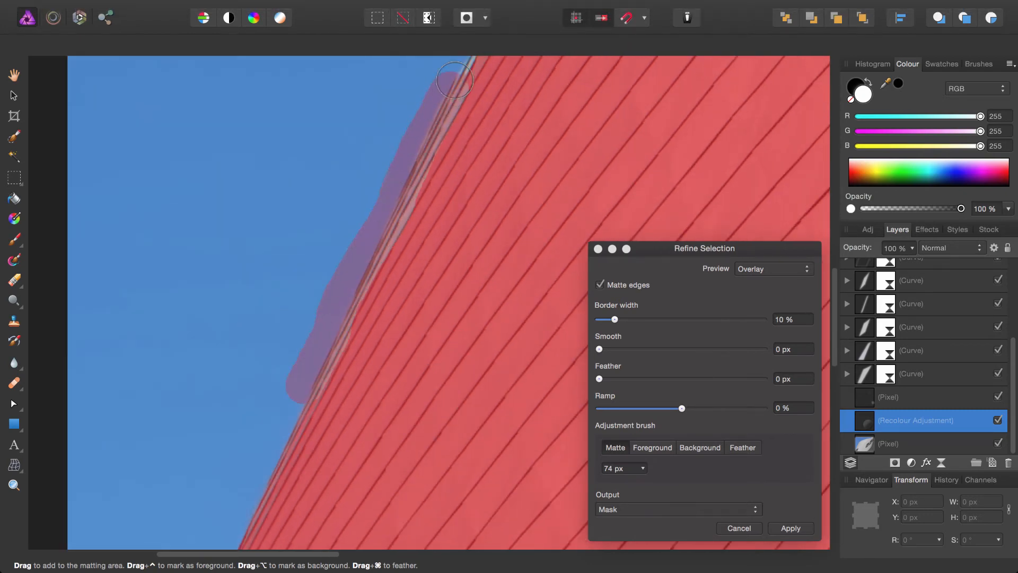
pyautogui.scroll(3, 505, 325)
pyautogui.moveTo(350, 355); pyautogui.dragTo(522, 114)
# Step: Check the remaining roofline, fit the whole photo in view, and apply the refinement with Mask as the output
pyautogui.scroll(3, 349, 307)
pyautogui.scroll(10, 350, 308)
pyautogui.hscroll(5, 350, 307)
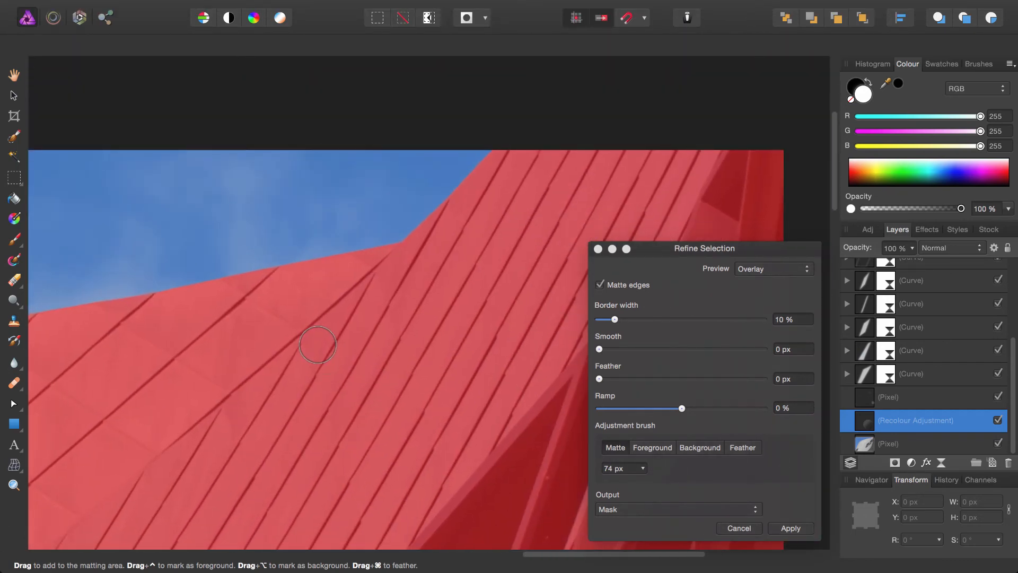
pyautogui.scroll(-5, 314, 346)
pyautogui.hscroll(-3, 313, 345)
pyautogui.press('super+0')
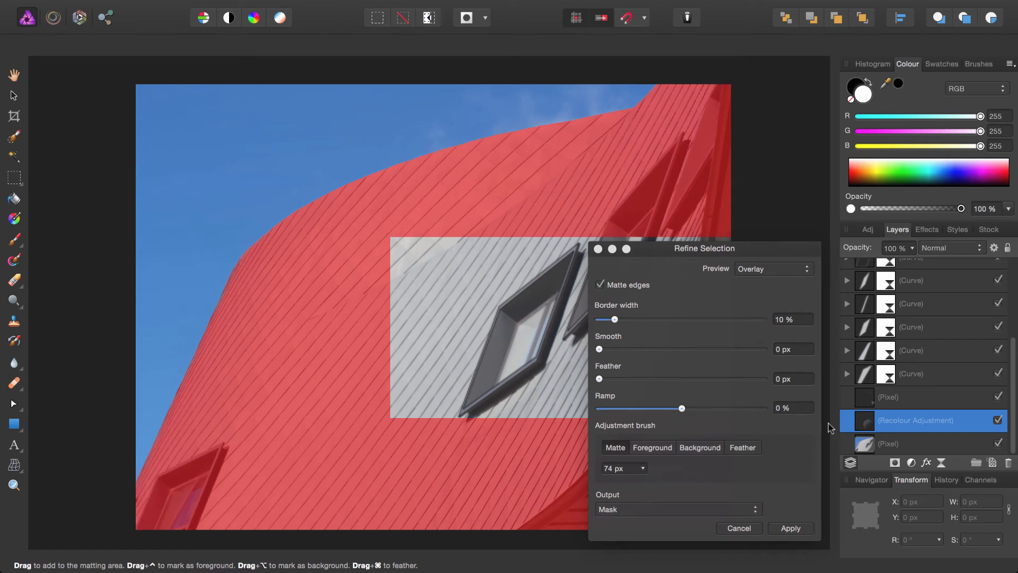
pyautogui.click(790, 528)
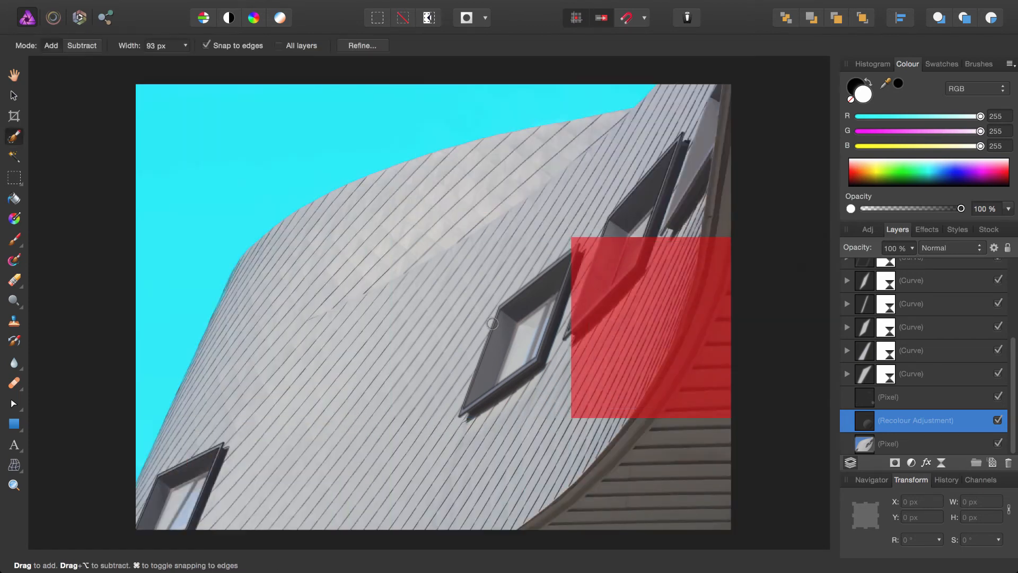
pyautogui.press('h')
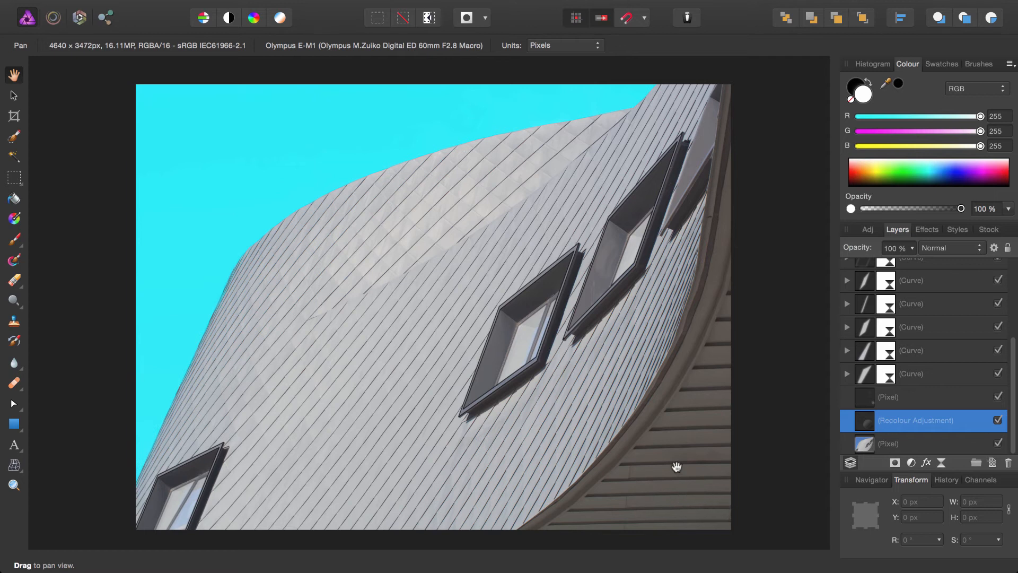
# Step: Prepare the Pen tool above the retouching pixel layer, with a 0.5 pt black stroke and Smart mode
pyautogui.click(899, 398)
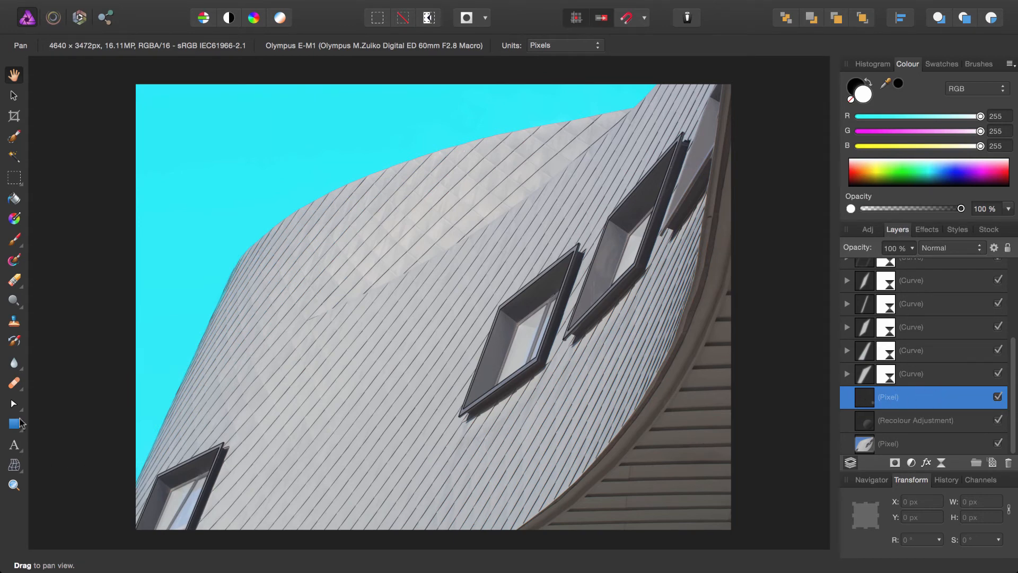
pyautogui.click(18, 406)
pyautogui.click(76, 405)
pyautogui.scroll(-1, 478, 337)
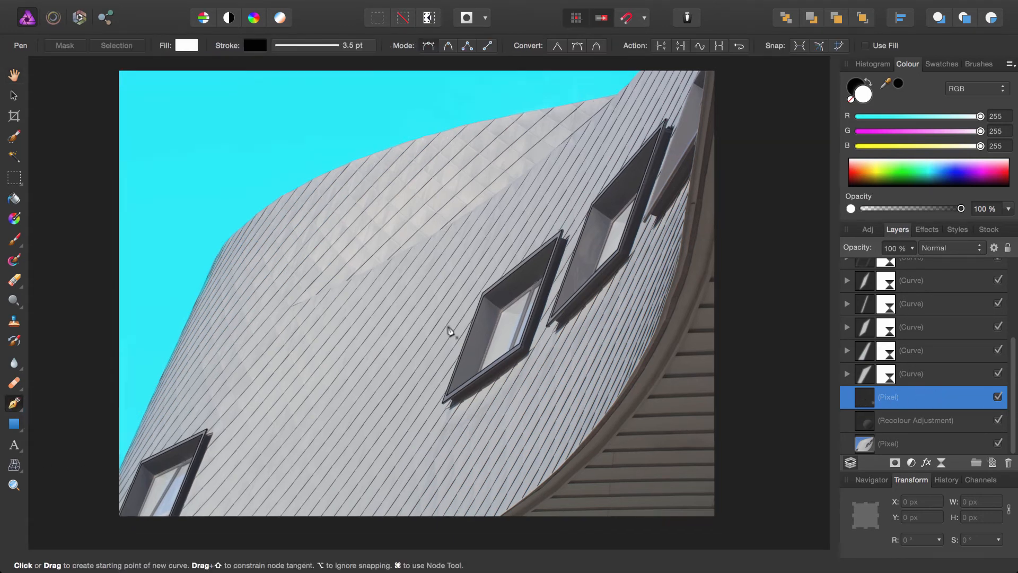
pyautogui.scroll(10, 449, 330)
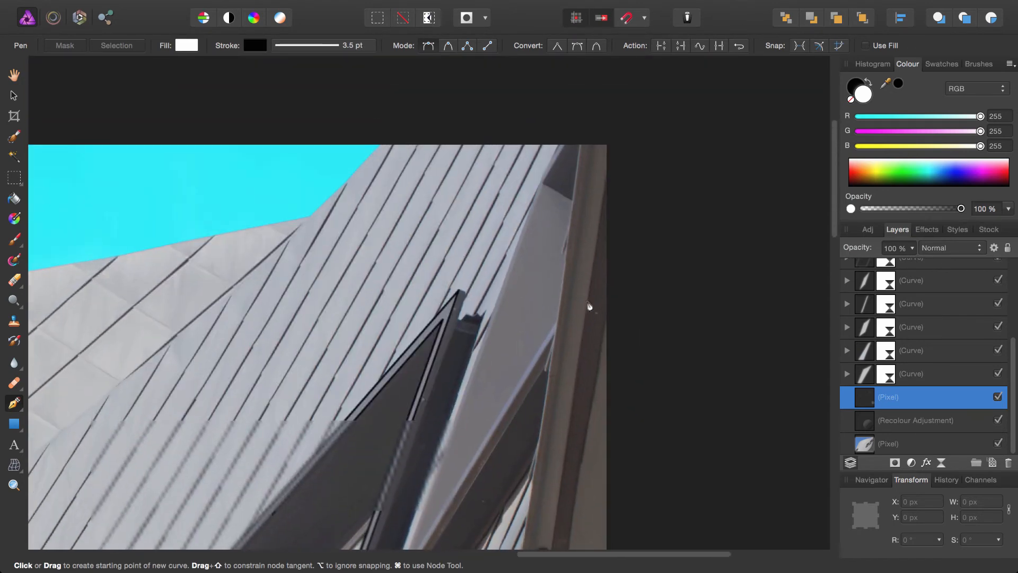
pyautogui.scroll(5, 607, 207)
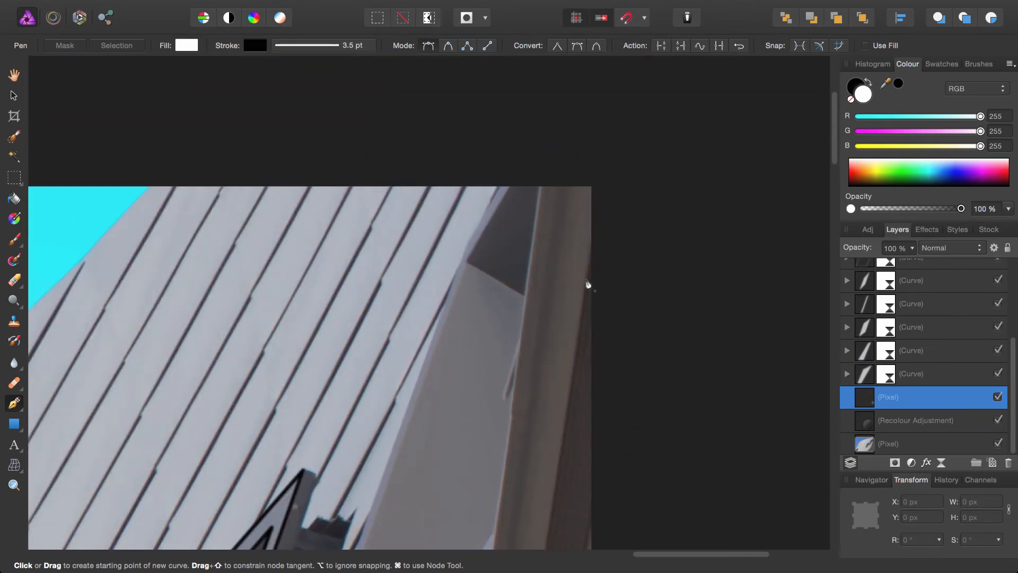
pyautogui.scroll(-1, 588, 284)
pyautogui.hscroll(1, 588, 284)
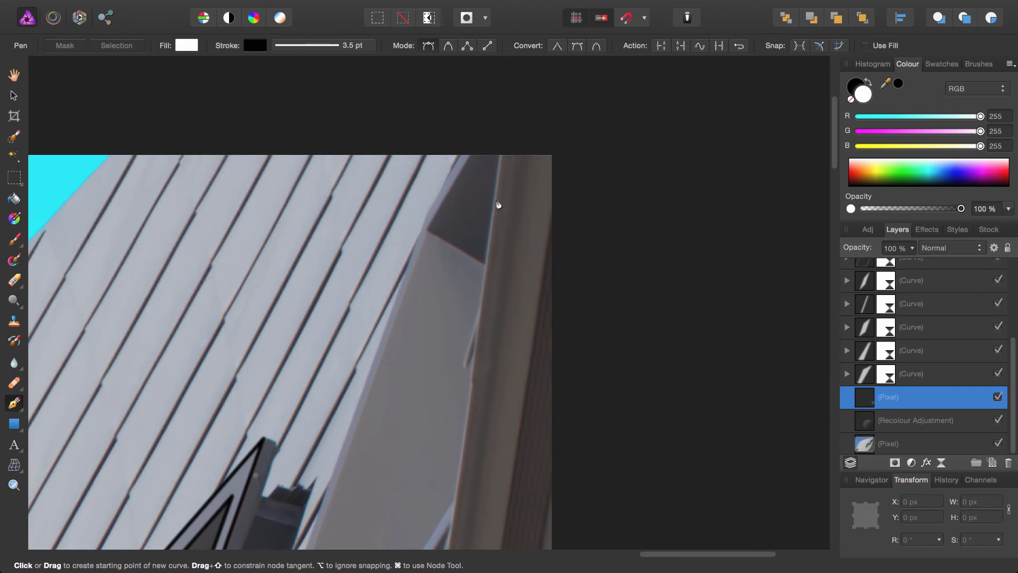
pyautogui.click(316, 51)
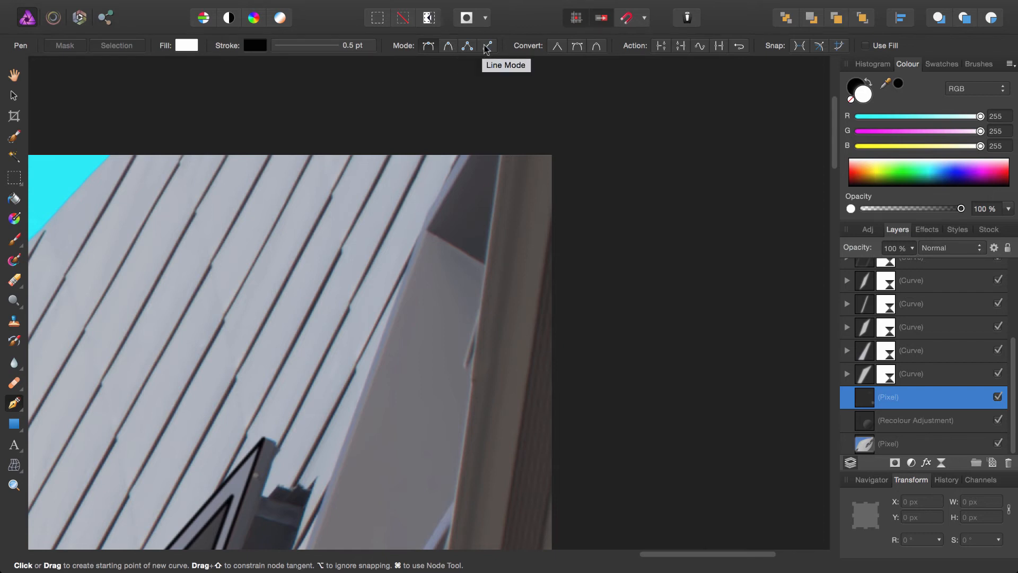
pyautogui.click(448, 46)
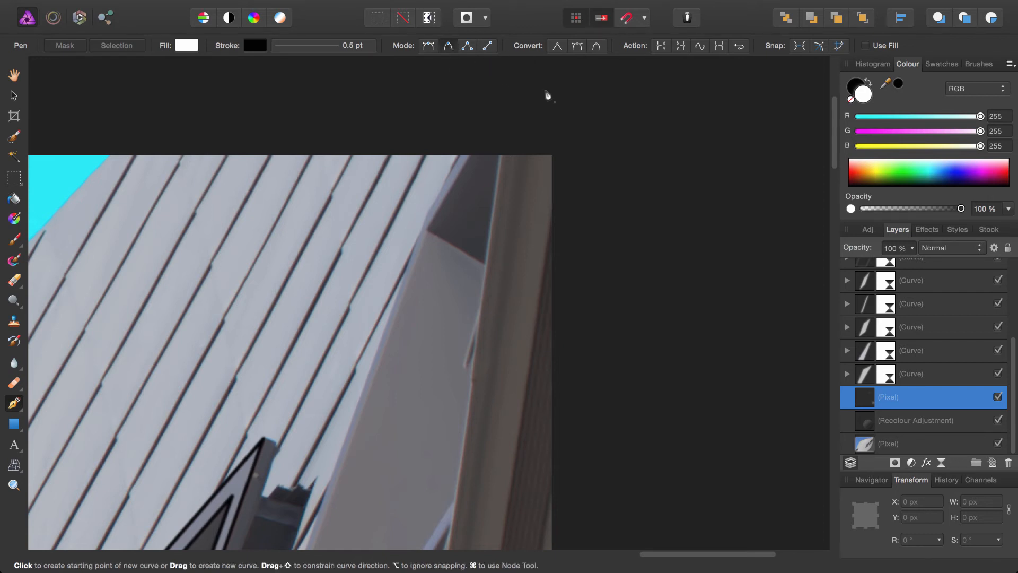
# Step: Start a curve down the brown rim's inner edge, with nodes at about X 4557, Y 137 px and X 4525, Y 385 px
pyautogui.scroll(5, 532, 120)
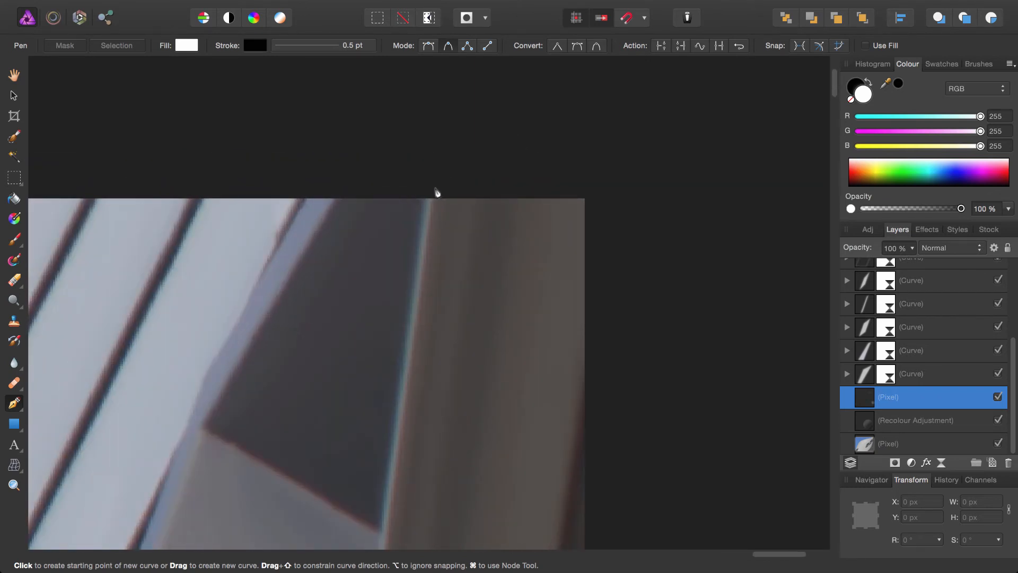
pyautogui.scroll(-5, 434, 214)
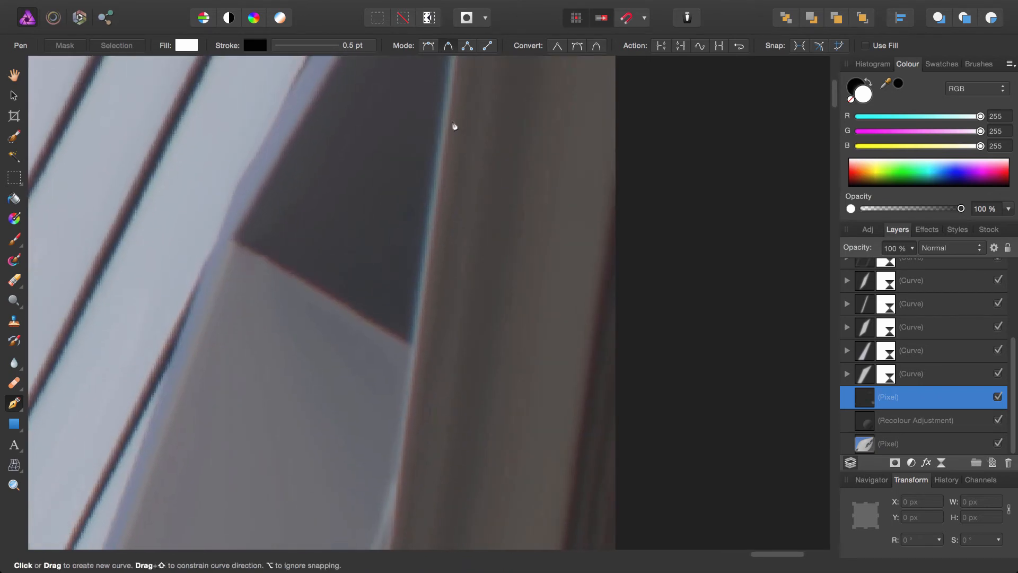
pyautogui.click(422, 331)
pyautogui.scroll(3, 441, 432)
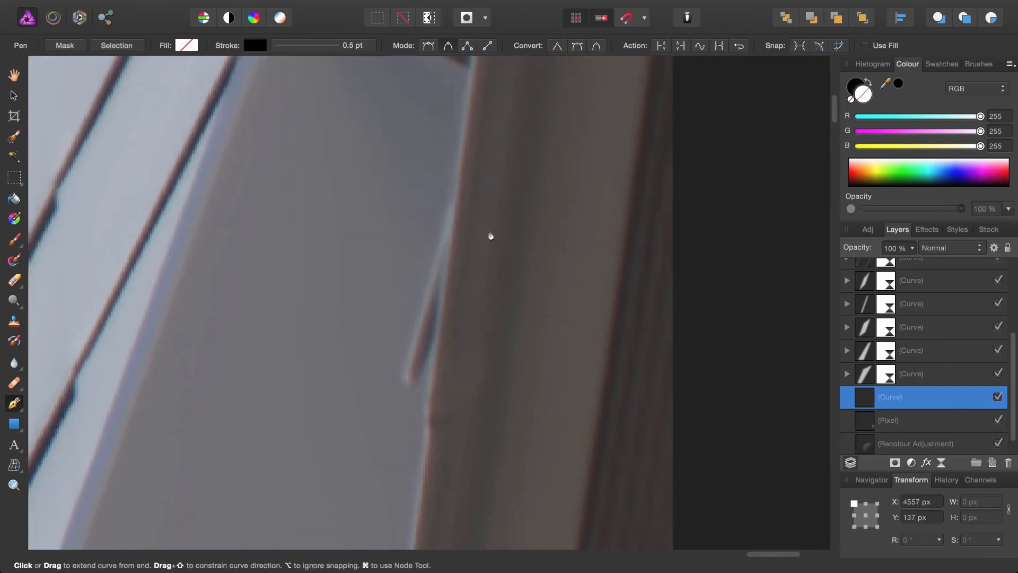
pyautogui.scroll(-5, 452, 310)
pyautogui.click(459, 313)
# Step: Extend the curve down the brown rim's inner edge, with nodes at about X 4473, Y 720 px and X 4455, Y 838 px
pyautogui.scroll(-5, 460, 314)
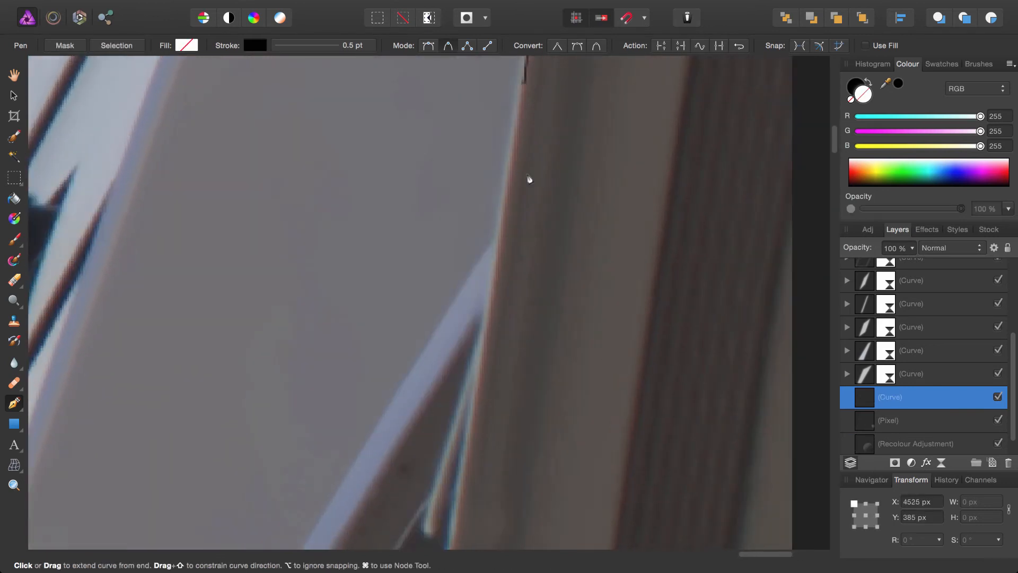
pyautogui.click(490, 332)
pyautogui.scroll(-6, 492, 329)
pyautogui.scroll(-5, 504, 303)
pyautogui.click(518, 322)
pyautogui.scroll(-6, 530, 329)
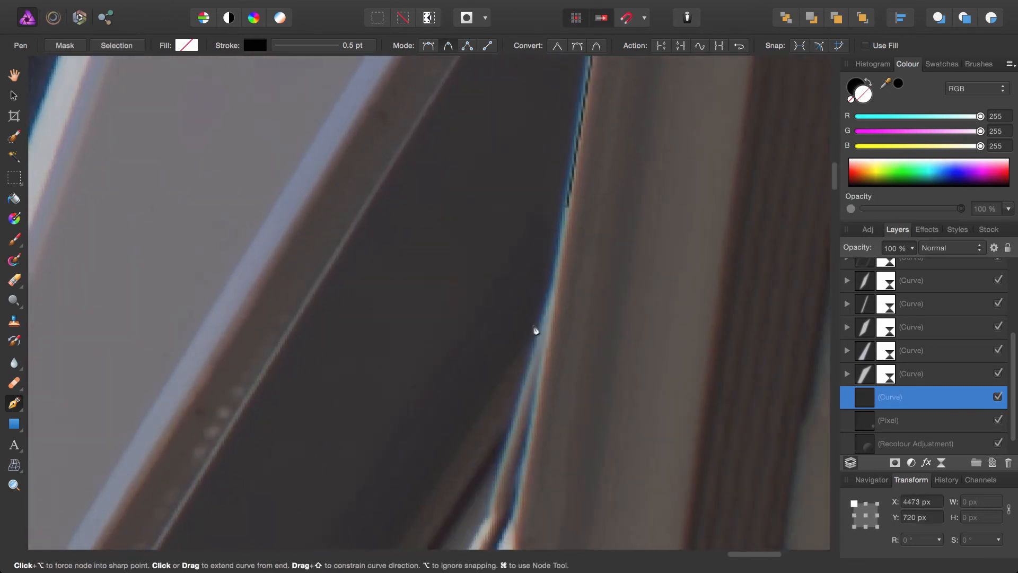
pyautogui.scroll(-5, 550, 344)
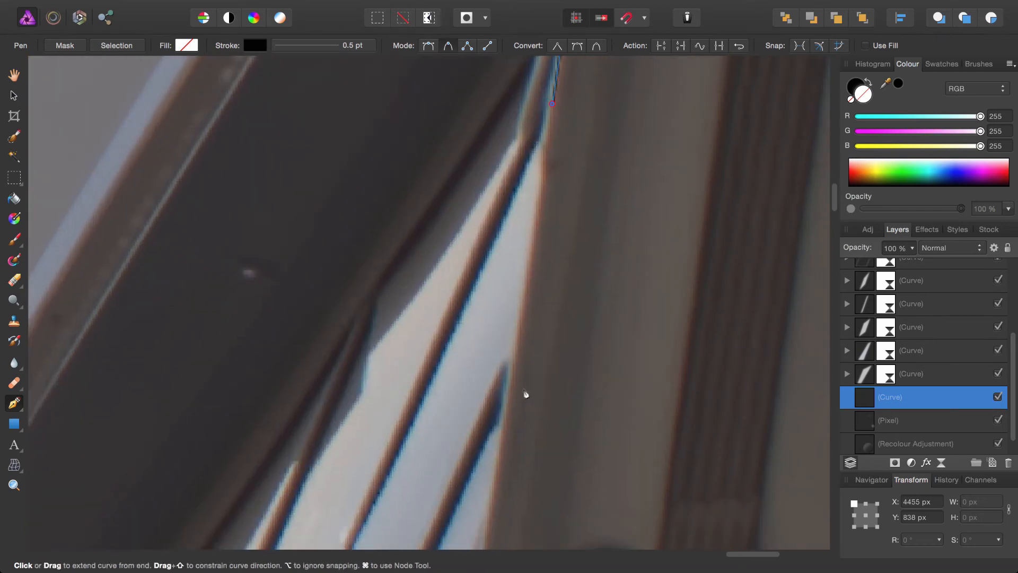
# Step: Continue the curve past the upper wall panels, with nodes at about X 4412, Y 1115 px and X 4228, Y 1891 px
pyautogui.click(525, 393)
pyautogui.scroll(-6, 528, 390)
pyautogui.click(500, 430)
pyautogui.scroll(-6, 530, 371)
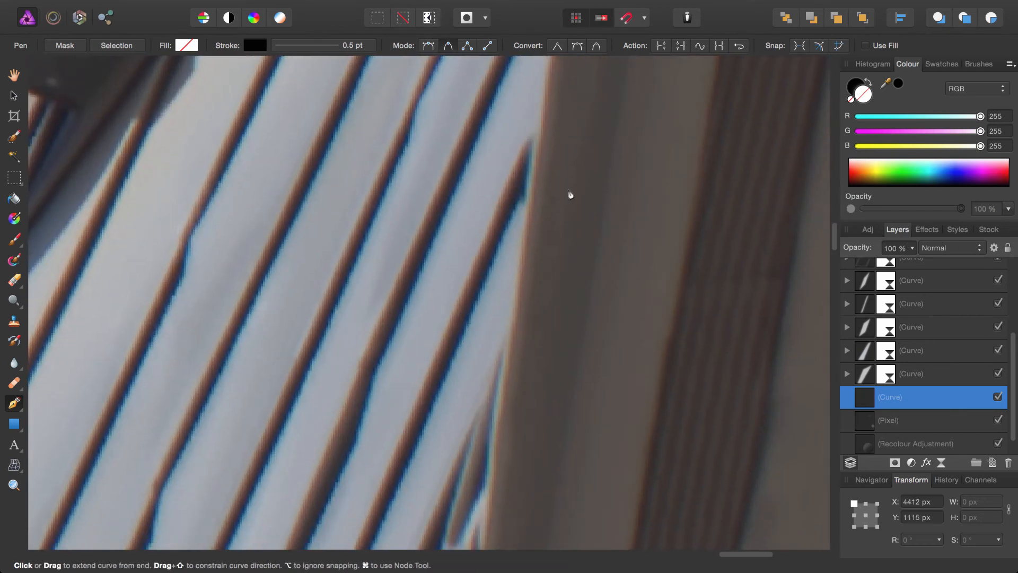
pyautogui.hscroll(-2, 509, 375)
pyautogui.click(505, 415)
pyautogui.scroll(-10, 575, 357)
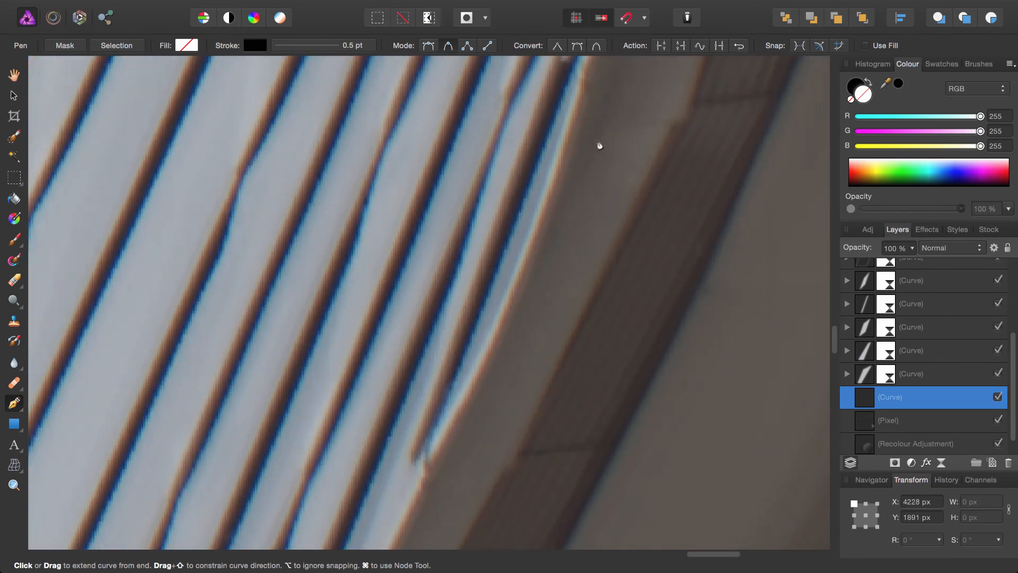
# Step: Follow the rim's bend with curve nodes at about X 4128, Y 2134 px and X 4049, Y 2280 px
pyautogui.scroll(-4, 520, 313)
pyautogui.click(529, 296)
pyautogui.scroll(-10, 539, 255)
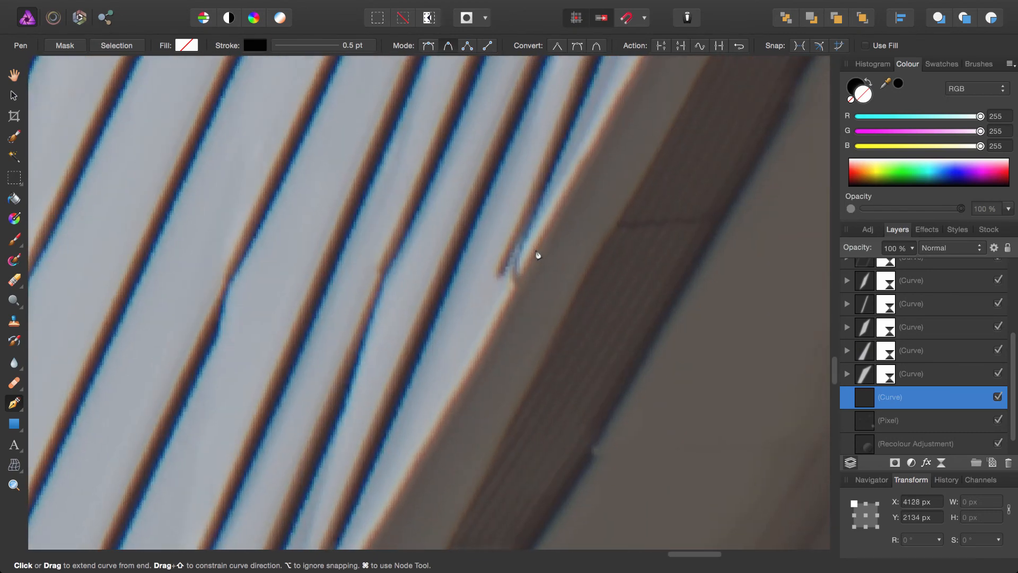
pyautogui.scroll(-3, 530, 260)
pyautogui.click(505, 277)
pyautogui.scroll(-10, 556, 228)
pyautogui.hscroll(-3, 557, 228)
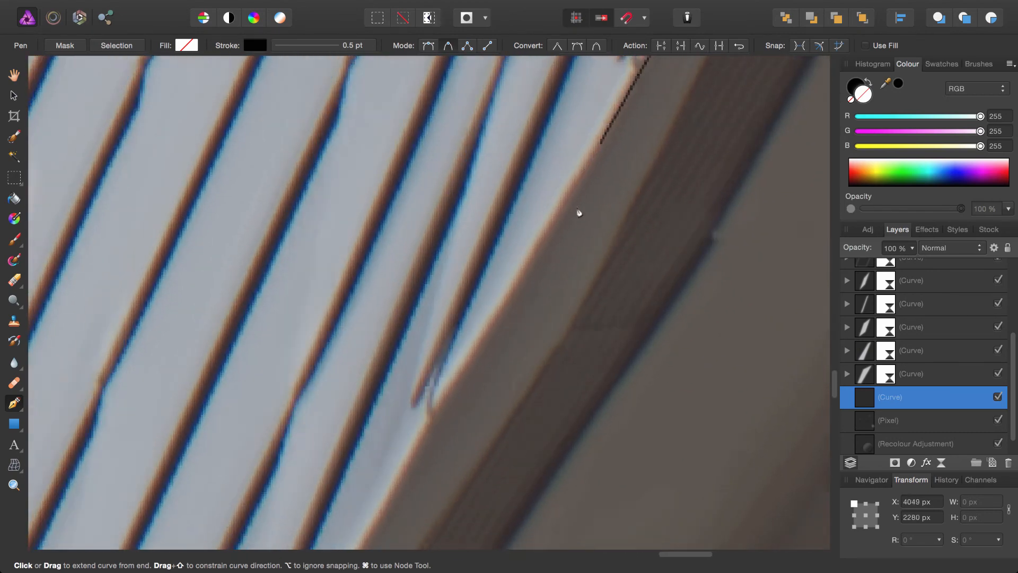
# Step: Trace the rim's diagonal inner edge with closely spaced nodes from about X 4002, Y 2358 px to X 3760, Y 2719 px
pyautogui.click(525, 263)
pyautogui.moveTo(528, 313); pyautogui.dragTo(625, 152)
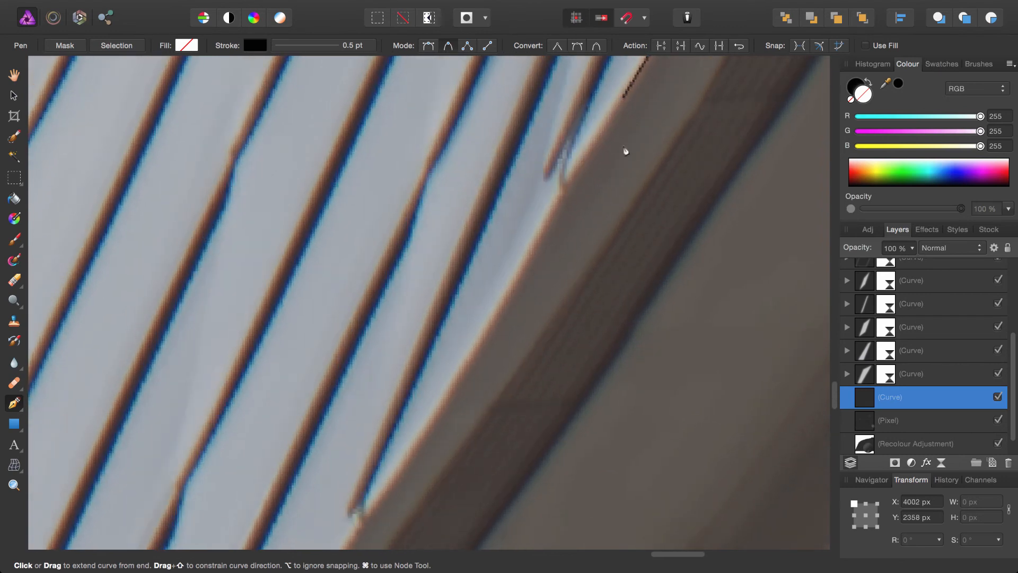
pyautogui.click(511, 304)
pyautogui.moveTo(437, 450); pyautogui.dragTo(542, 271)
pyautogui.click(481, 346)
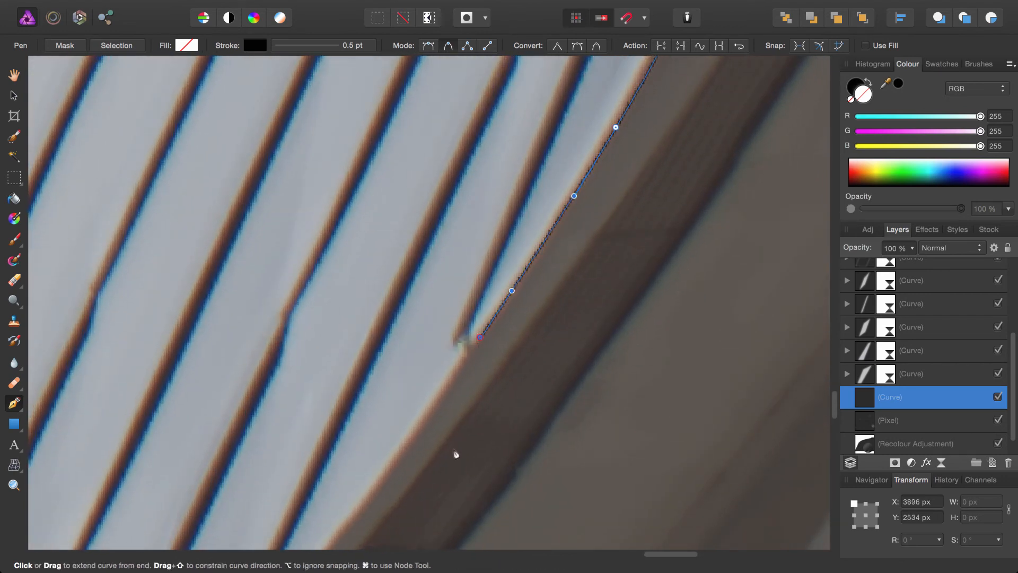
pyautogui.moveTo(464, 448); pyautogui.dragTo(591, 265)
pyautogui.click(505, 309)
pyautogui.moveTo(469, 402); pyautogui.dragTo(643, 205)
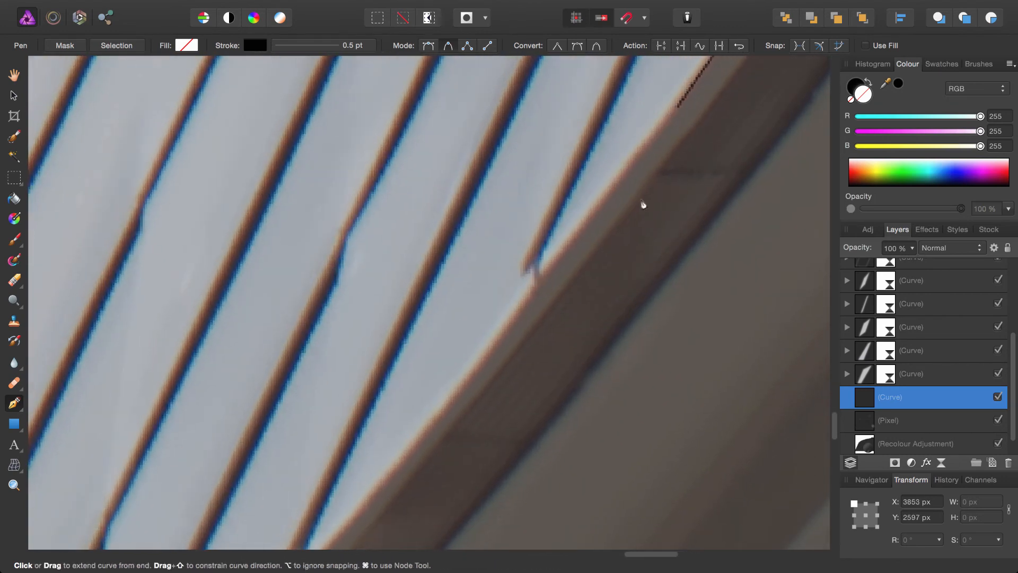
pyautogui.click(561, 260)
pyautogui.moveTo(535, 387); pyautogui.dragTo(625, 248)
pyautogui.click(549, 265)
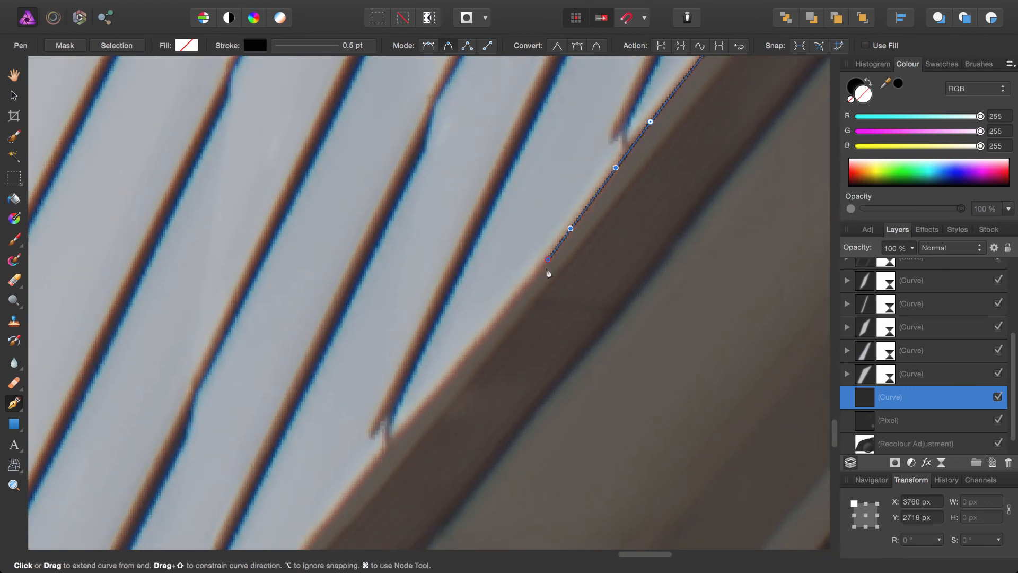
# Step: Carry the curve along the panel ends, with nodes at about X 3653, Y 2847 px and X 3484, Y 3039 px
pyautogui.moveTo(529, 357); pyautogui.dragTo(590, 263)
pyautogui.click(510, 293)
pyautogui.moveTo(472, 386); pyautogui.dragTo(710, 220)
pyautogui.click(603, 303)
pyautogui.moveTo(480, 447); pyautogui.dragTo(562, 327)
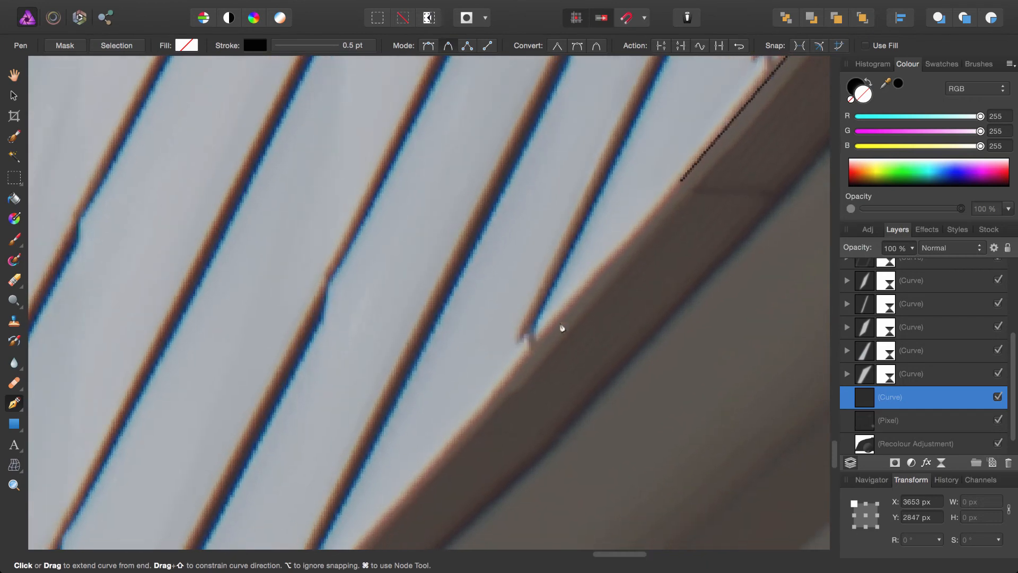
pyautogui.click(545, 337)
pyautogui.moveTo(526, 426); pyautogui.dragTo(703, 267)
pyautogui.click(452, 488)
pyautogui.moveTo(440, 545); pyautogui.dragTo(706, 179)
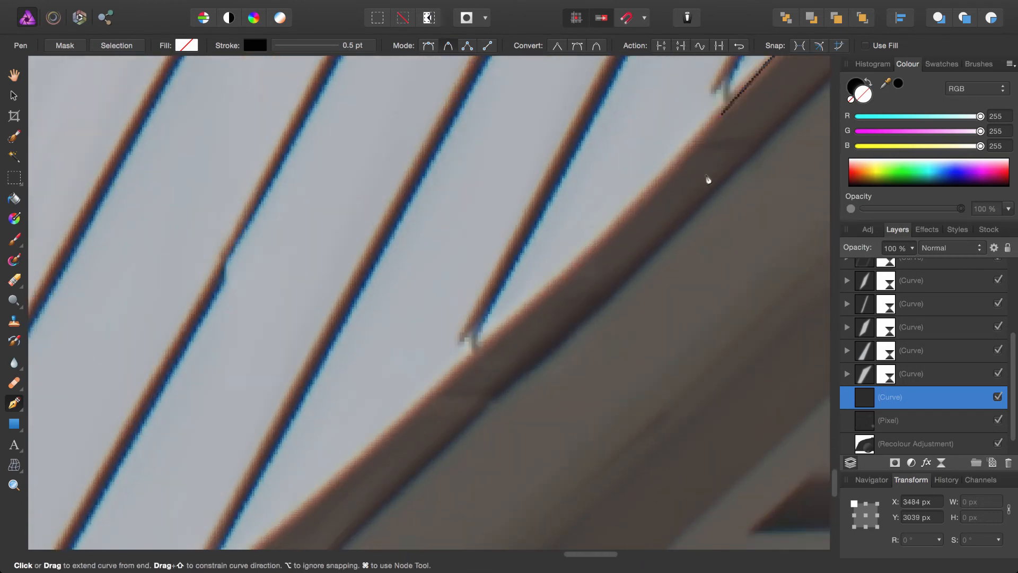
# Step: Finish tracing the rim's inner edge down to the photo's bottom edge at about X 2962, Y 3474 px
pyautogui.click(498, 346)
pyautogui.moveTo(397, 466); pyautogui.dragTo(621, 238)
pyautogui.click(555, 269)
pyautogui.moveTo(359, 452); pyautogui.dragTo(597, 260)
pyautogui.click(594, 257)
pyautogui.moveTo(376, 433); pyautogui.dragTo(562, 300)
pyautogui.click(551, 299)
pyautogui.moveTo(349, 456); pyautogui.dragTo(585, 270)
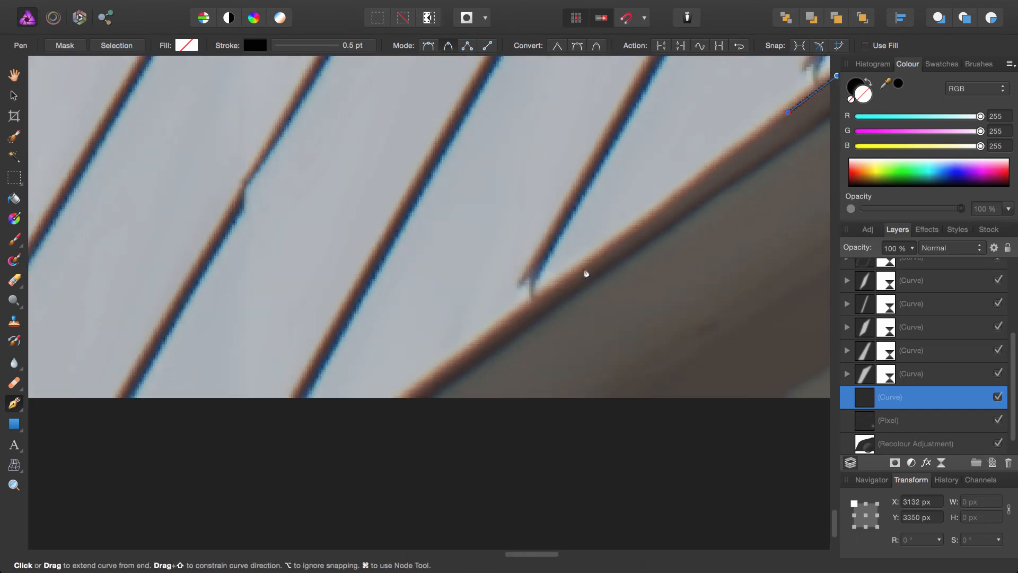
pyautogui.click(582, 267)
pyautogui.click(408, 390)
pyautogui.click(393, 400)
pyautogui.scroll(-3, 542, 406)
pyautogui.moveTo(785, 477); pyautogui.dragTo(463, 343)
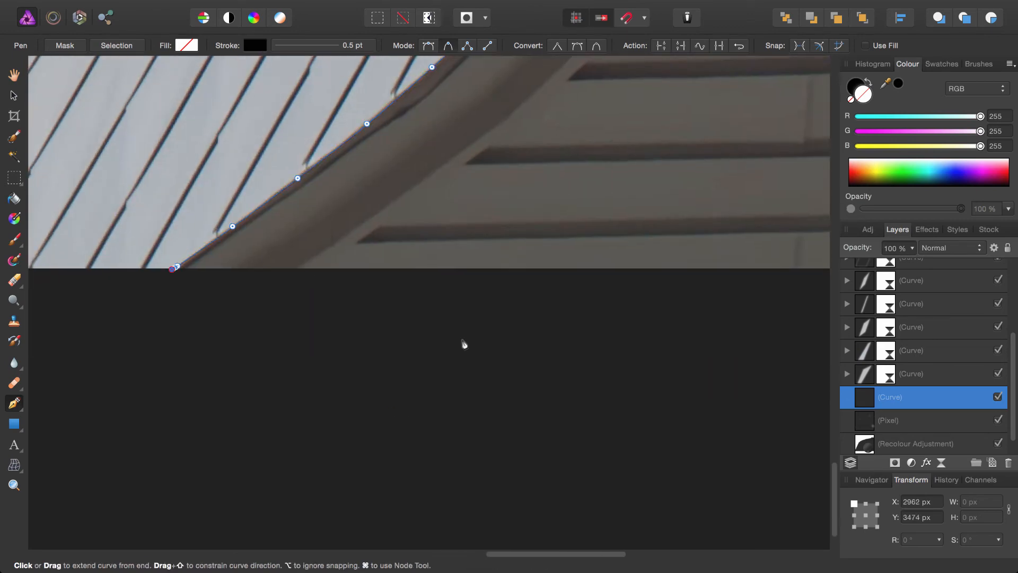
# Step: Route the curve outside the canvas through about X 4772, Y 3608 px and X 4834, Y -135 px, and close it at the start node
pyautogui.scroll(-4, 463, 343)
pyautogui.moveTo(587, 351); pyautogui.dragTo(336, 302)
pyautogui.click(445, 299)
pyautogui.scroll(10, 527, 318)
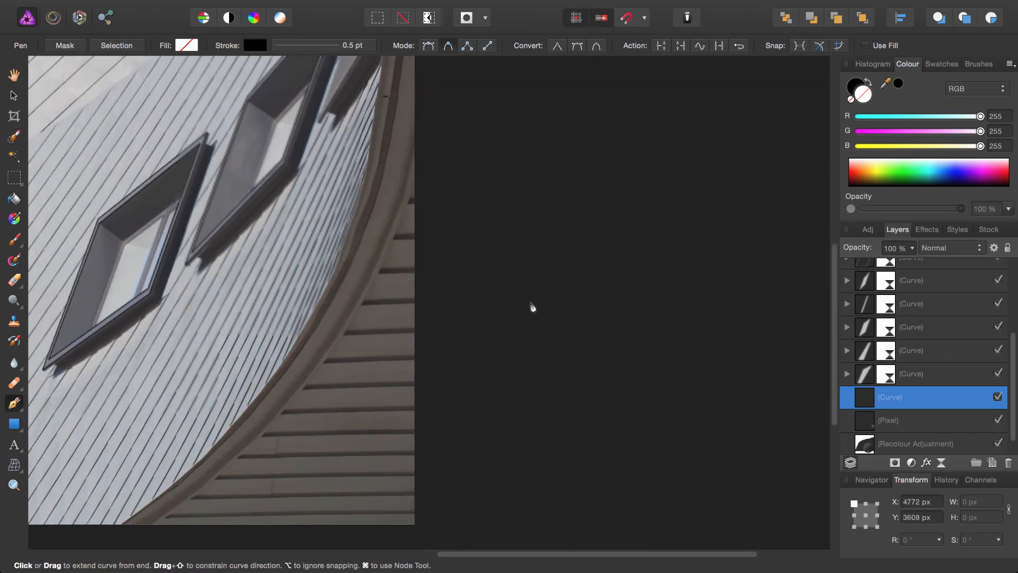
pyautogui.click(457, 194)
pyautogui.scroll(3, 485, 261)
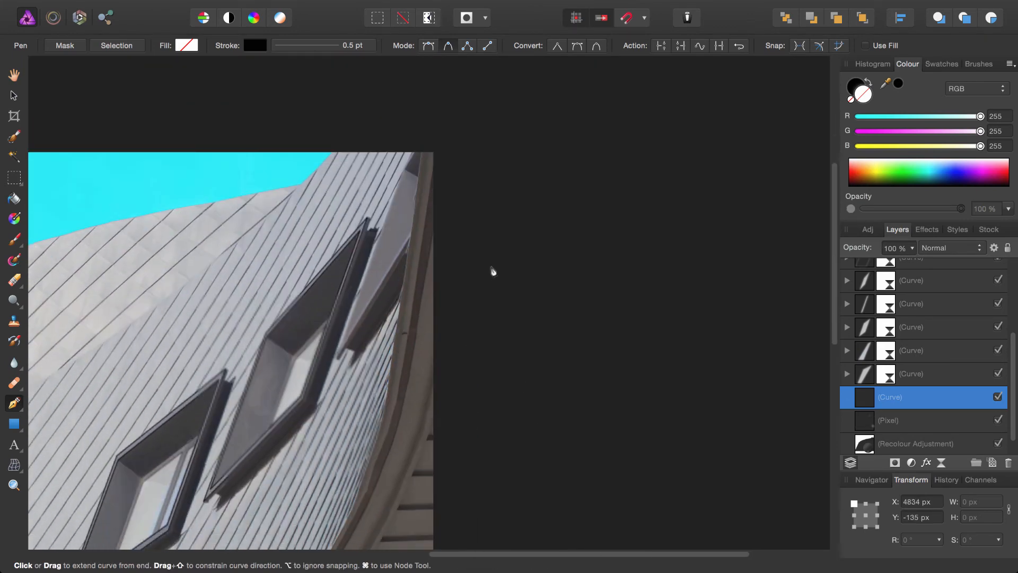
pyautogui.scroll(3, 517, 233)
pyautogui.scroll(5, 514, 238)
pyautogui.scroll(3, 493, 313)
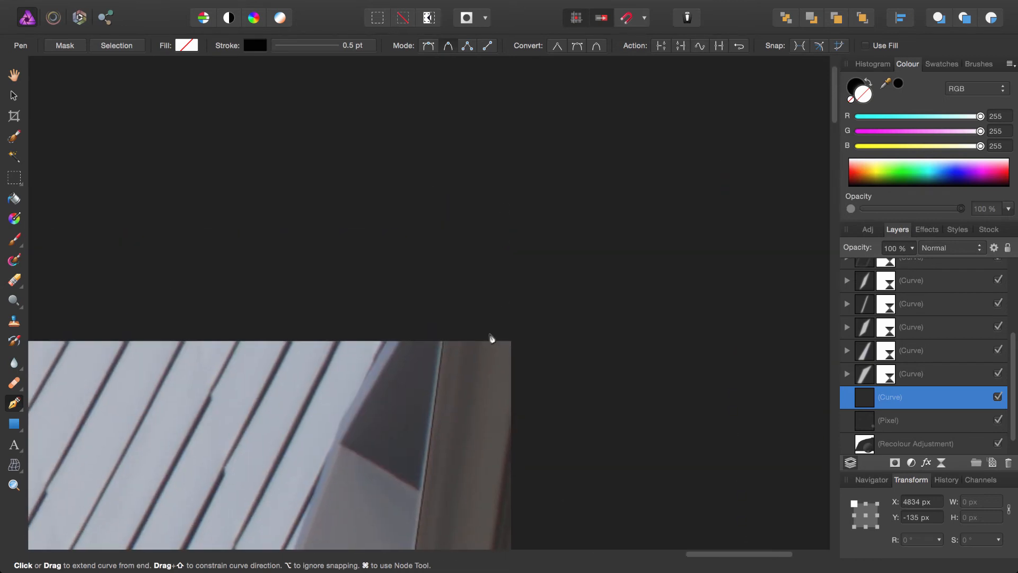
pyautogui.click(466, 298)
pyautogui.scroll(3, 450, 350)
pyautogui.click(442, 336)
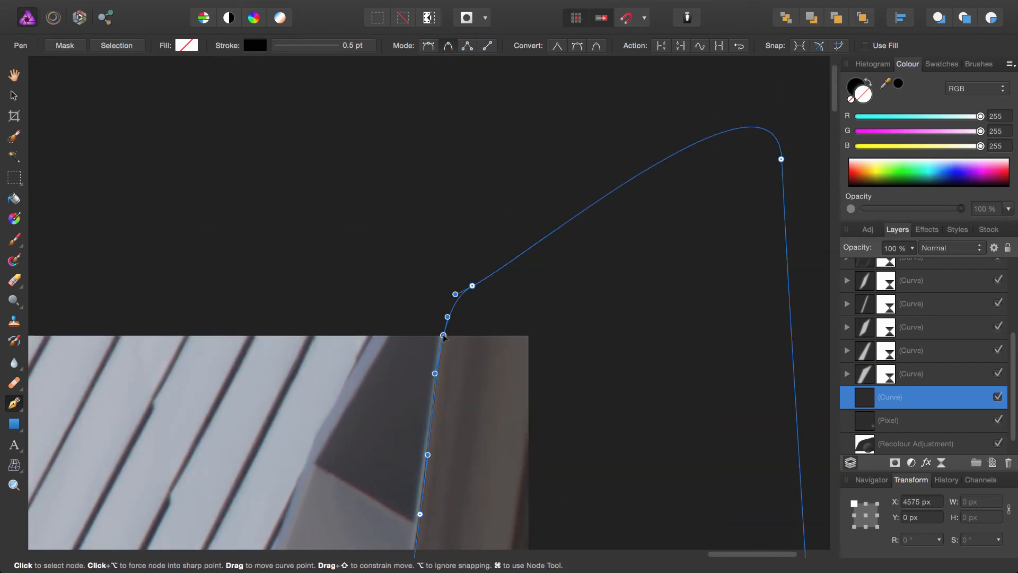
# Step: Fill the closed rim shape with white at 100% colour opacity
pyautogui.scroll(2, 596, 266)
pyautogui.press('space')
pyautogui.moveTo(557, 445); pyautogui.dragTo(580, 282)
pyautogui.scroll(-6, 560, 414)
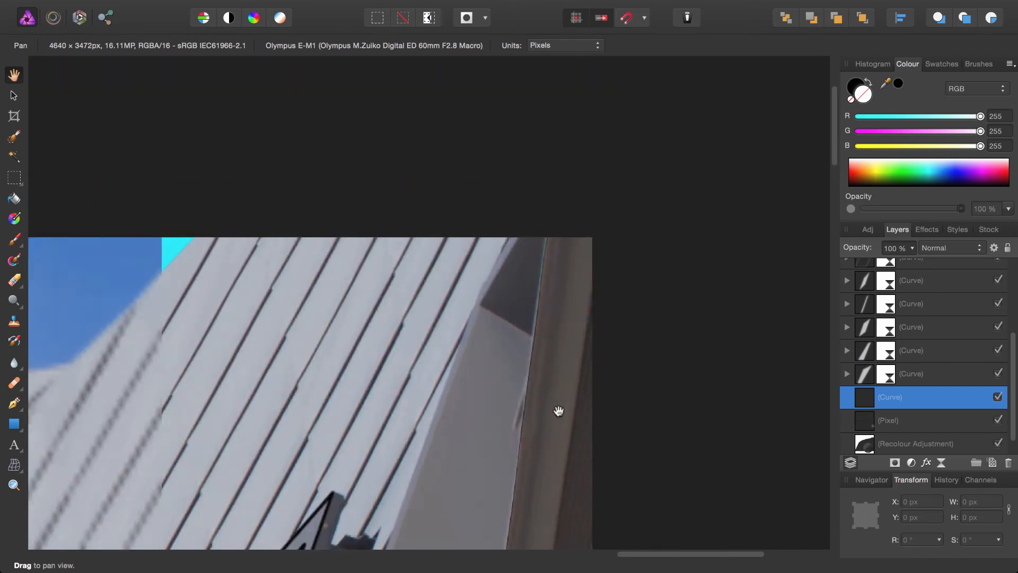
pyautogui.moveTo(550, 492); pyautogui.dragTo(536, 159)
pyautogui.moveTo(544, 413); pyautogui.dragTo(517, 214)
pyautogui.scroll(-4, 517, 213)
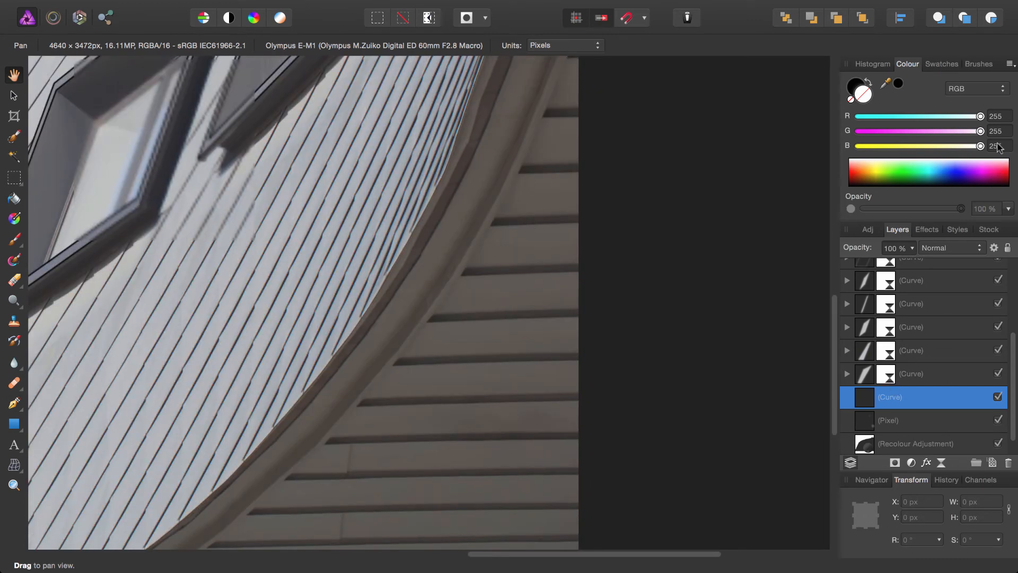
pyautogui.click(981, 131)
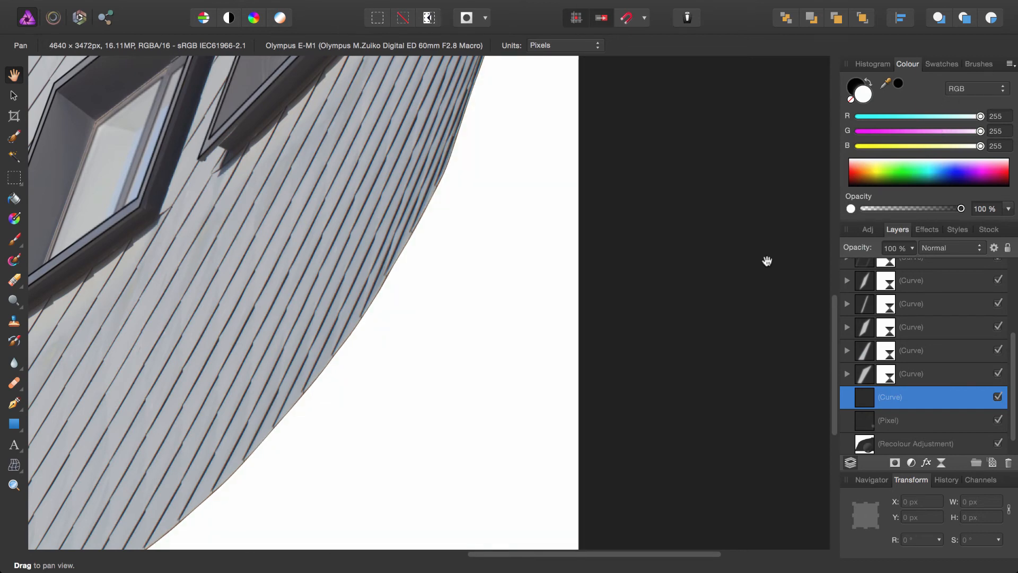
pyautogui.scroll(-6, 518, 371)
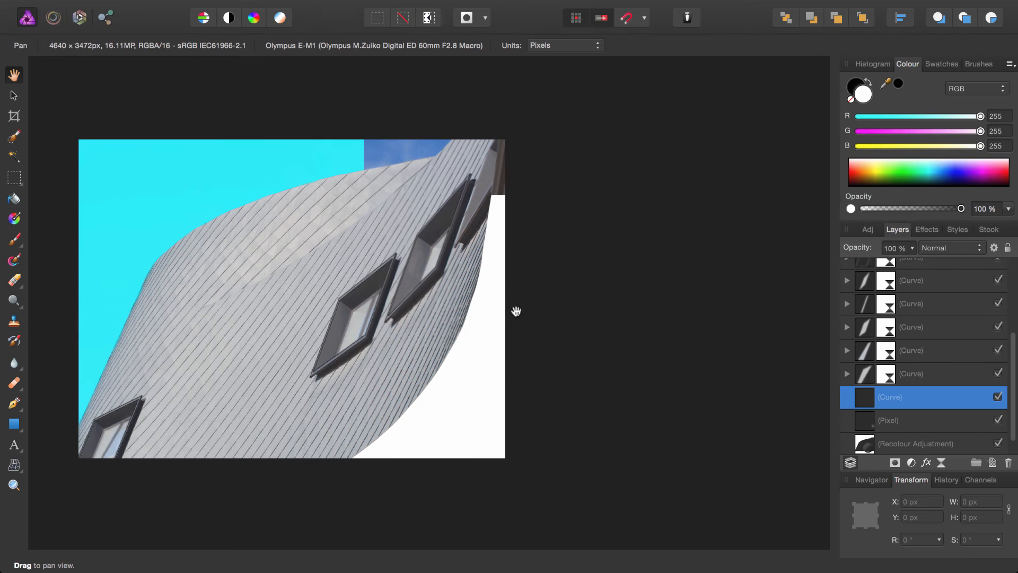
# Step: Apply a live Gaussian Blur filter with a 0.5 px radius to the white rim shape
pyautogui.moveTo(413, 2)
pyautogui.click(292, 7)
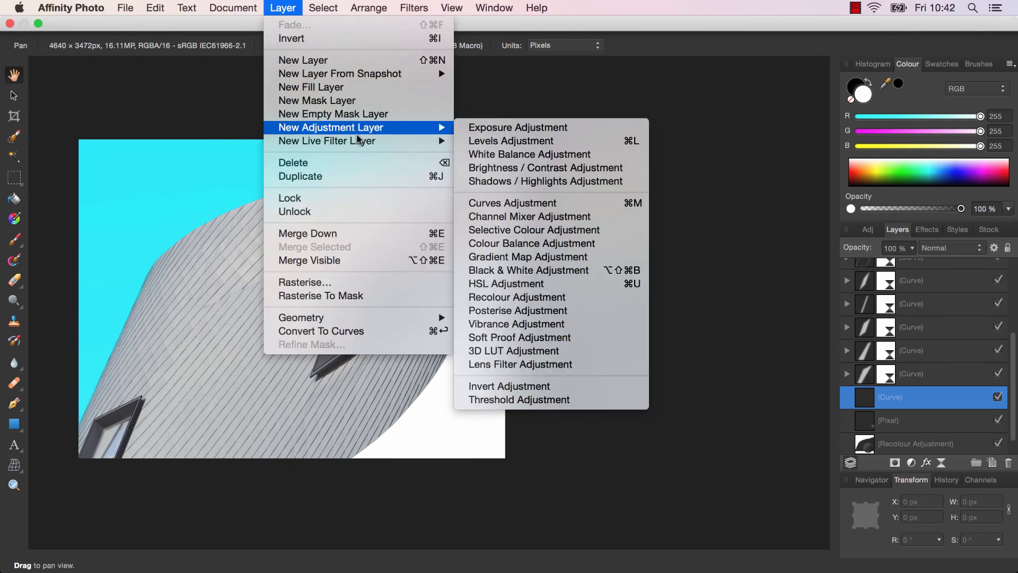
pyautogui.moveTo(428, 141)
pyautogui.click(490, 141)
pyautogui.moveTo(447, 432); pyautogui.dragTo(491, 343)
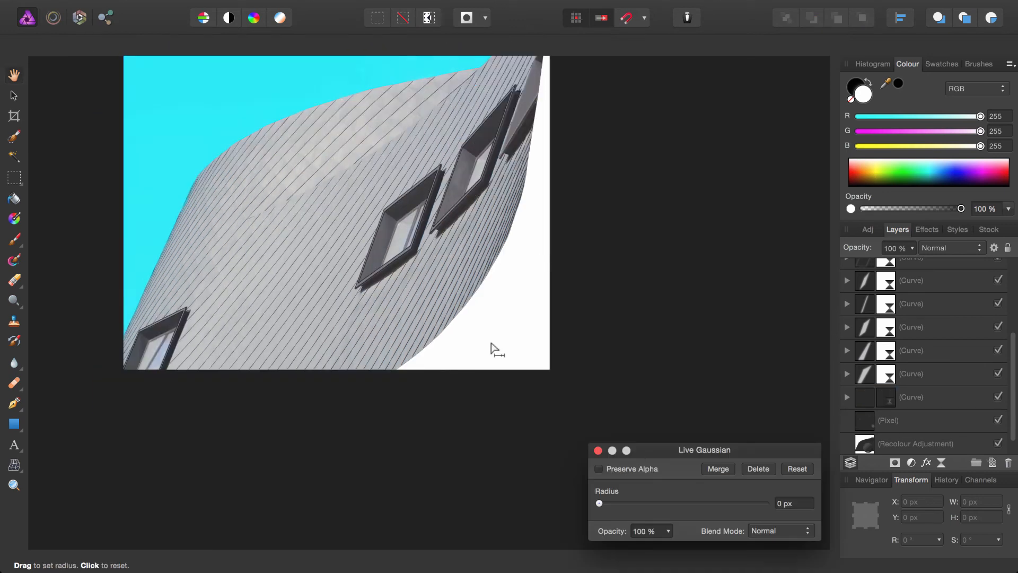
pyautogui.scroll(3, 484, 408)
pyautogui.moveTo(554, 253); pyautogui.dragTo(444, 431)
pyautogui.click(784, 501)
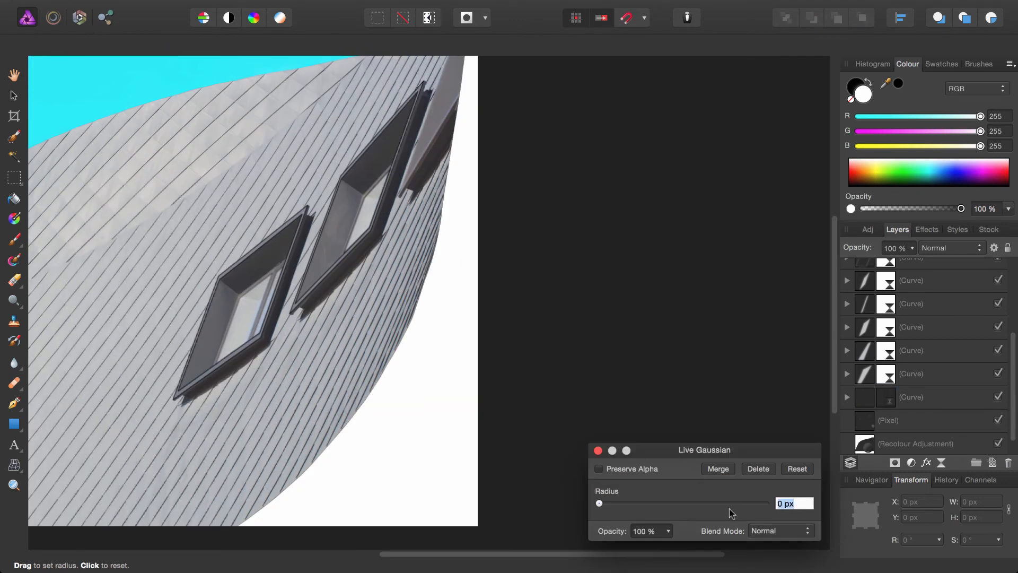
pyautogui.write('0.5')
pyautogui.press('Return')
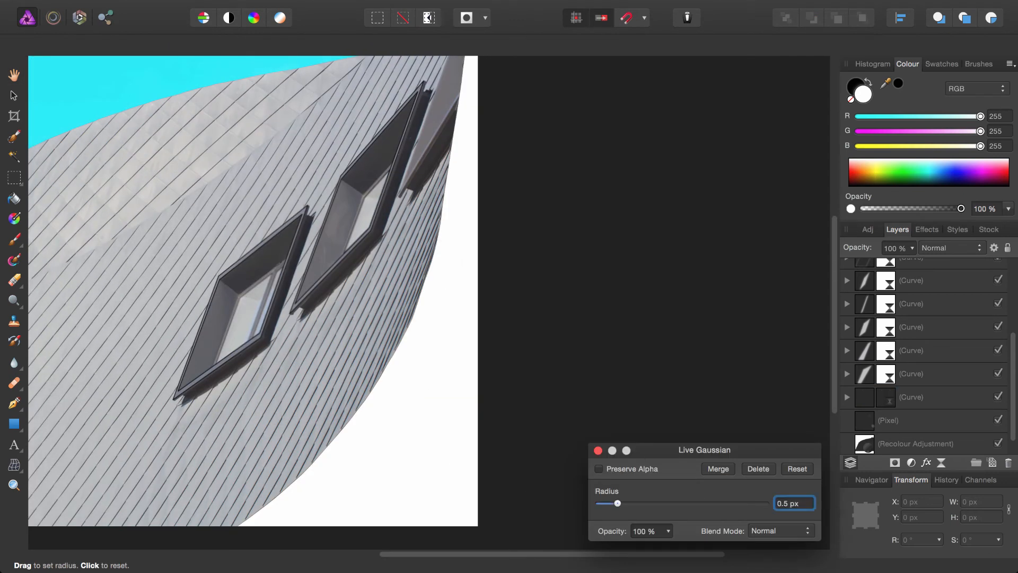
pyautogui.click(597, 450)
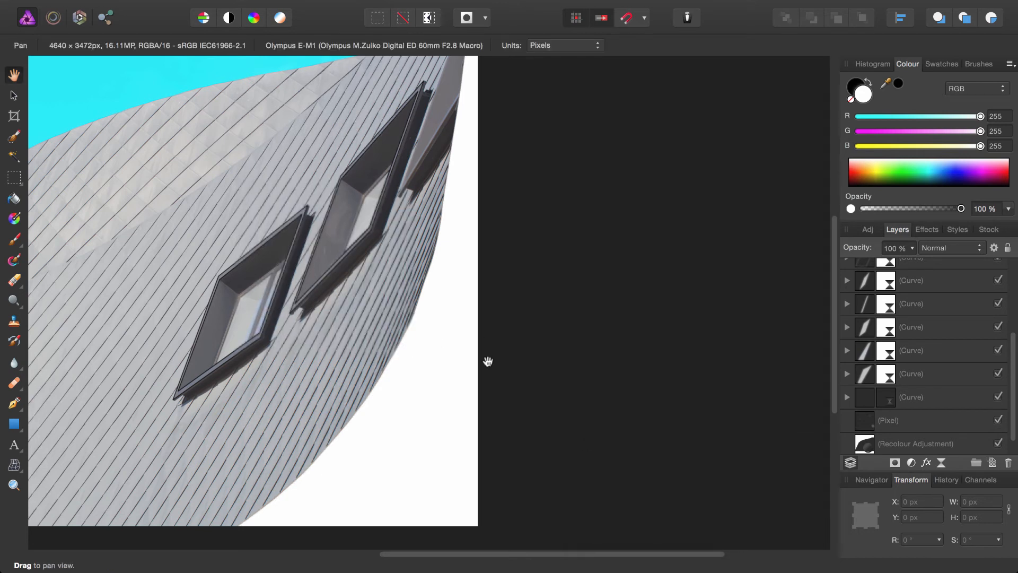
# Step: Set the rim shape layer's opacity to 70% and fit the whole photo in view
pyautogui.click(874, 405)
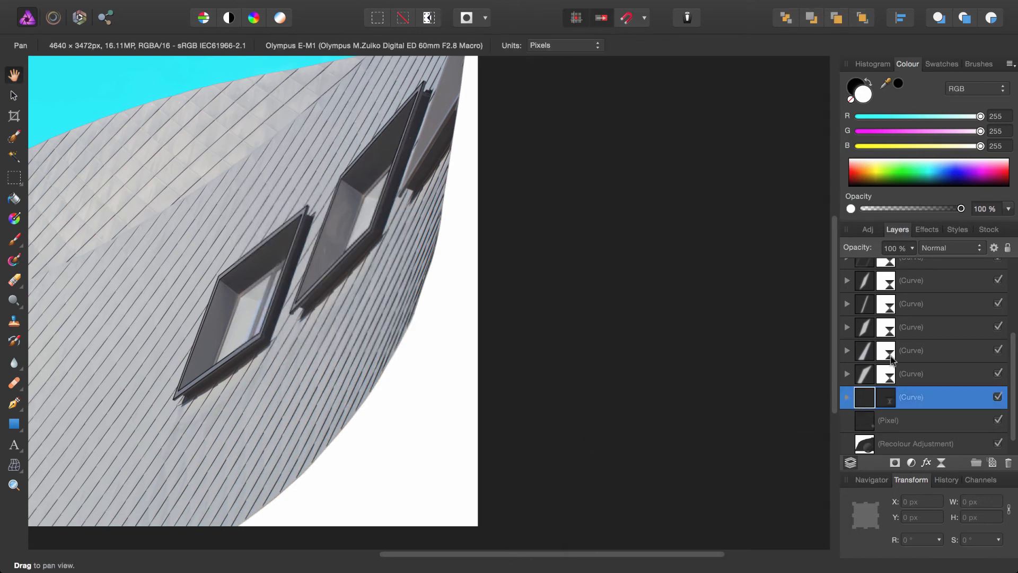
pyautogui.click(907, 248)
pyautogui.write('70')
pyautogui.press('Return')
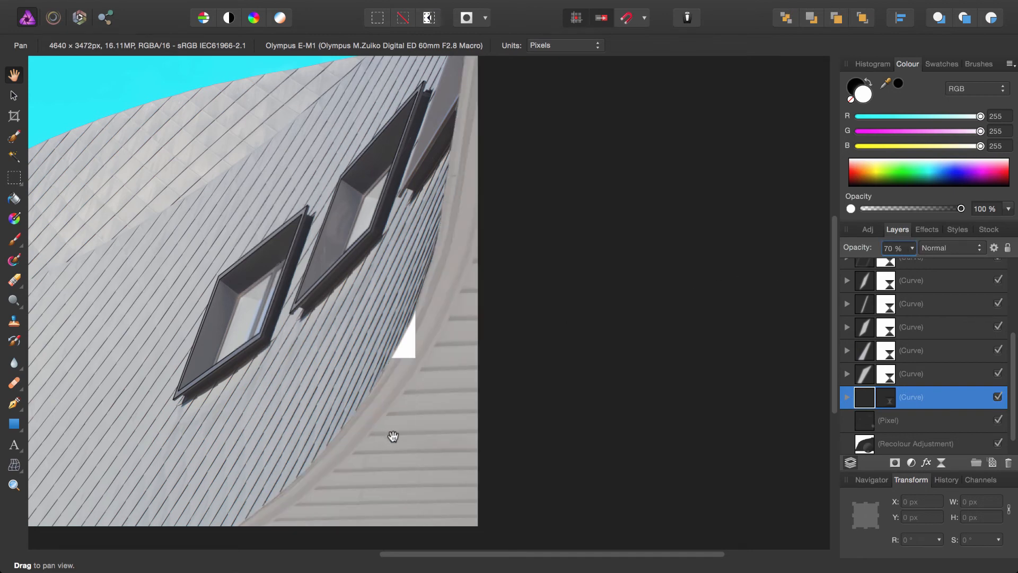
pyautogui.scroll(-3, 491, 395)
pyautogui.press('super+0')
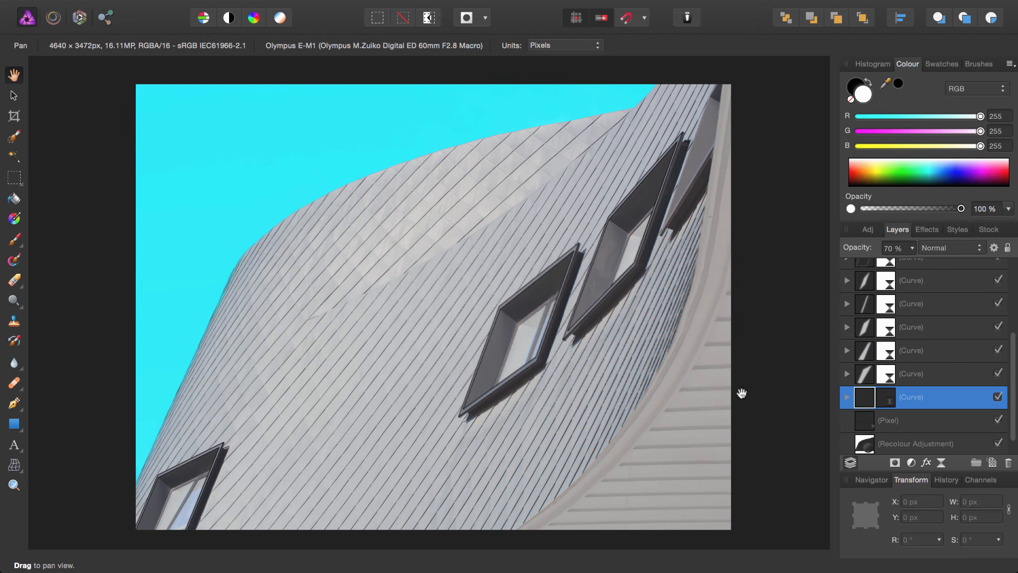
# Step: Add a Curves adjustment layer at the top of the layer stack, above the uppermost curve shape
pyautogui.scroll(5, 904, 281)
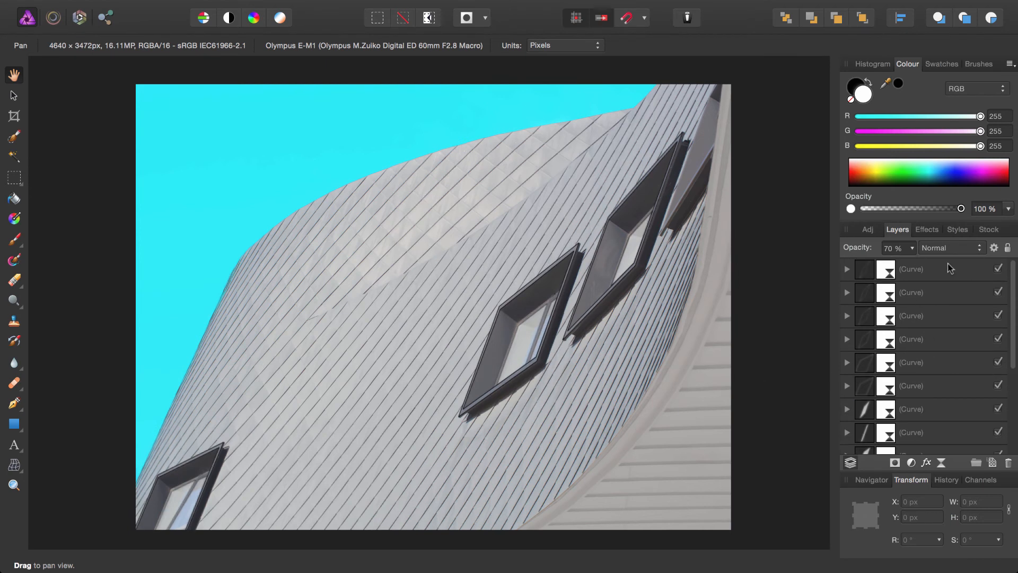
pyautogui.click(870, 273)
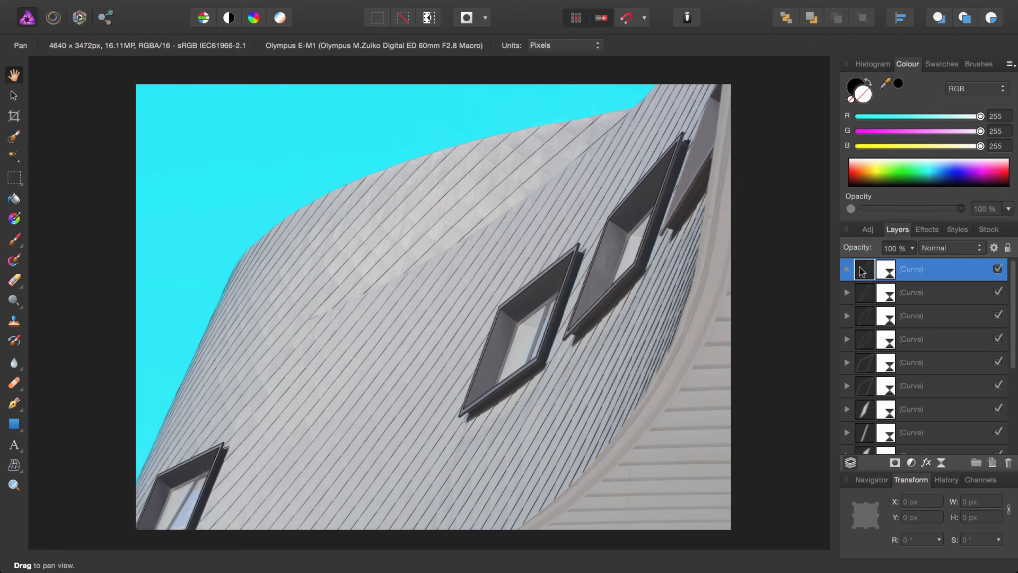
pyautogui.moveTo(344, 3)
pyautogui.click(282, 7)
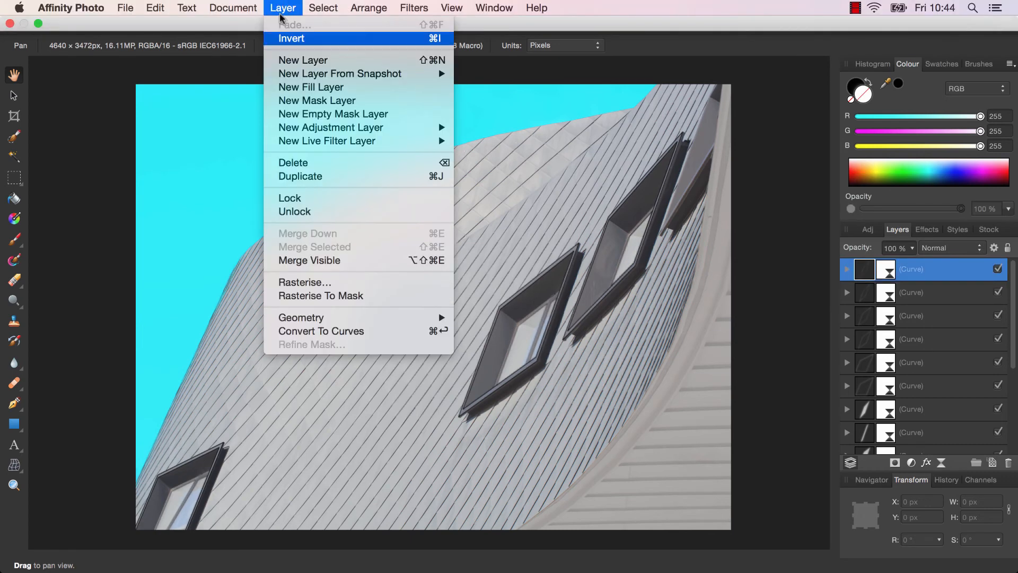
pyautogui.moveTo(345, 126)
pyautogui.click(509, 202)
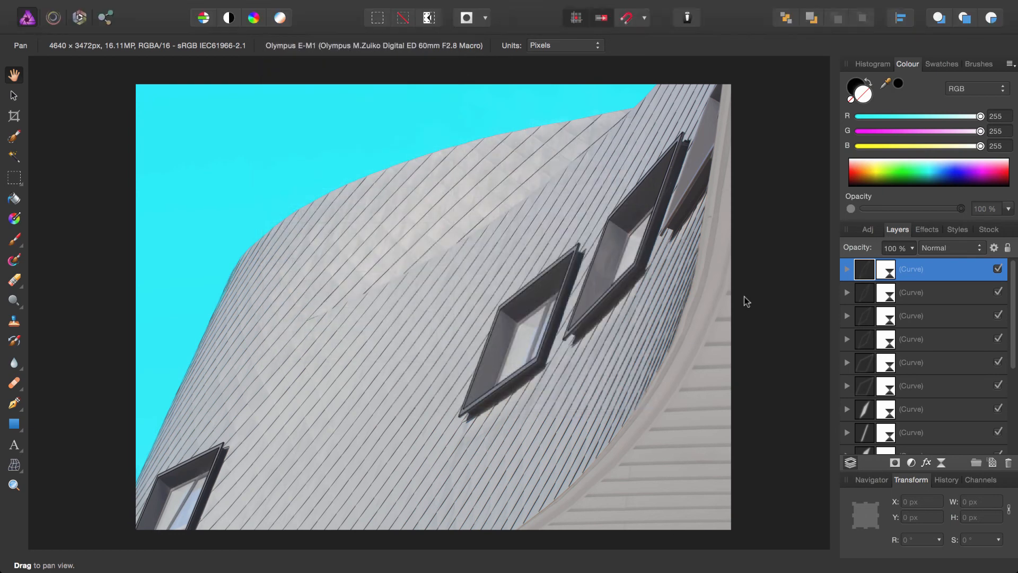
# Step: Shape the Master curve into a contrast-boosting S, lowering the shadows and raising the highlights, and close the Curves settings
pyautogui.scroll(-3, 492, 325)
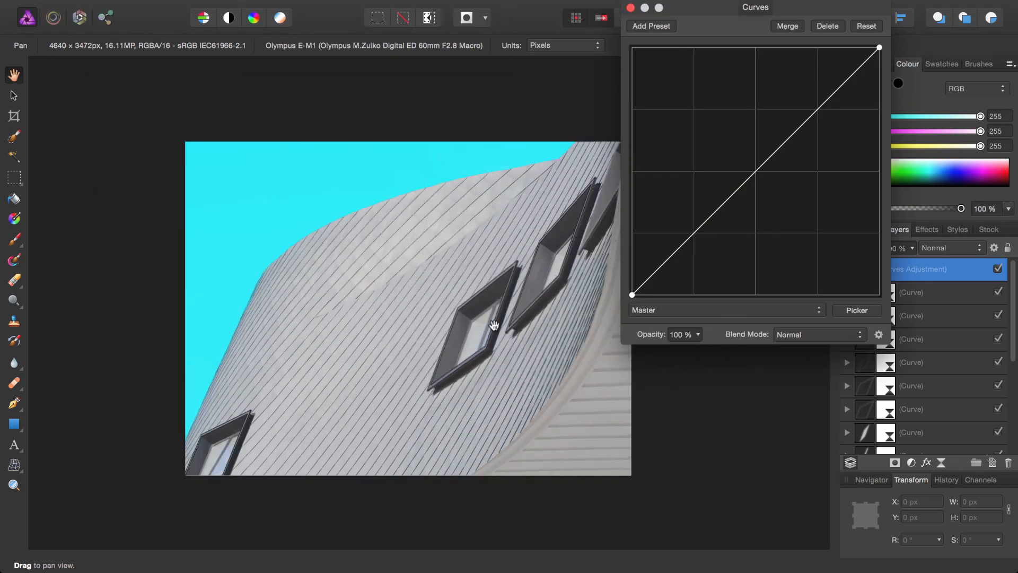
pyautogui.moveTo(659, 271); pyautogui.dragTo(664, 276)
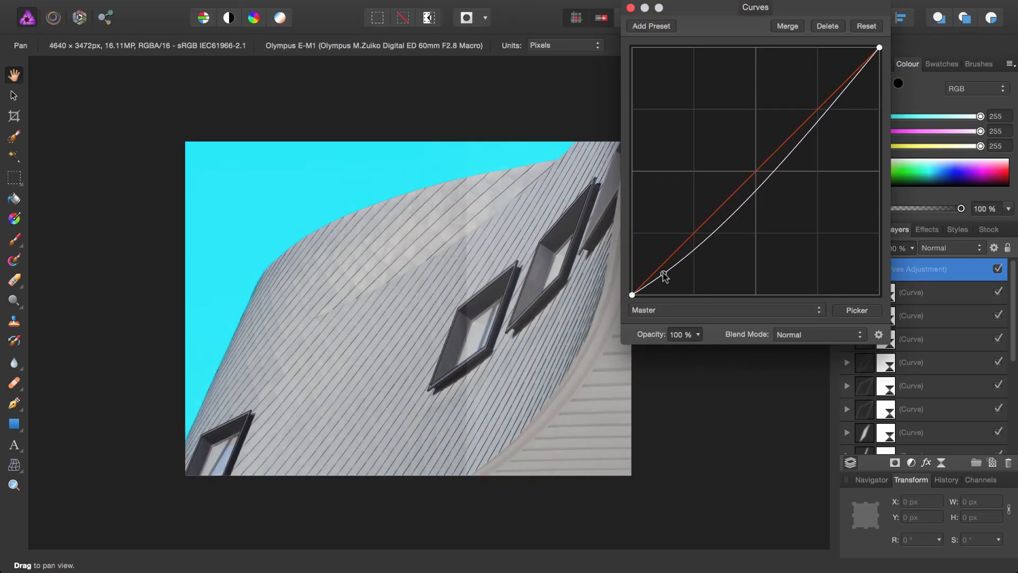
pyautogui.moveTo(825, 113); pyautogui.dragTo(819, 99)
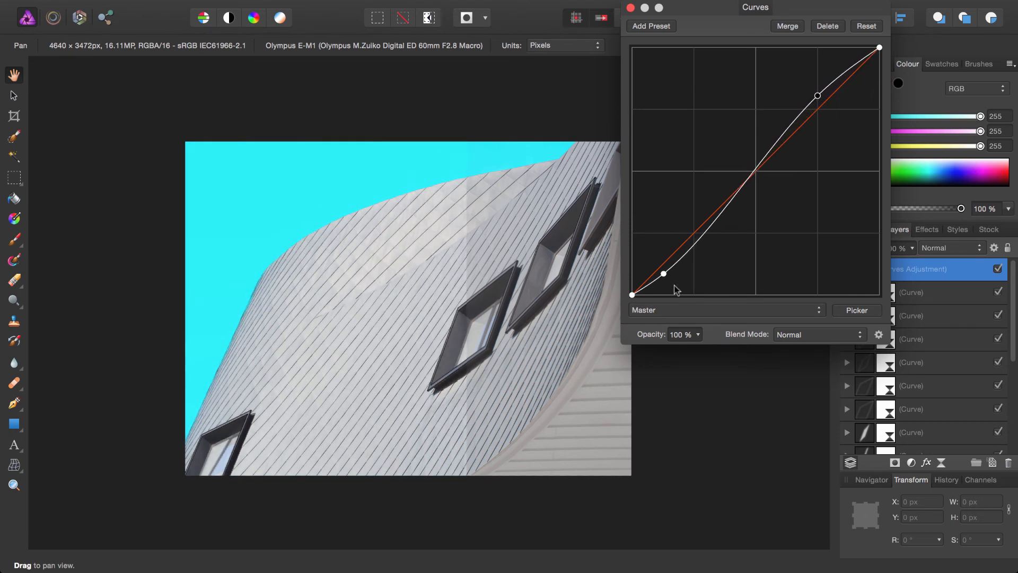
pyautogui.moveTo(663, 274); pyautogui.dragTo(670, 281)
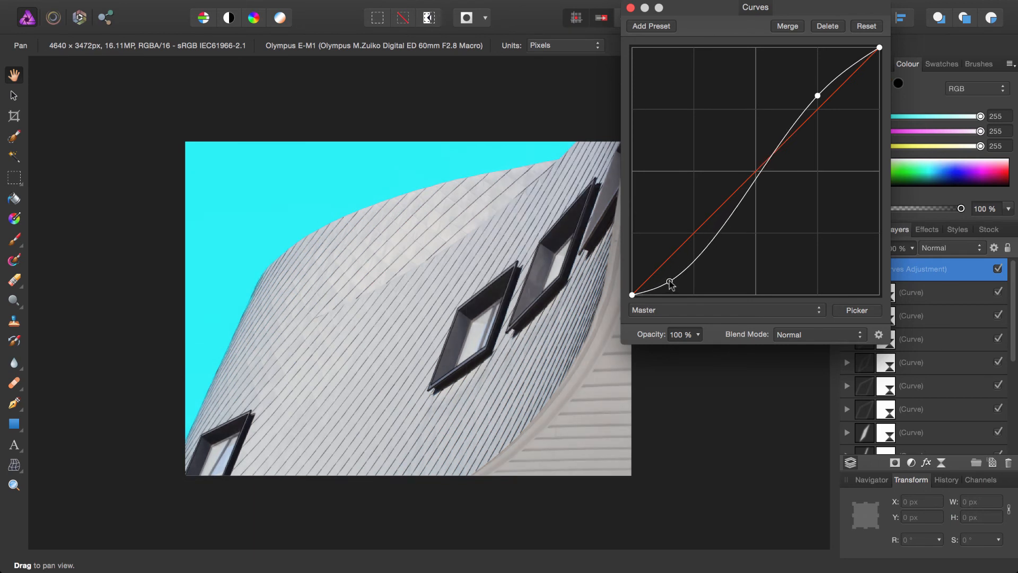
pyautogui.click(631, 8)
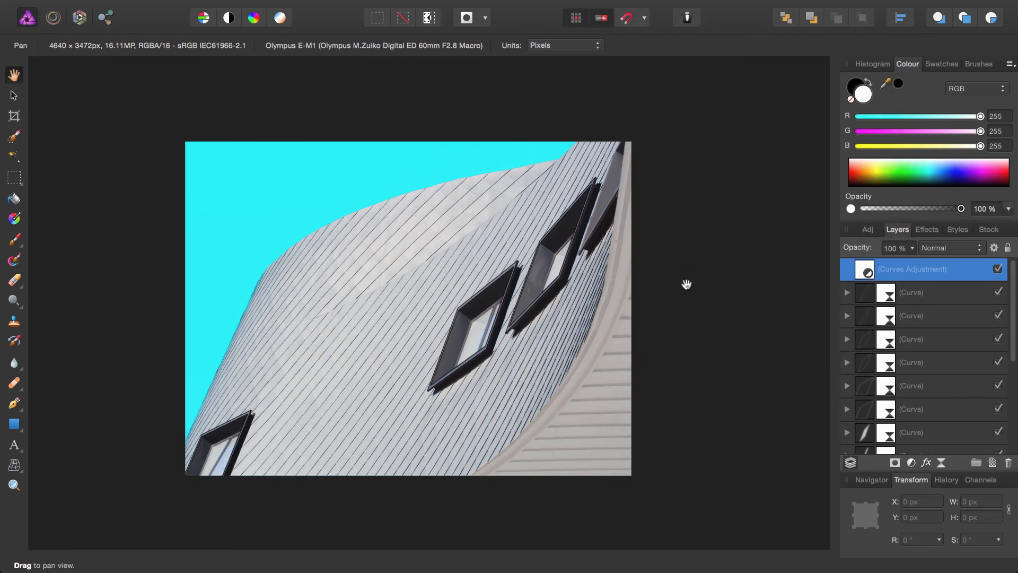
# Step: Set the opacity of the white rim shape, the lowest curve layer, to 65%
pyautogui.moveTo(1012, 278); pyautogui.dragTo(1012, 401)
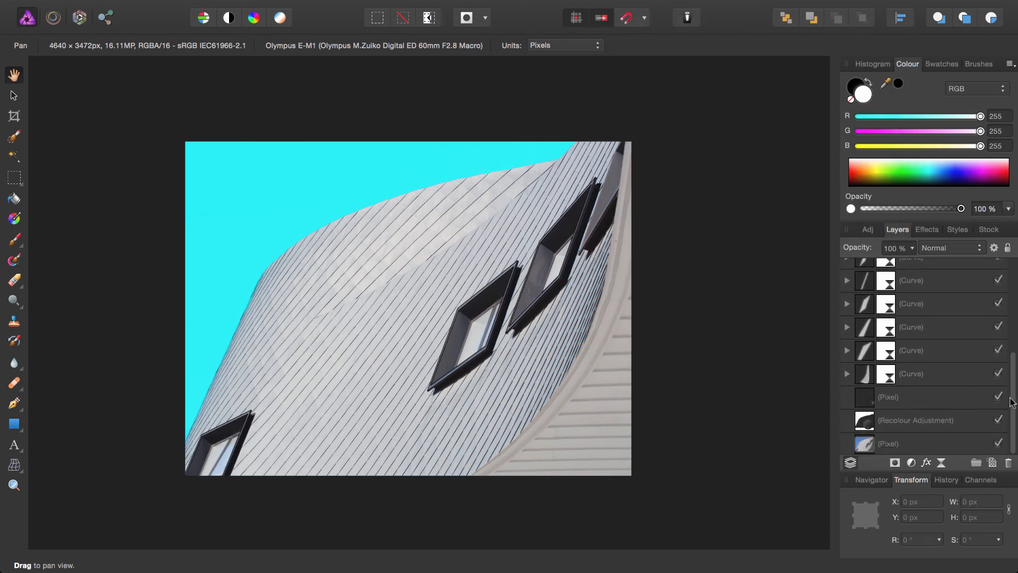
pyautogui.click(883, 380)
pyautogui.press('7')
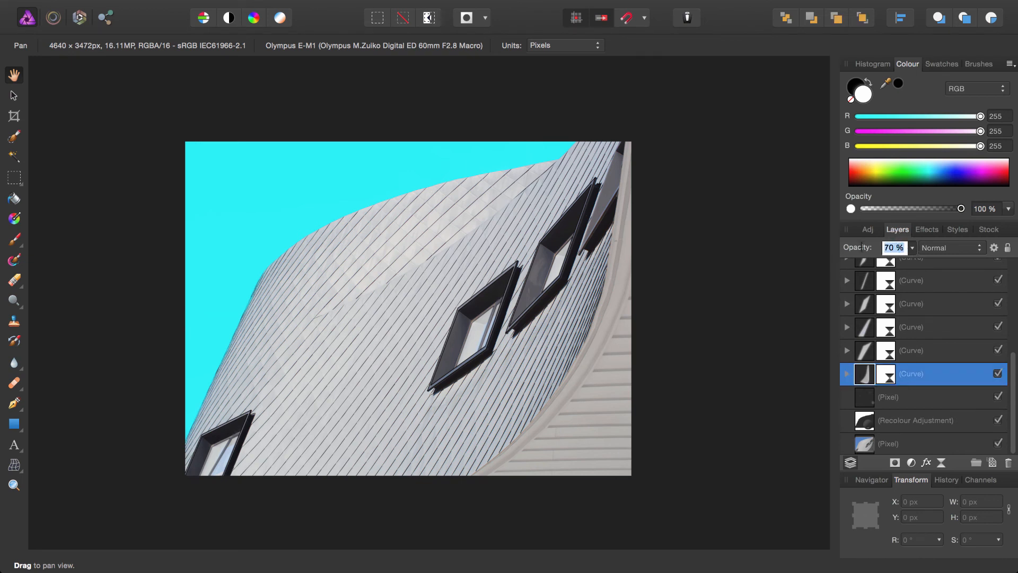
pyautogui.press('6')
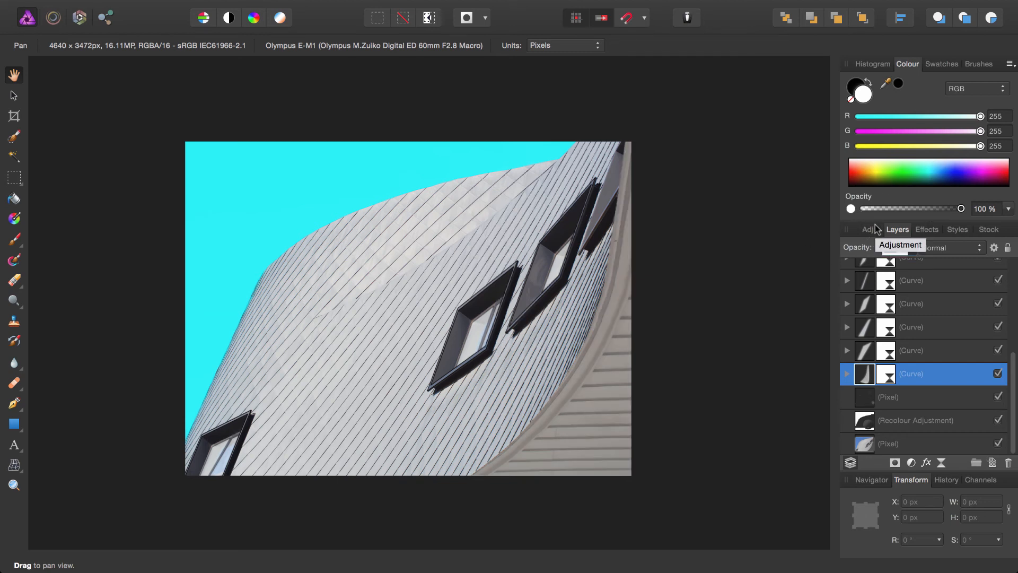
pyautogui.write('65')
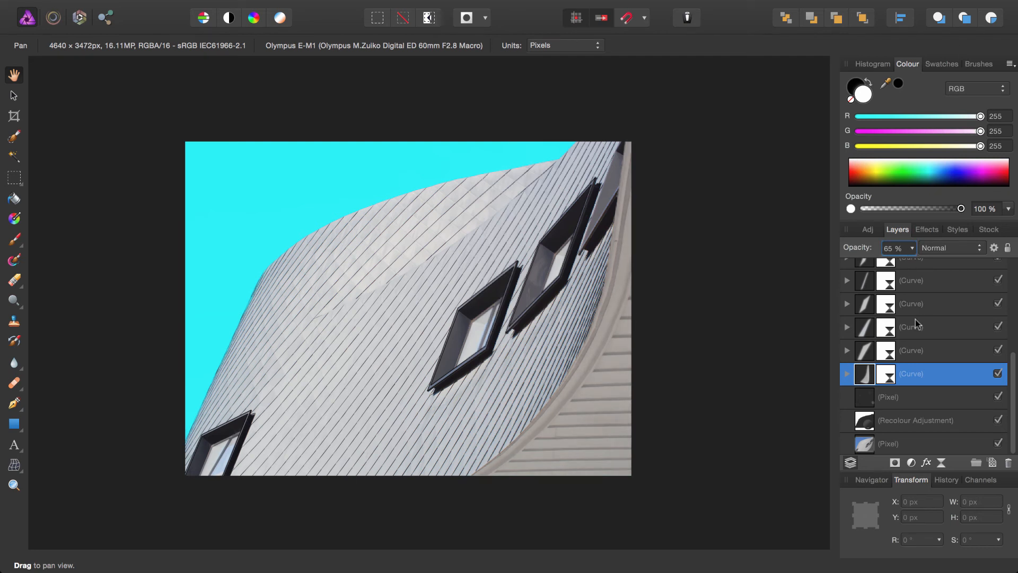
# Step: Add a live Clarity filter and move it out of the Curves adjustment to the top of the layer stack
pyautogui.scroll(5, 1013, 384)
pyautogui.click(926, 272)
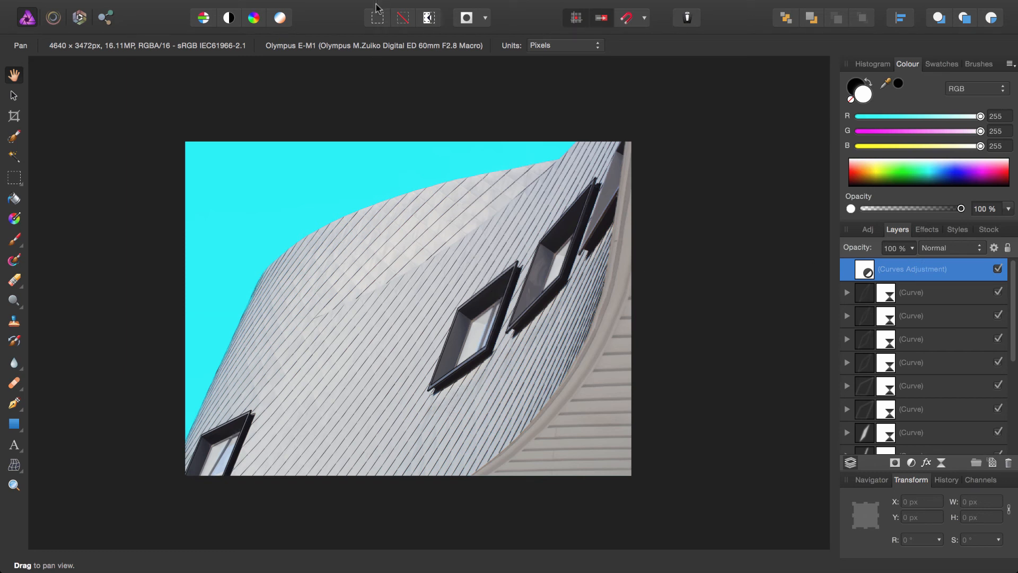
pyautogui.moveTo(376, 4)
pyautogui.click(282, 7)
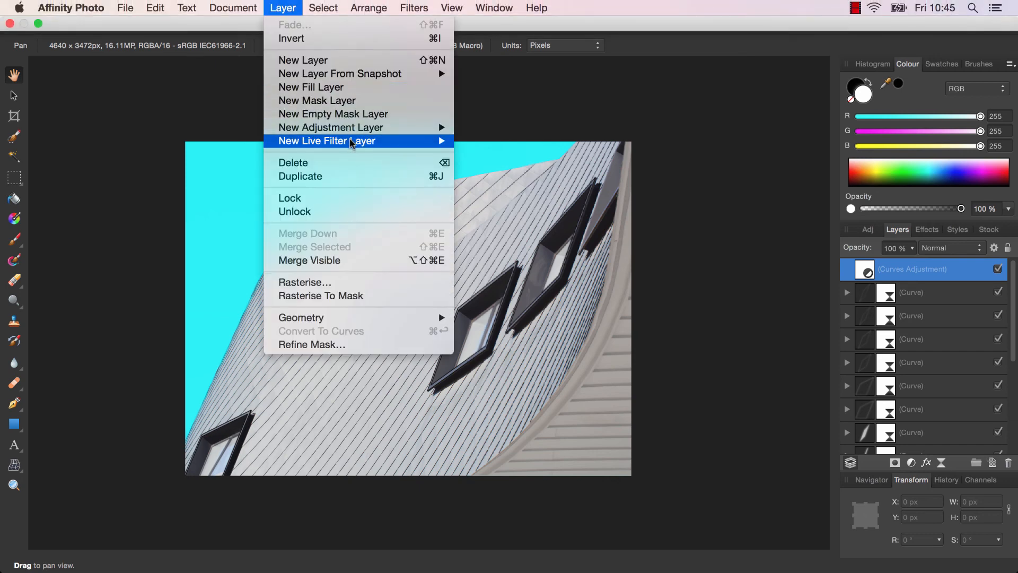
pyautogui.moveTo(372, 140)
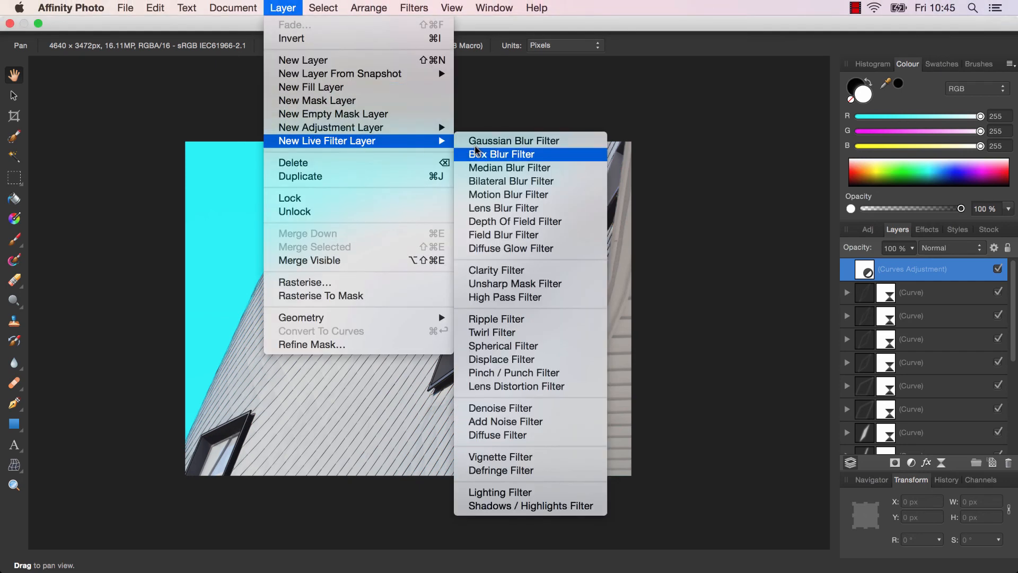
pyautogui.click(508, 274)
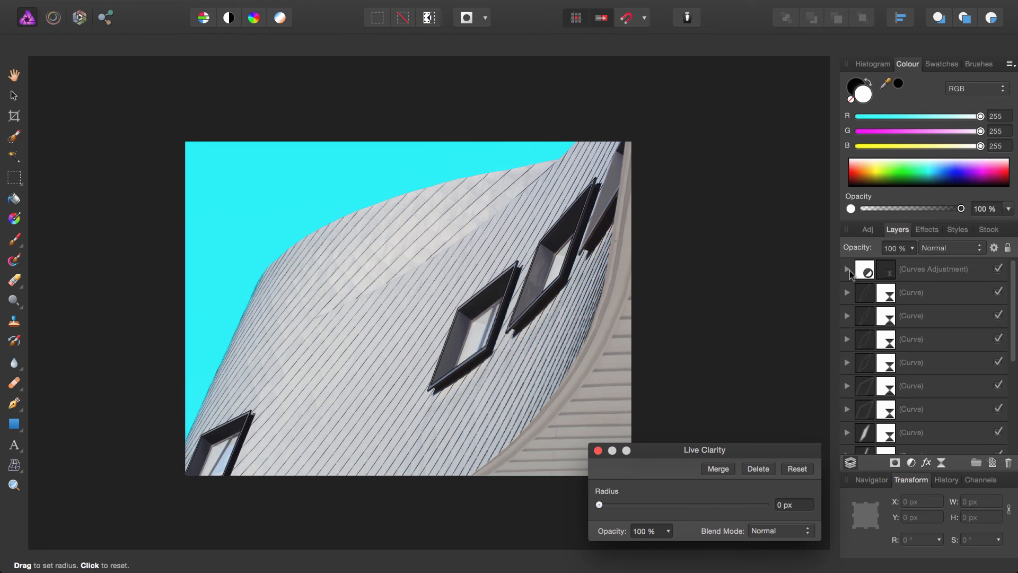
pyautogui.click(846, 269)
pyautogui.moveTo(881, 295); pyautogui.dragTo(872, 247)
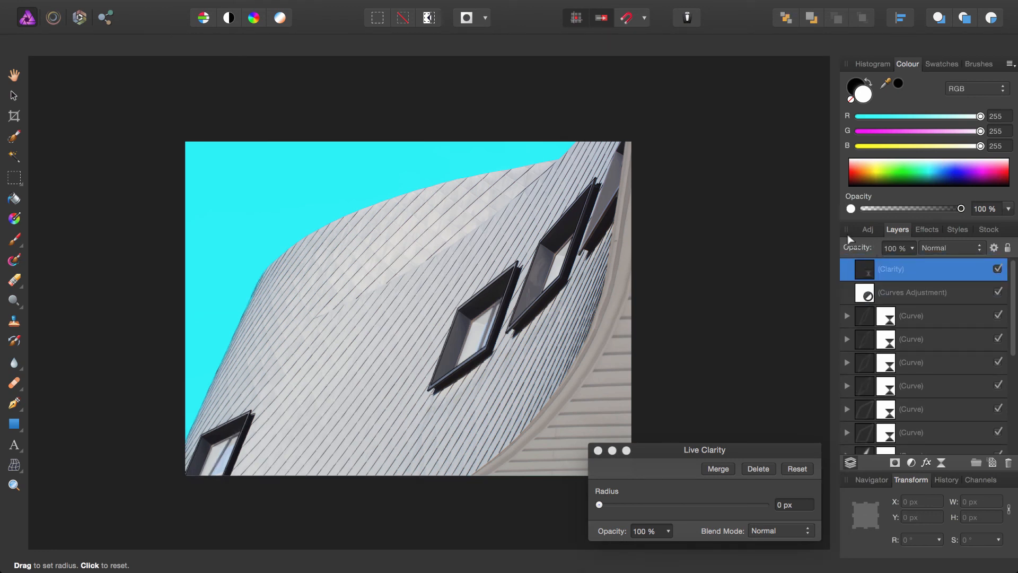
# Step: Set the Clarity filter to Darken blend mode with a 77.3 px radius, close its settings and fit the photo in view
pyautogui.moveTo(636, 449); pyautogui.dragTo(668, 96)
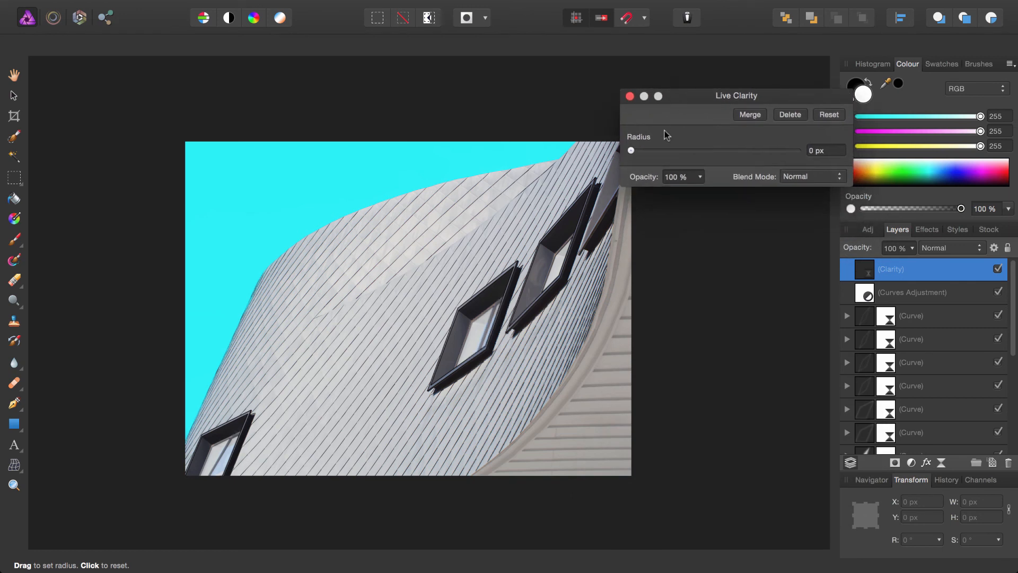
pyautogui.click(810, 176)
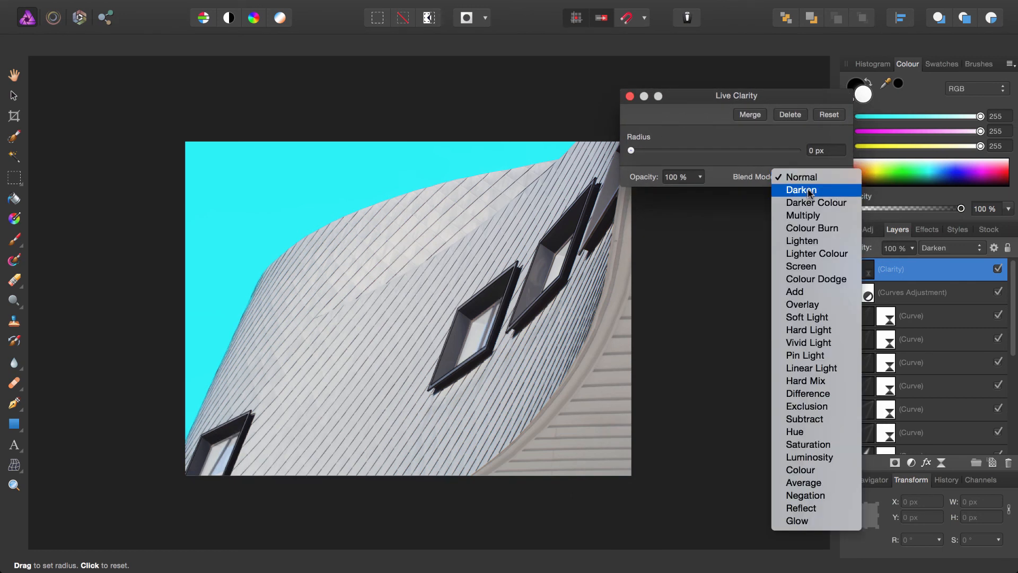
pyautogui.click(809, 191)
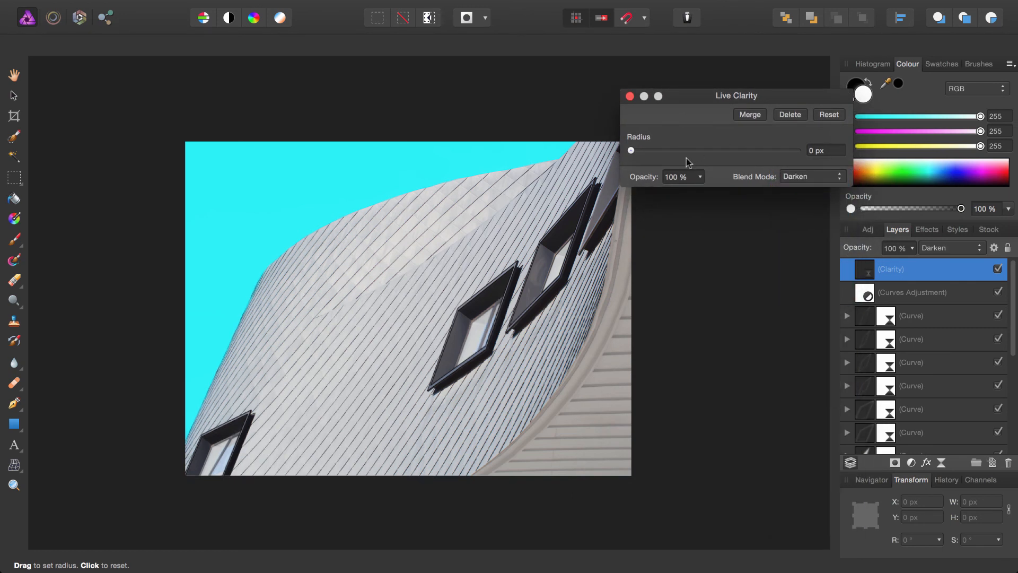
pyautogui.moveTo(632, 152); pyautogui.dragTo(791, 153)
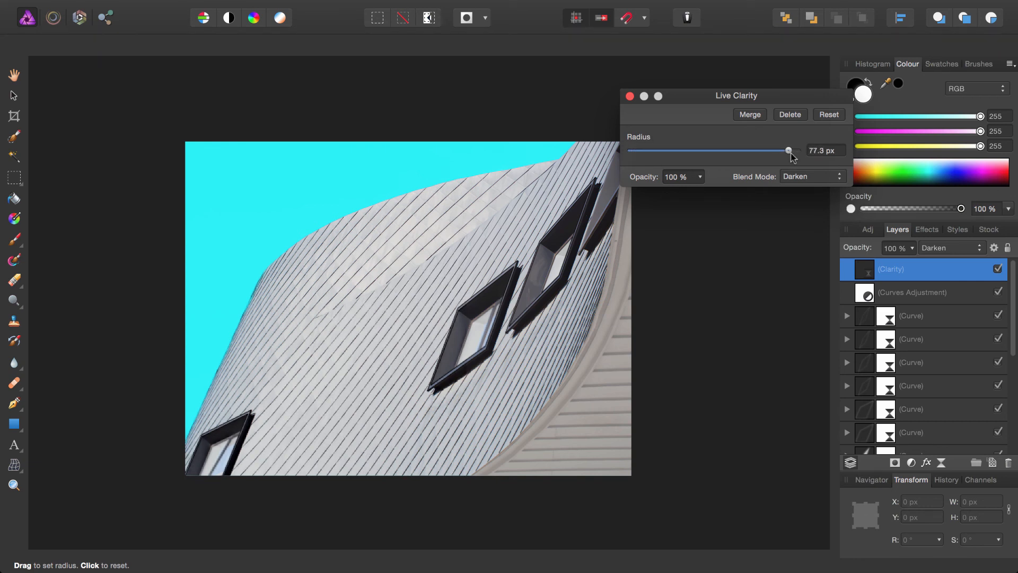
pyautogui.click(630, 96)
pyautogui.moveTo(679, 236); pyautogui.dragTo(684, 245)
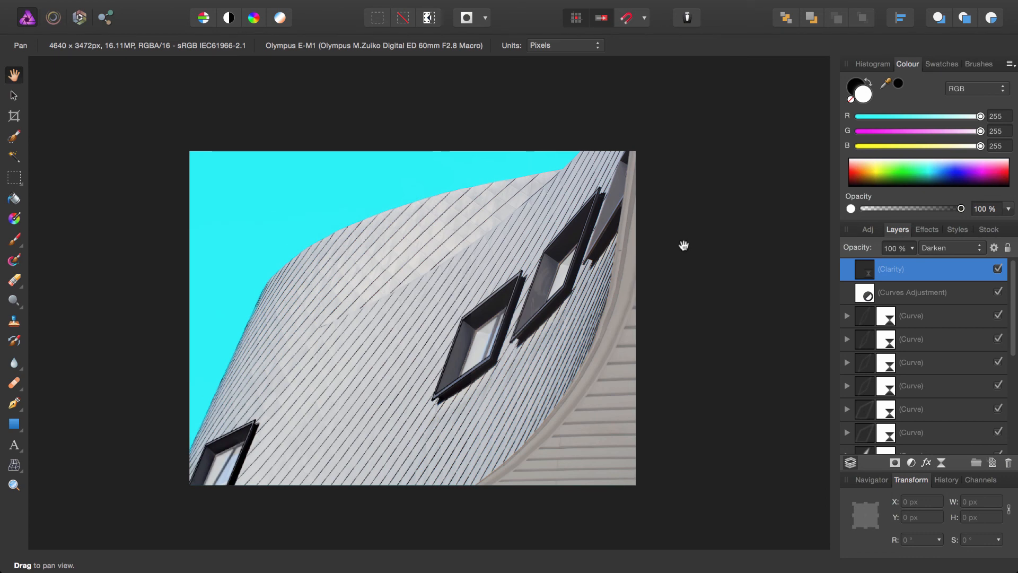
pyautogui.press('super+0')
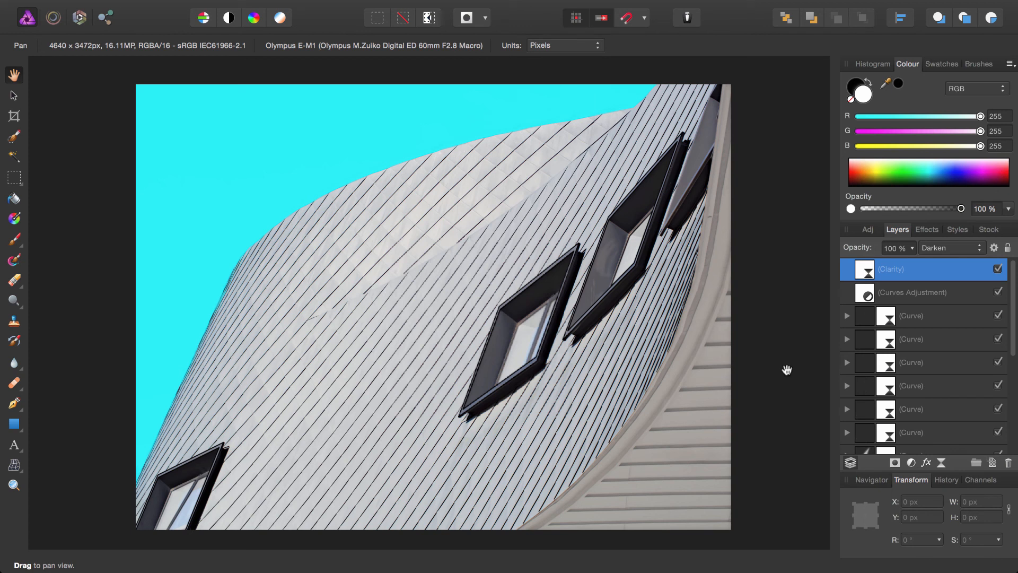
# Step: Compare the edit with the original by hiding and reshowing all layers from Clarity down to the Recolour adjustment, and reselect only Clarity
pyautogui.scroll(-5, 954, 328)
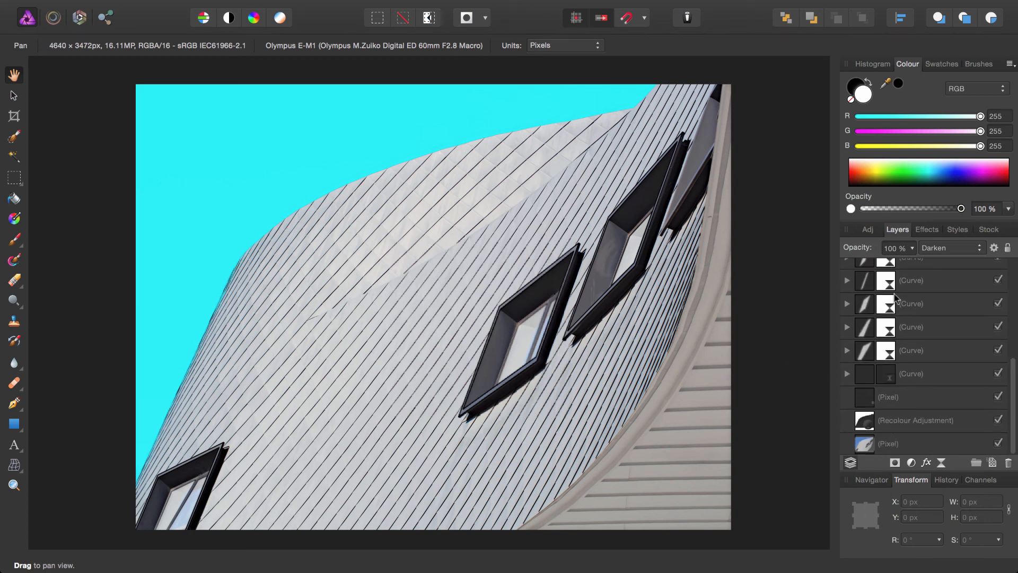
pyautogui.keyDown('shift'); pyautogui.click(919, 422); pyautogui.keyUp('shift')
pyautogui.moveTo(1014, 394); pyautogui.dragTo(1016, 284)
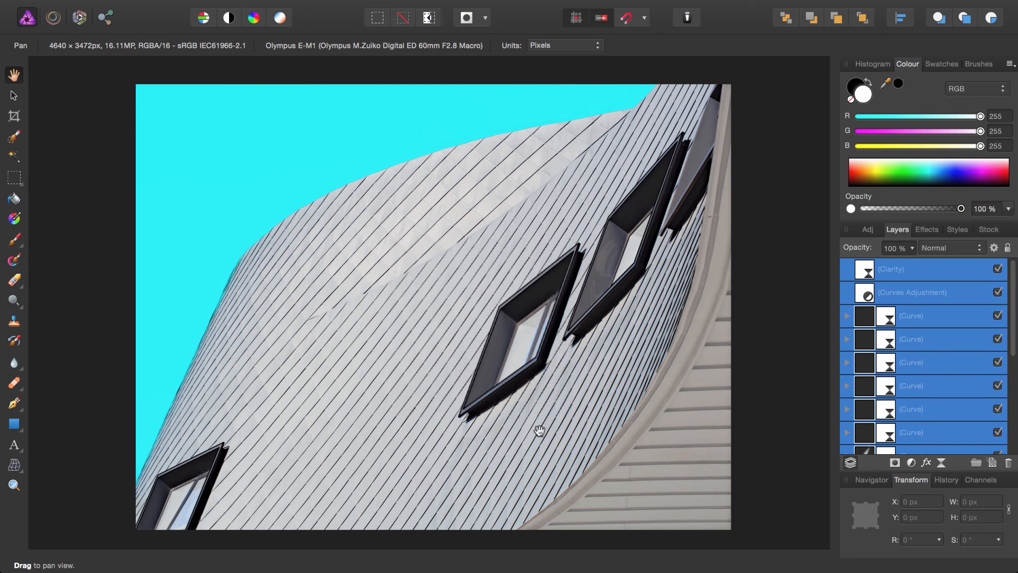
pyautogui.click(998, 269)
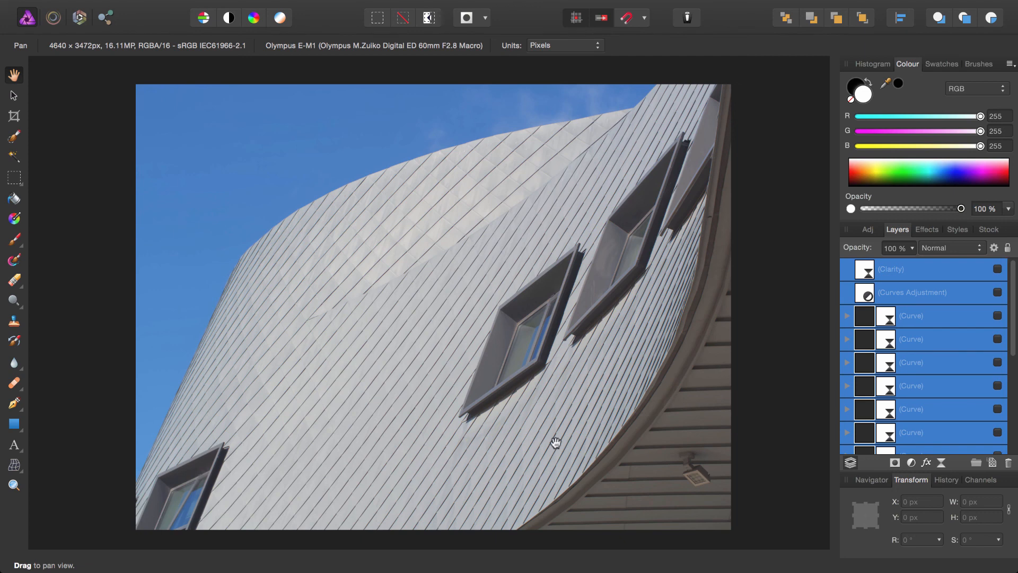
pyautogui.click(998, 268)
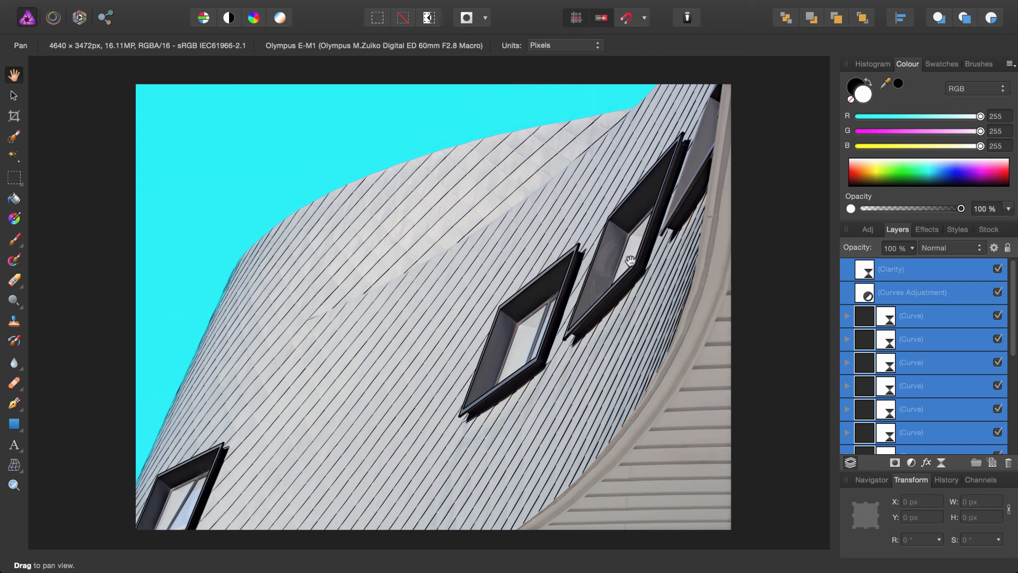
pyautogui.click(863, 274)
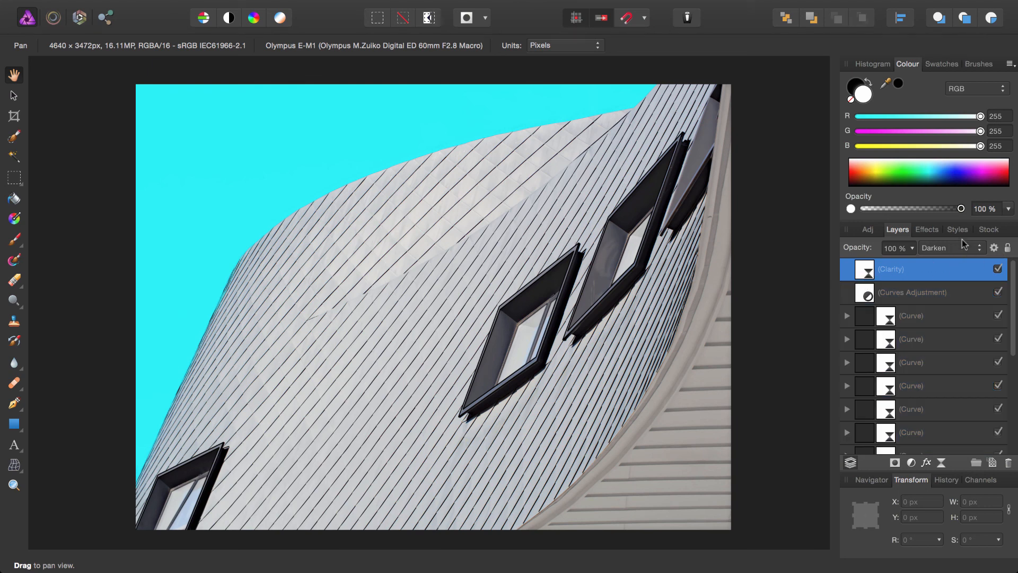